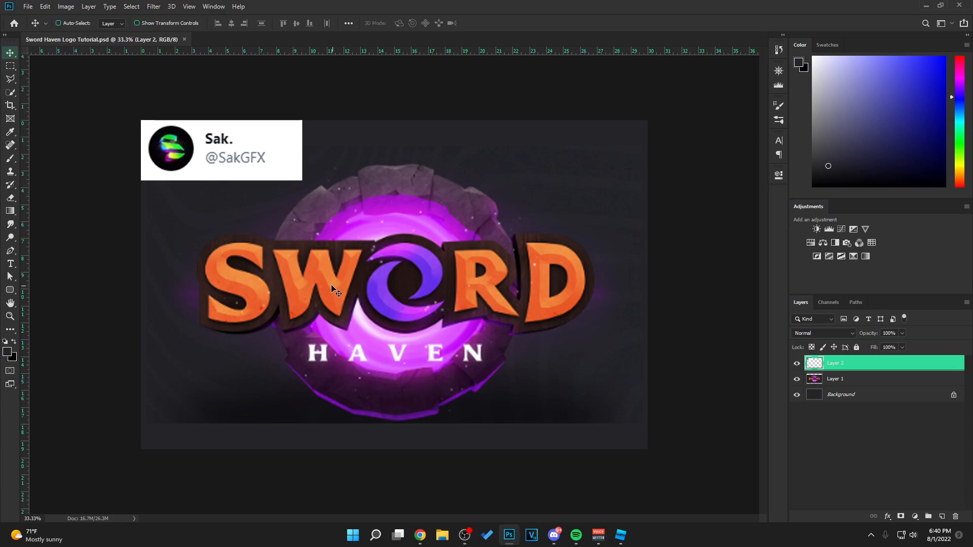
# Add the white text SWORD to the canvas in the Albert Text font.
pyautogui.click(10, 264)
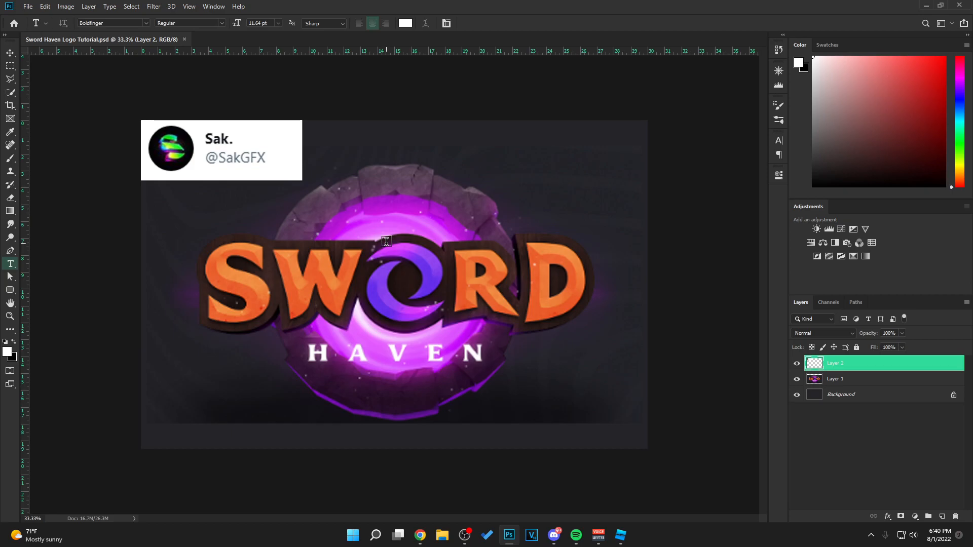
pyautogui.click(146, 24)
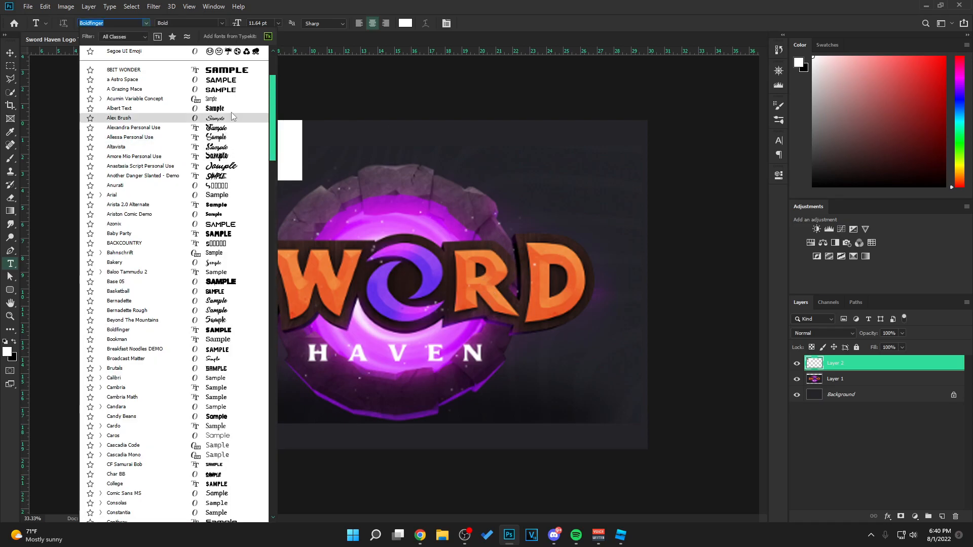
pyautogui.click(119, 108)
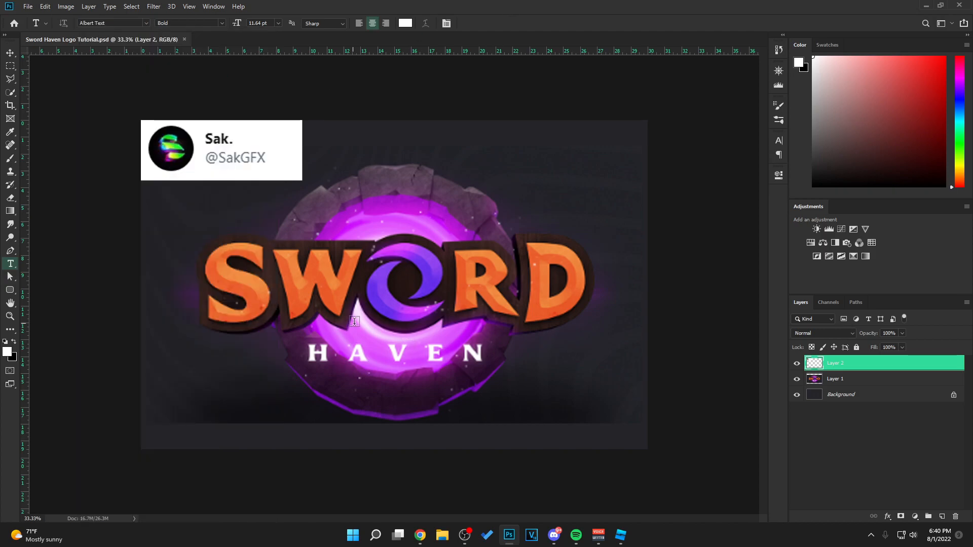
pyautogui.click(382, 379)
pyautogui.write('HAVEN')
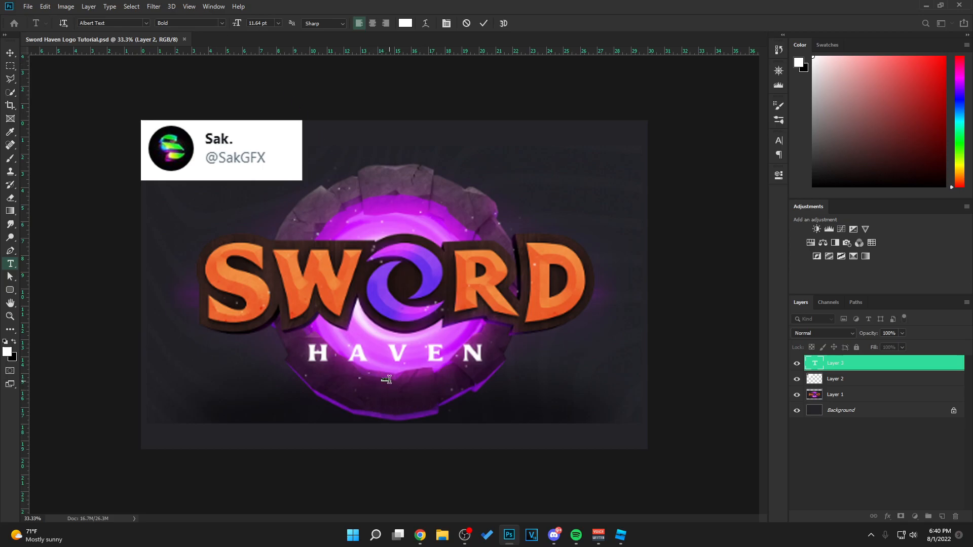
# Set the SWORD text's size to 500 pt and commit the text.
pyautogui.click(272, 23)
pyautogui.write('500')
pyautogui.press('Return')
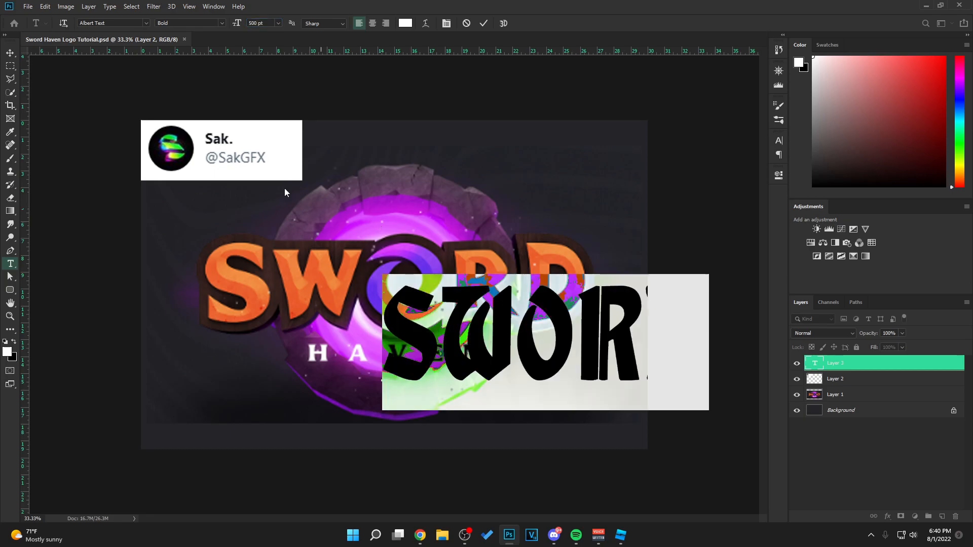
pyautogui.hotkey('ctrl', 'Return')
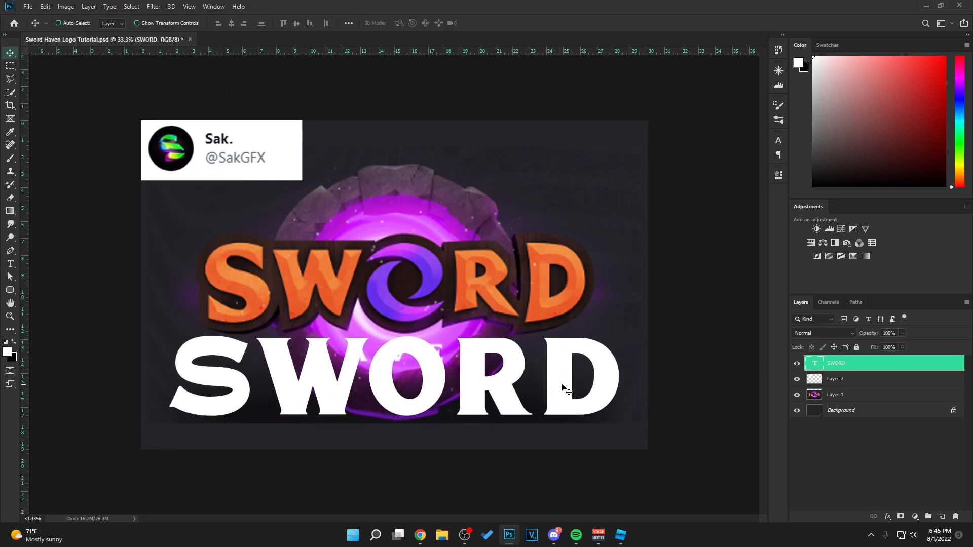
# Delete WORD from the SWORD text so that only the letter S remains.
pyautogui.press('t')
pyautogui.click(539, 385)
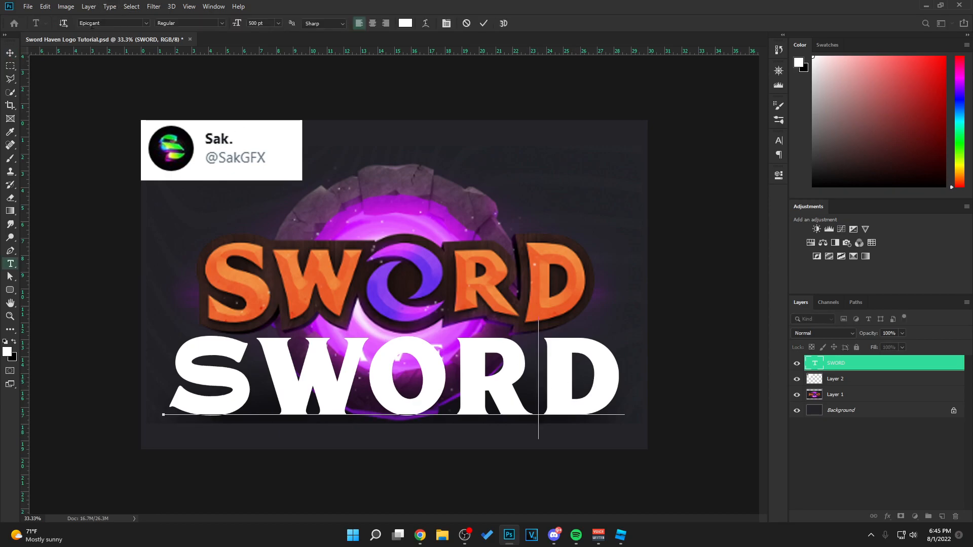
pyautogui.click(10, 53)
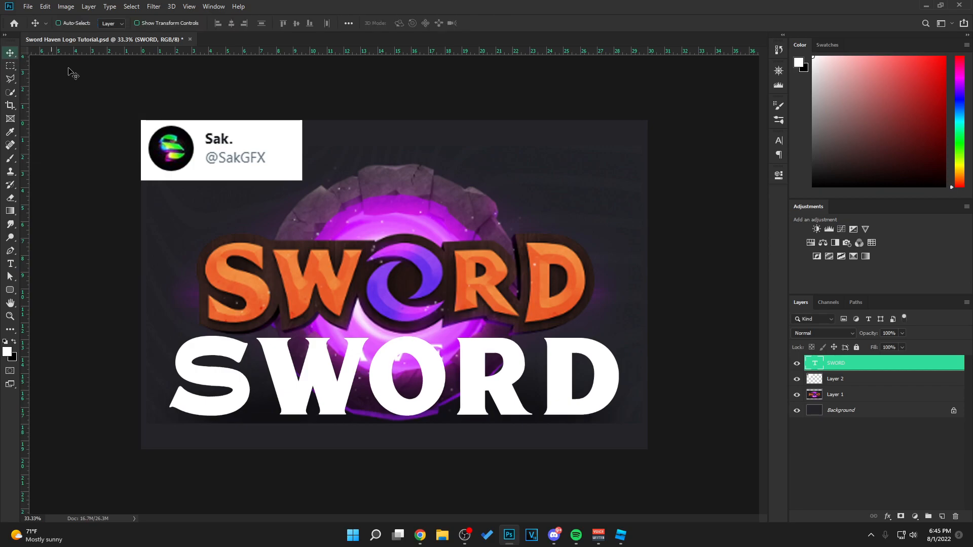
pyautogui.doubleClick(310, 395)
pyautogui.moveTo(279, 375); pyautogui.dragTo(610, 376)
pyautogui.press('BackSpace')
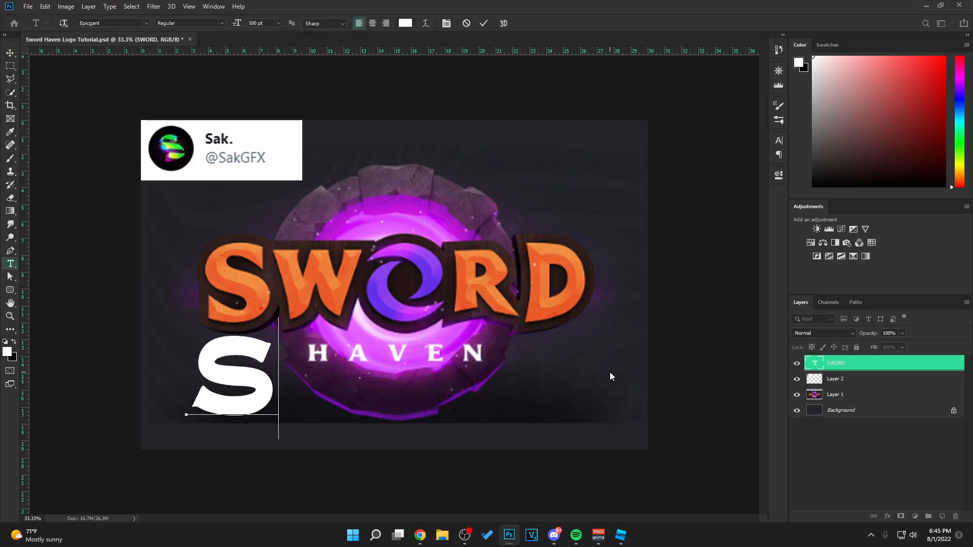
# Move the S over the reference logo's S and transform it to match, rotating it by about -3.8°.
pyautogui.click(10, 53)
pyautogui.moveTo(251, 353)
pyautogui.mouseDown()
pyautogui.moveTo(261, 338)
pyautogui.moveTo(256, 353)
pyautogui.mouseUp()
pyautogui.hotkey('ctrl', 't')
pyautogui.moveTo(238, 318); pyautogui.dragTo(289, 230)
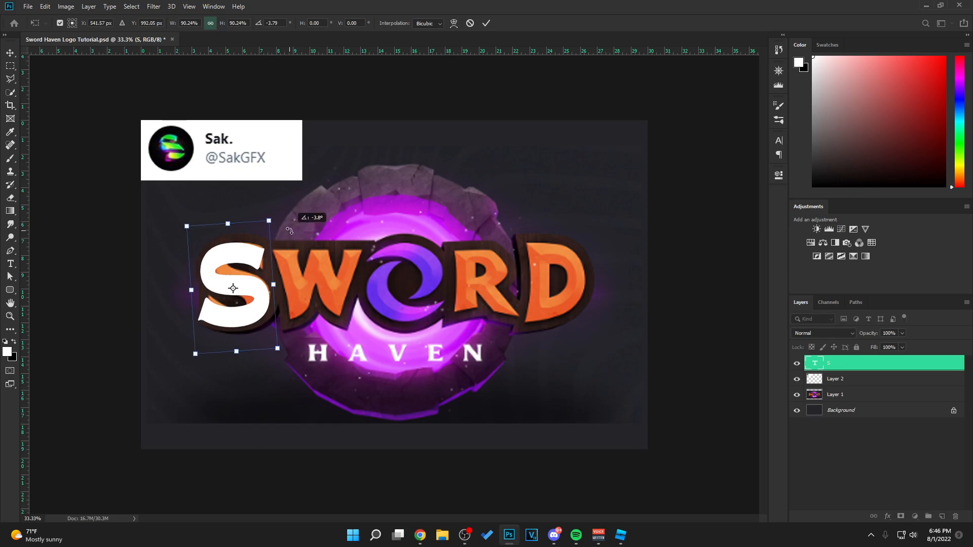
pyautogui.press('Return')
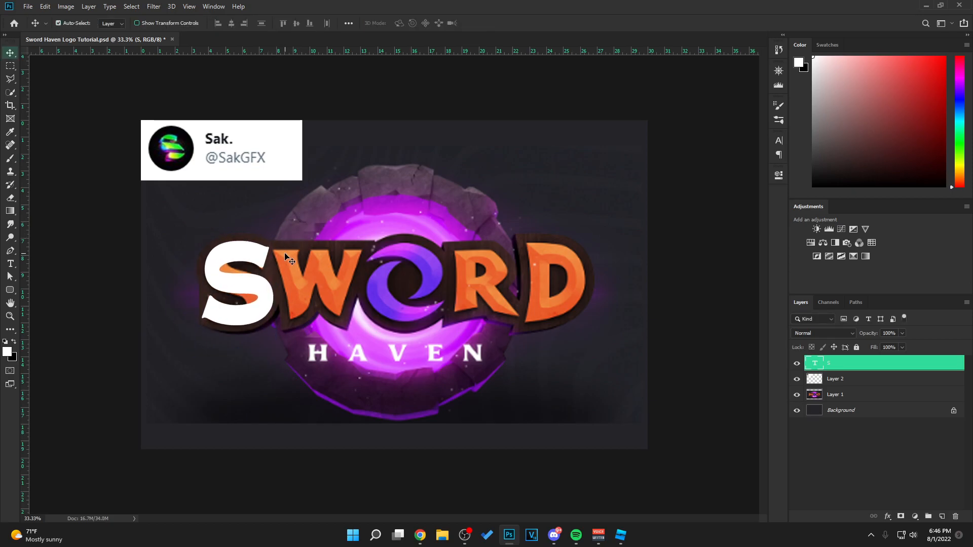
# Duplicate the S layer, place the copy over the reference logo's W, and change its letter to W.
pyautogui.hotkey('ctrl', 'j')
pyautogui.moveTo(255, 285); pyautogui.dragTo(326, 285)
pyautogui.doubleClick(326, 285)
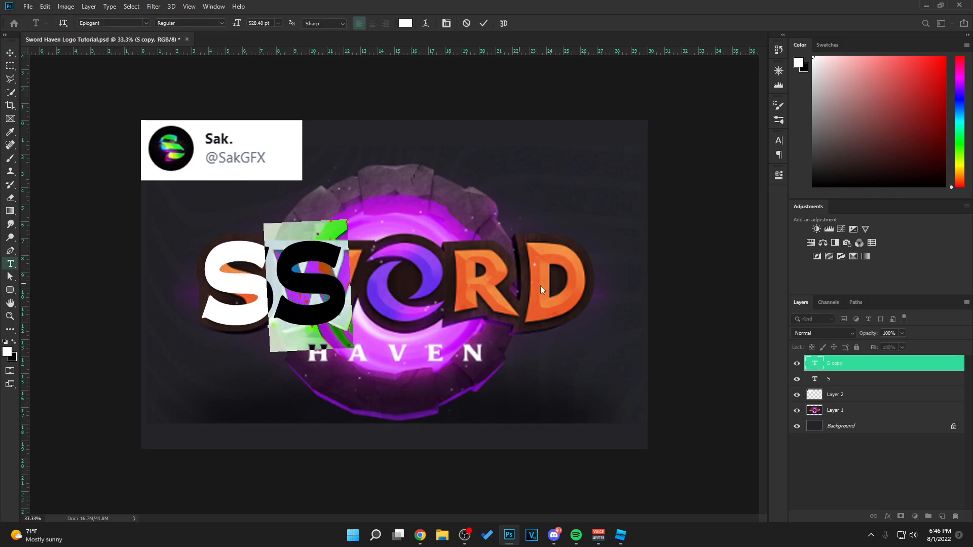
pyautogui.write('W')
pyautogui.hotkey('ctrl', 'Return')
pyautogui.press('v')
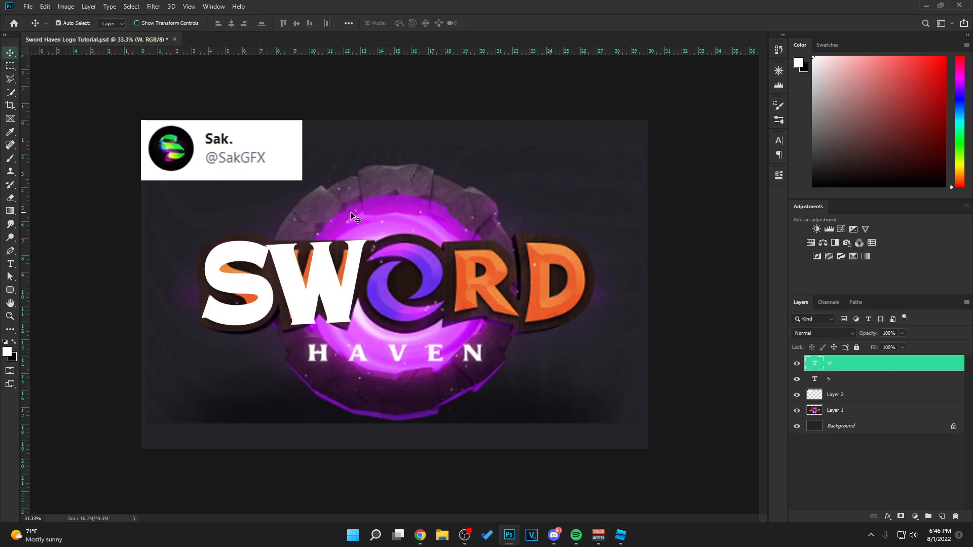
# Rotate the W by about 3.7° to line it up with the reference logo's W.
pyautogui.hotkey('ctrl', 't')
pyautogui.moveTo(378, 222); pyautogui.dragTo(396, 224)
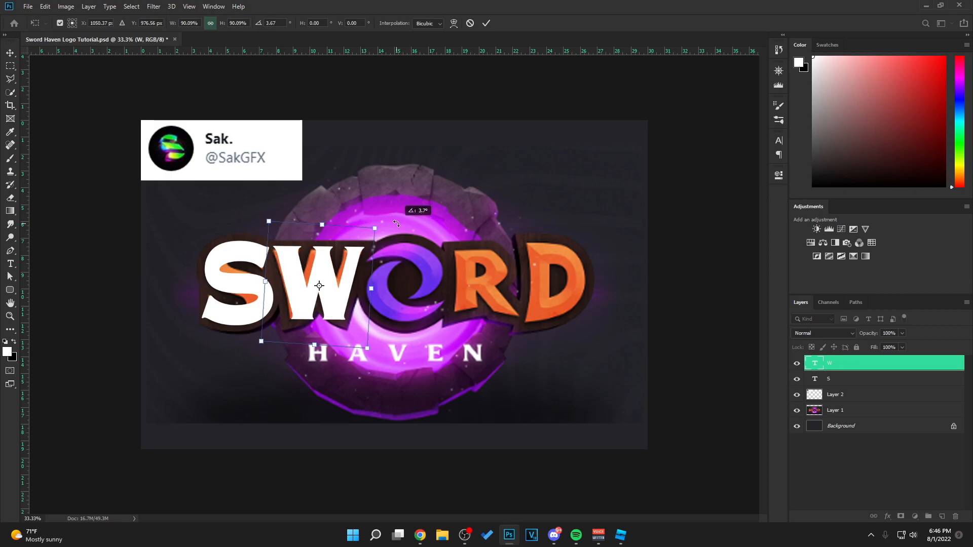
pyautogui.press('Return')
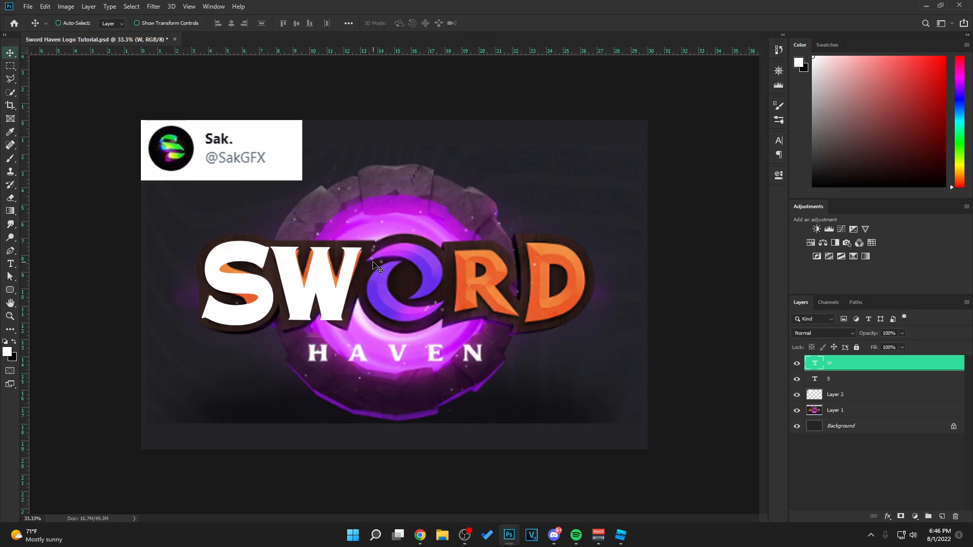
# Create an R over the reference logo's R from a copy of the W, rotating it by about -7.7°.
pyautogui.keyDown('alt'); pyautogui.moveTo(330, 270); pyautogui.dragTo(495, 270); pyautogui.keyUp('alt')
pyautogui.press('t')
pyautogui.write('R')
pyautogui.moveTo(435, 319); pyautogui.dragTo(535, 303)
pyautogui.click(836, 362)
pyautogui.press('v')
pyautogui.hotkey('ctrl', 't')
pyautogui.moveTo(535, 254); pyautogui.dragTo(531, 246)
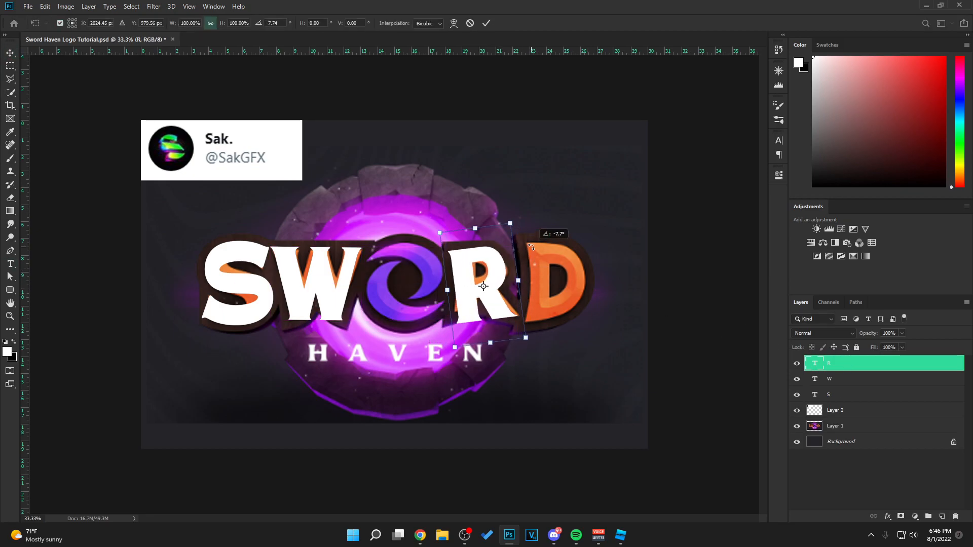
# Duplicate the R, change the copy's letter to D, and place it over the reference logo's D.
pyautogui.moveTo(493, 280); pyautogui.dragTo(565, 284)
pyautogui.press('Return')
pyautogui.doubleClick(822, 363)
pyautogui.write('D')
pyautogui.click(841, 367)
pyautogui.moveTo(625, 298); pyautogui.dragTo(606, 297)
# Rotate the D to match the reference logo's D and save the document.
pyautogui.hotkey('ctrl', 't')
pyautogui.moveTo(594, 224); pyautogui.dragTo(613, 182)
pyautogui.press('Return')
pyautogui.hotkey('ctrl', 's')
# Hide the reference image on Layer 1 to check the white letters alone, and show it again.
pyautogui.click(797, 441)
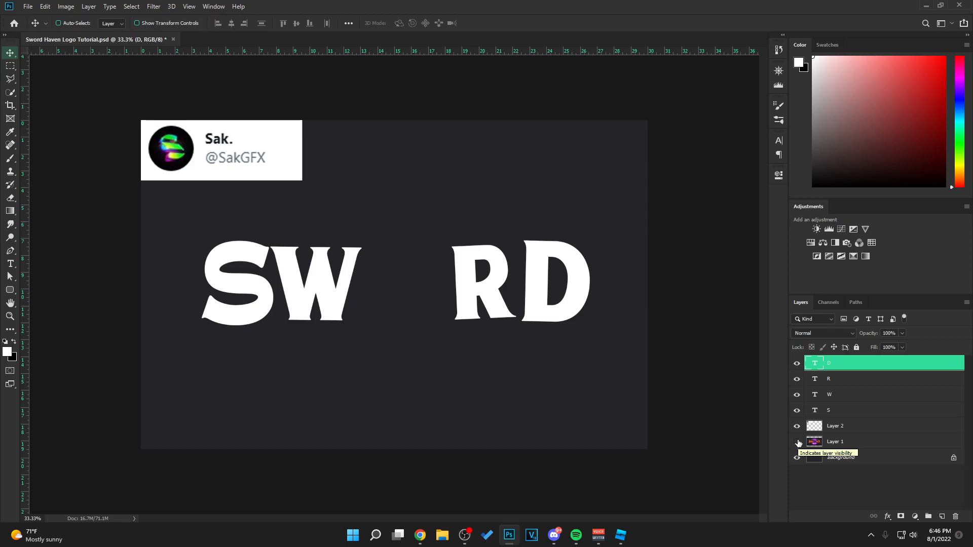
pyautogui.click(797, 442)
pyautogui.click(836, 428)
# Create a new layer above the D and set up the Pen tool in Path mode with a black foreground colour.
pyautogui.click(870, 364)
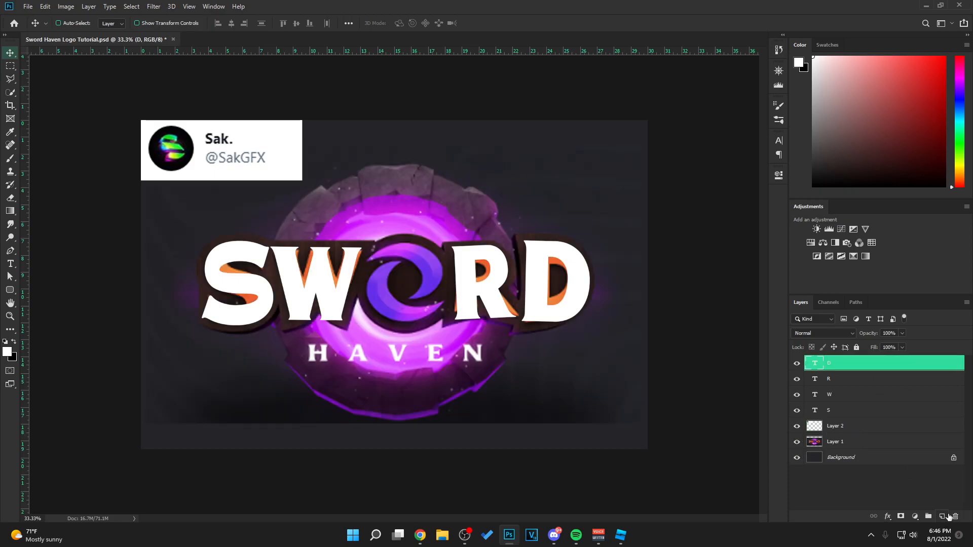
pyautogui.click(942, 516)
pyautogui.hotkey('ctrl', '+')
pyautogui.hotkey('ctrl', '+')
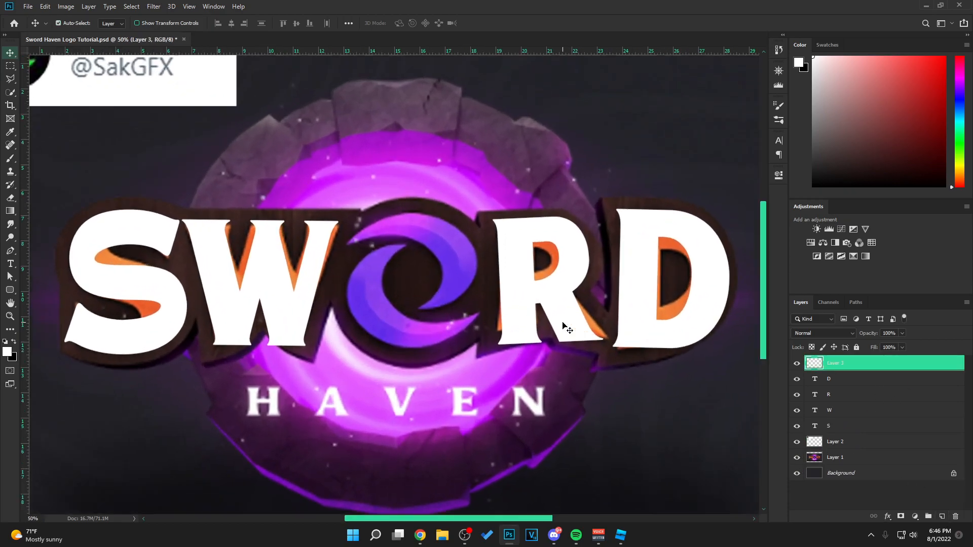
pyautogui.click(10, 250)
pyautogui.press('x')
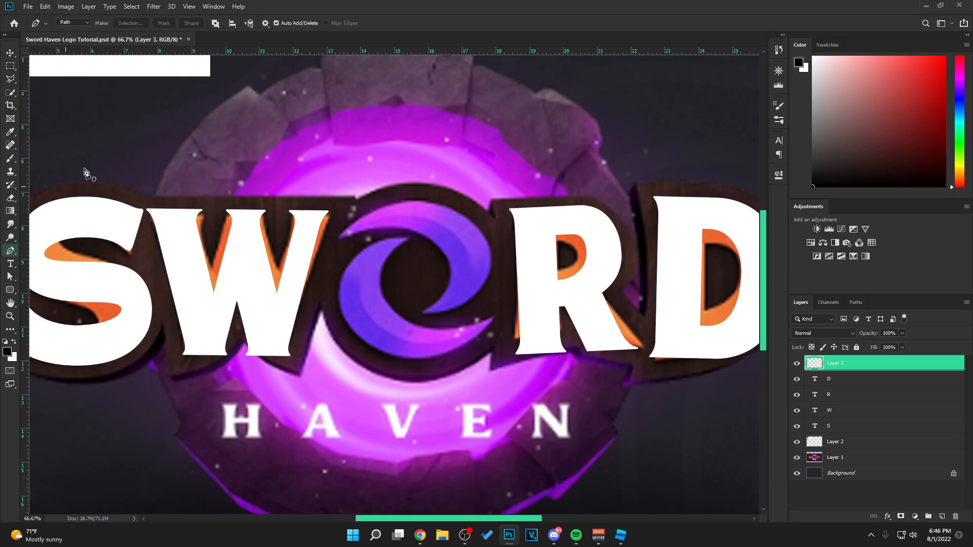
pyautogui.click(77, 22)
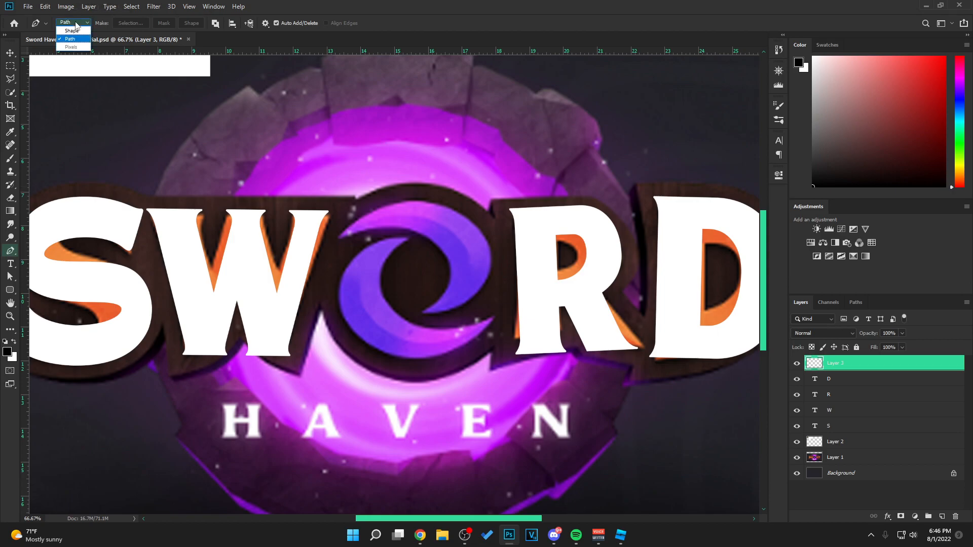
pyautogui.click(72, 39)
# Trace the inner curve of the swirl's upper purple crescent with the Pen tool, from its left tip to its lower tip.
pyautogui.click(339, 238)
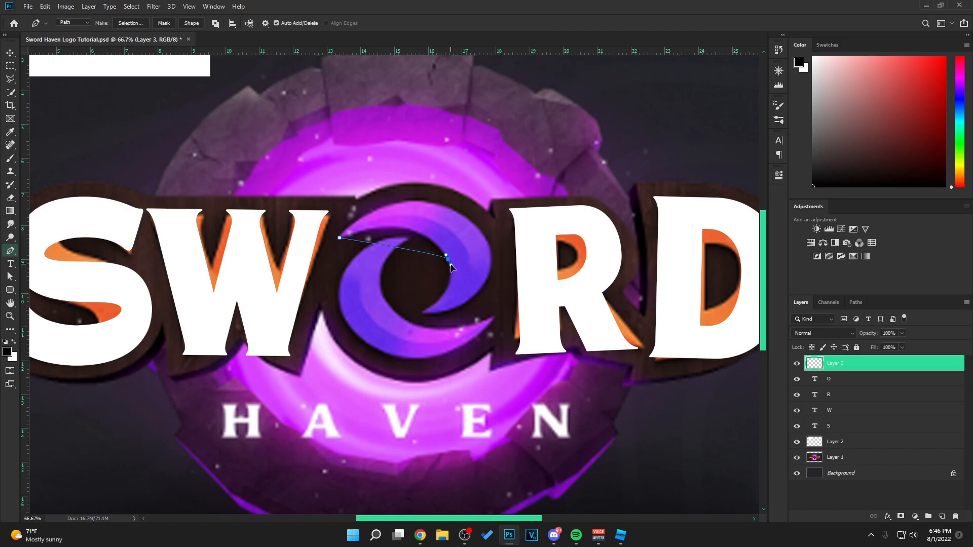
pyautogui.moveTo(448, 259); pyautogui.dragTo(475, 312)
pyautogui.click(424, 312)
pyautogui.keyDown('alt'); pyautogui.click(448, 260); pyautogui.keyUp('alt')
pyautogui.moveTo(423, 312); pyautogui.dragTo(382, 343)
pyautogui.keyDown('alt'); pyautogui.click(423, 313); pyautogui.keyUp('alt')
# Trace the outer curve of the upper purple crescent and close the path at its left tip.
pyautogui.moveTo(490, 246); pyautogui.dragTo(482, 179)
pyautogui.moveTo(339, 237); pyautogui.dragTo(248, 329)
pyautogui.hotkey('ctrl', 'z')
pyautogui.moveTo(395, 204); pyautogui.dragTo(322, 218)
pyautogui.keyDown('alt'); pyautogui.click(394, 205); pyautogui.keyUp('alt')
pyautogui.click(330, 242)
pyautogui.moveTo(324, 264); pyautogui.dragTo(322, 267)
# Convert the crescent path into a black shape, keeping it over the reference swirl.
pyautogui.click(190, 23)
pyautogui.press('v')
pyautogui.moveTo(522, 253); pyautogui.dragTo(589, 251)
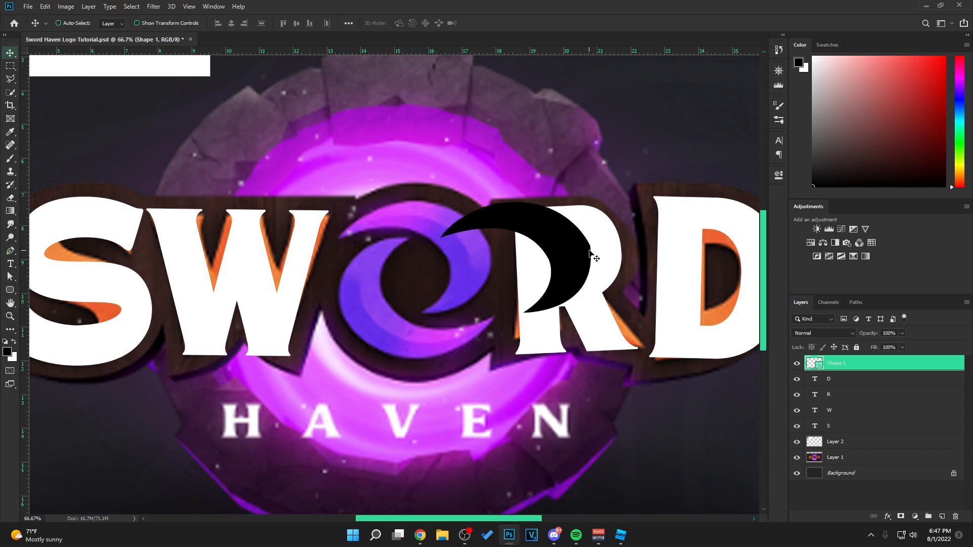
pyautogui.hotkey('ctrl', 'z')
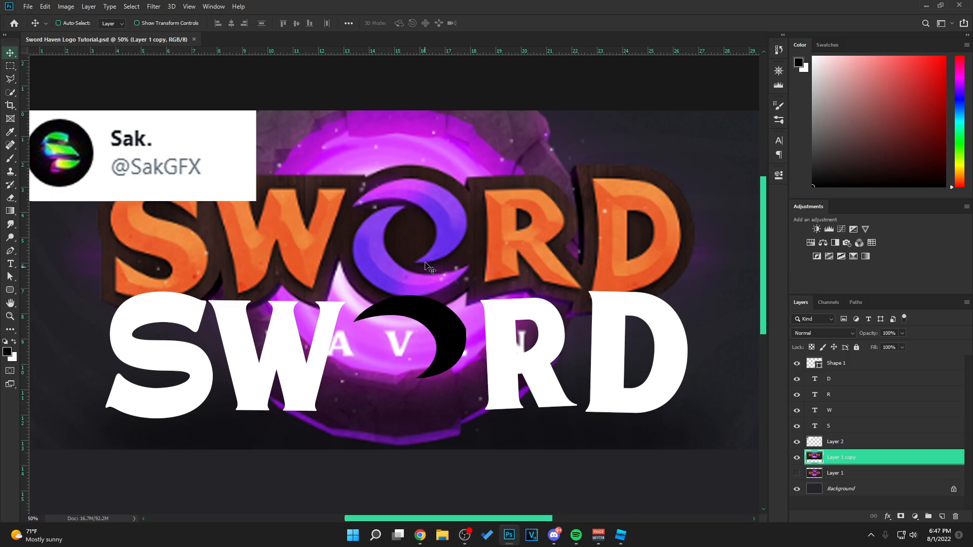
# Add a Color Overlay to the S layer using an orange sampled from the reference logo's S.
pyautogui.click(796, 426)
pyautogui.click(796, 426)
pyautogui.click(880, 430)
pyautogui.rightClick(880, 429)
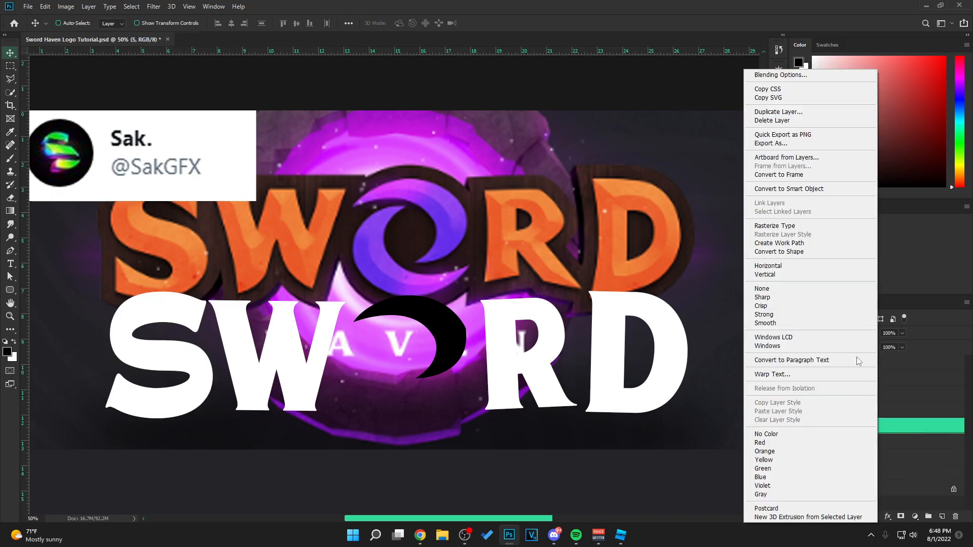
pyautogui.click(799, 76)
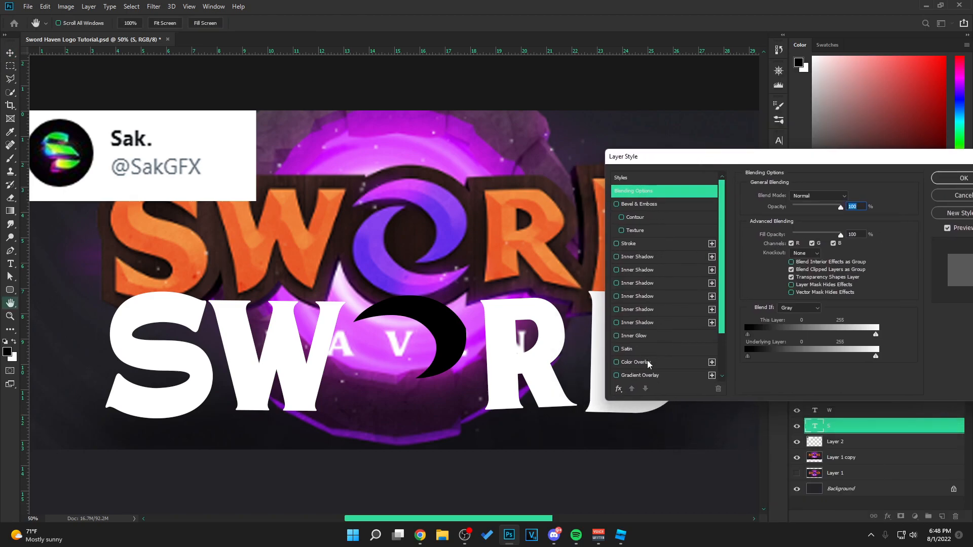
pyautogui.click(648, 365)
pyautogui.click(851, 197)
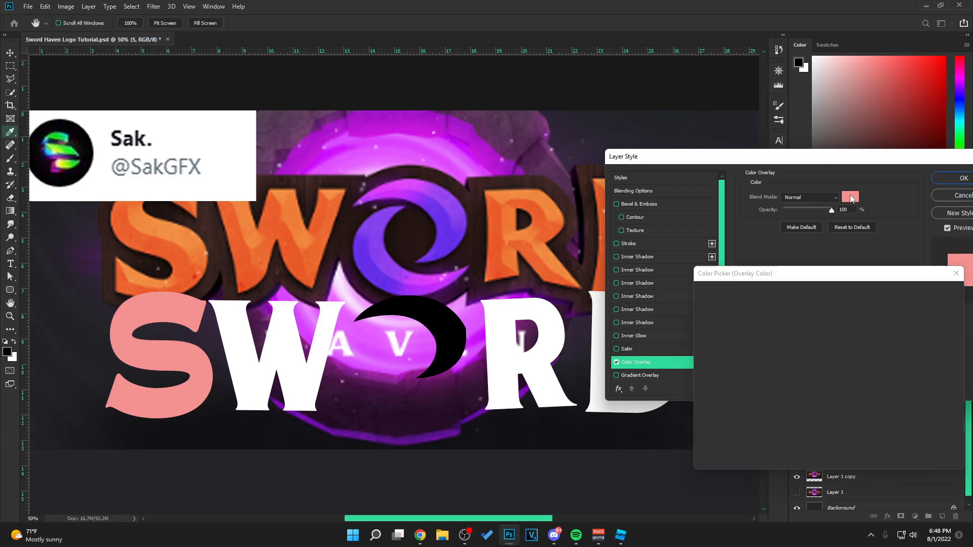
pyautogui.click(161, 239)
pyautogui.click(151, 229)
pyautogui.click(156, 236)
pyautogui.click(160, 233)
pyautogui.click(920, 294)
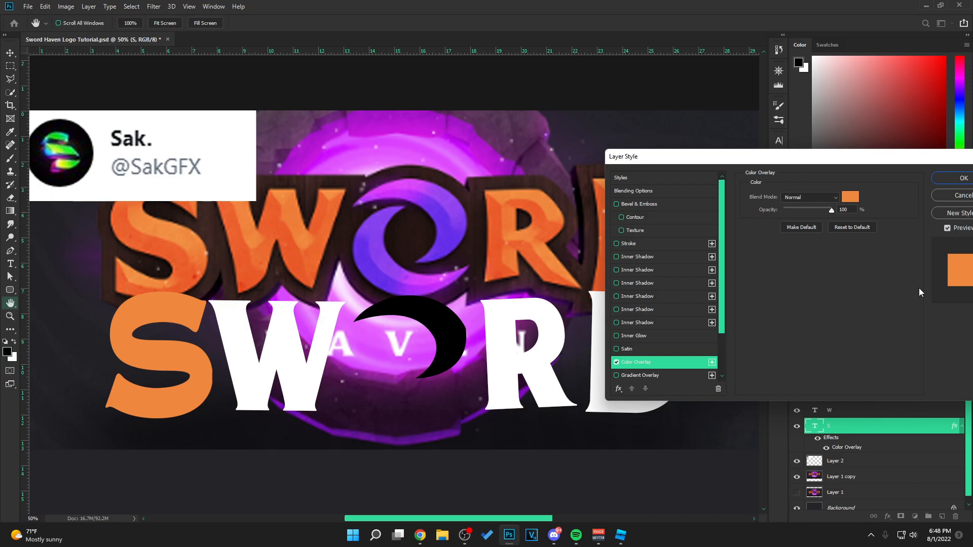
# Enable Bevel & Emboss on the S with the Inner Bevel style and the Chisel Hard technique.
pyautogui.click(646, 203)
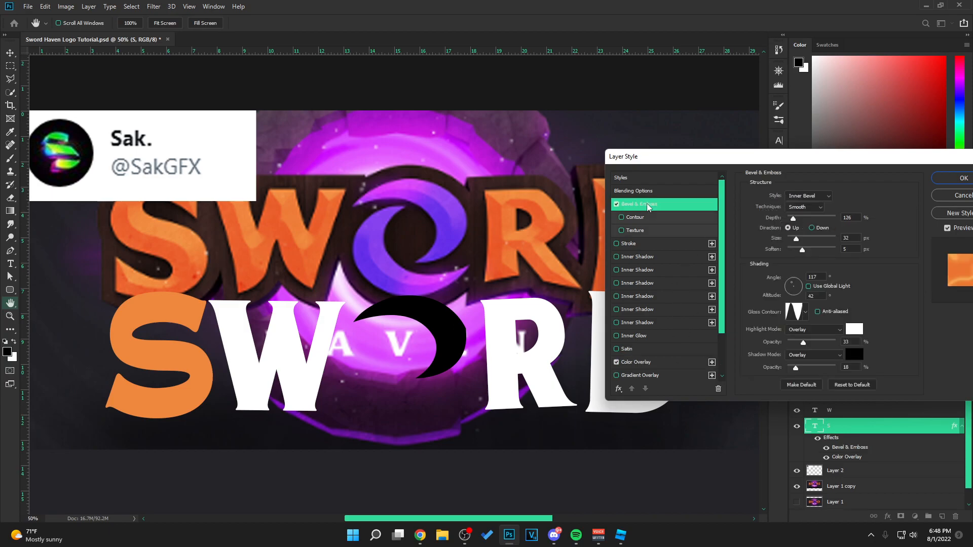
pyautogui.click(808, 197)
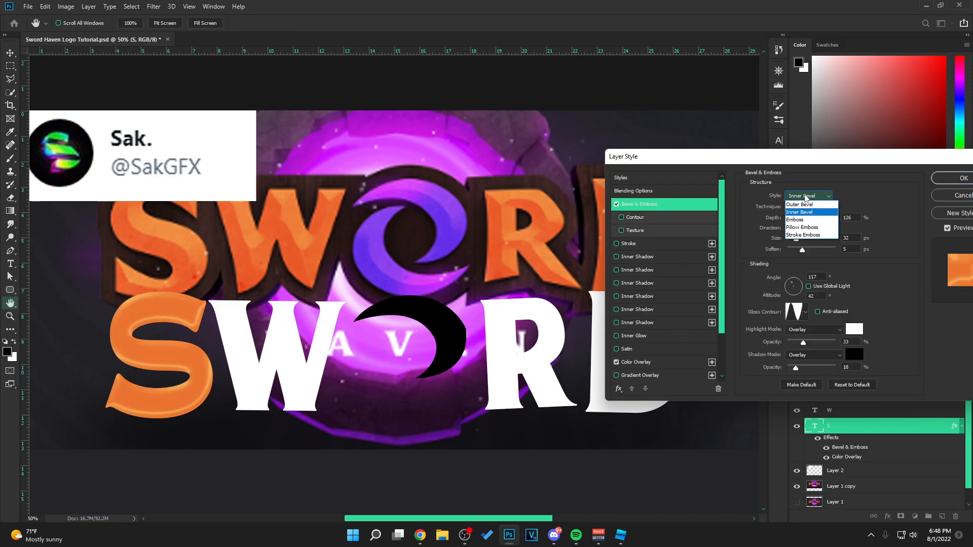
pyautogui.click(799, 213)
pyautogui.click(802, 208)
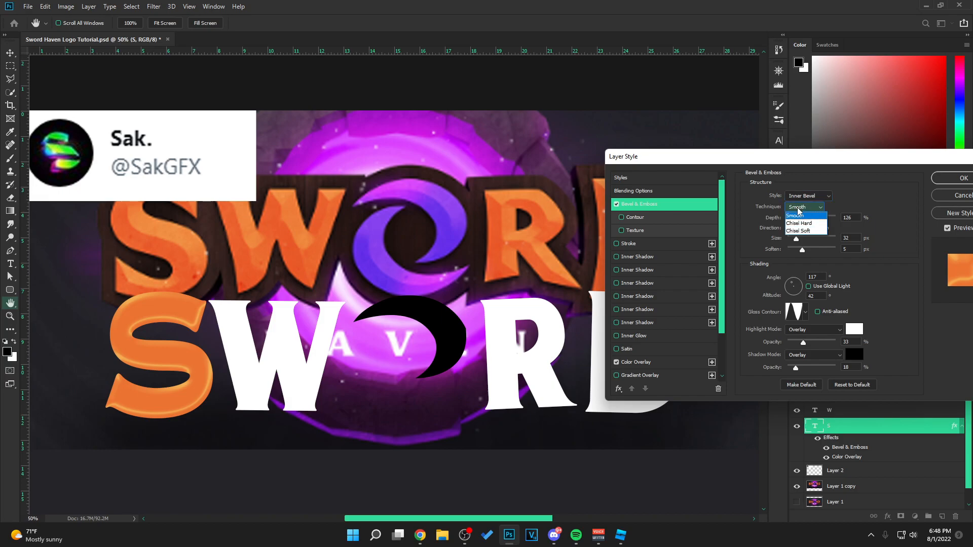
pyautogui.click(800, 223)
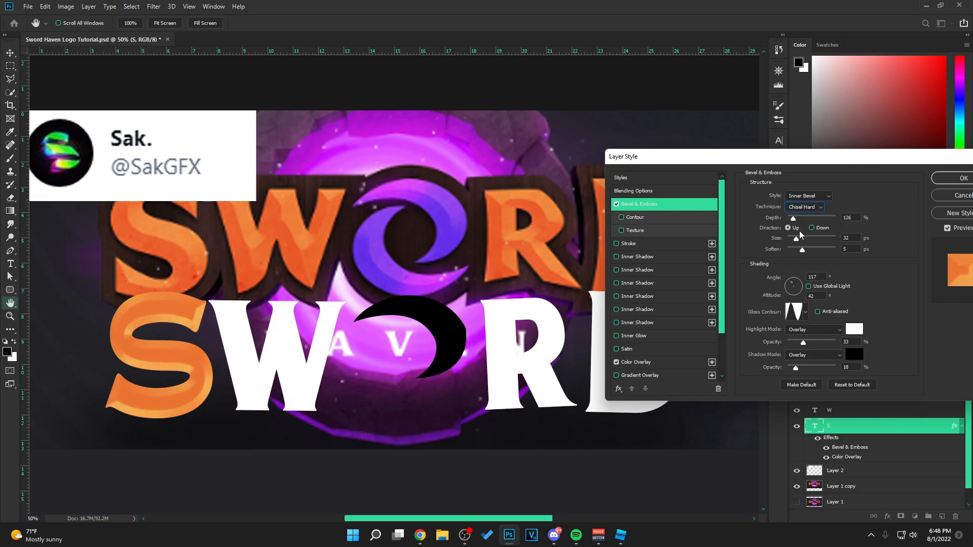
# Adjust the S bevel to size 92 px, soften 0, angle 54°, altitude 32° and highlight opacity 26%, with a linear gloss contour.
pyautogui.moveTo(794, 236); pyautogui.dragTo(798, 237)
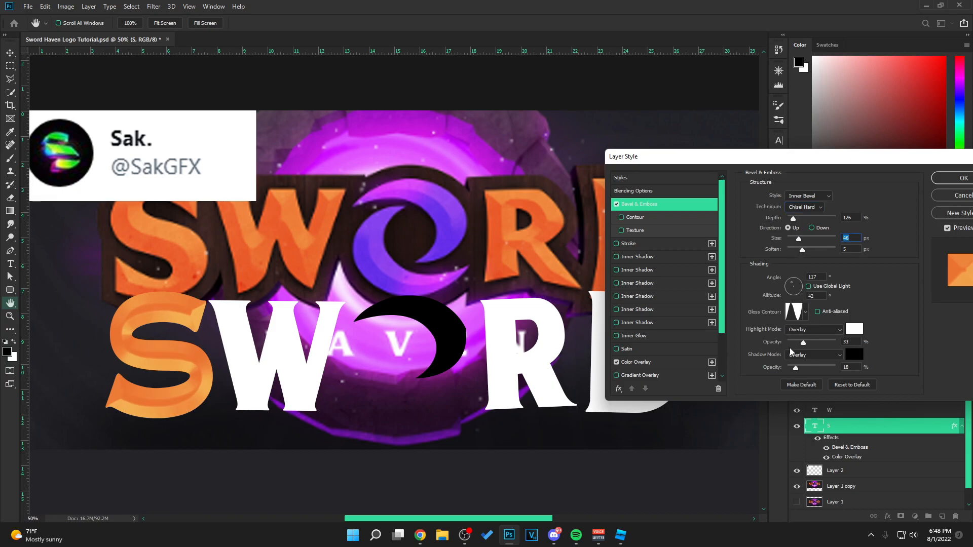
pyautogui.moveTo(794, 284); pyautogui.dragTo(795, 282)
pyautogui.click(806, 312)
pyautogui.click(751, 334)
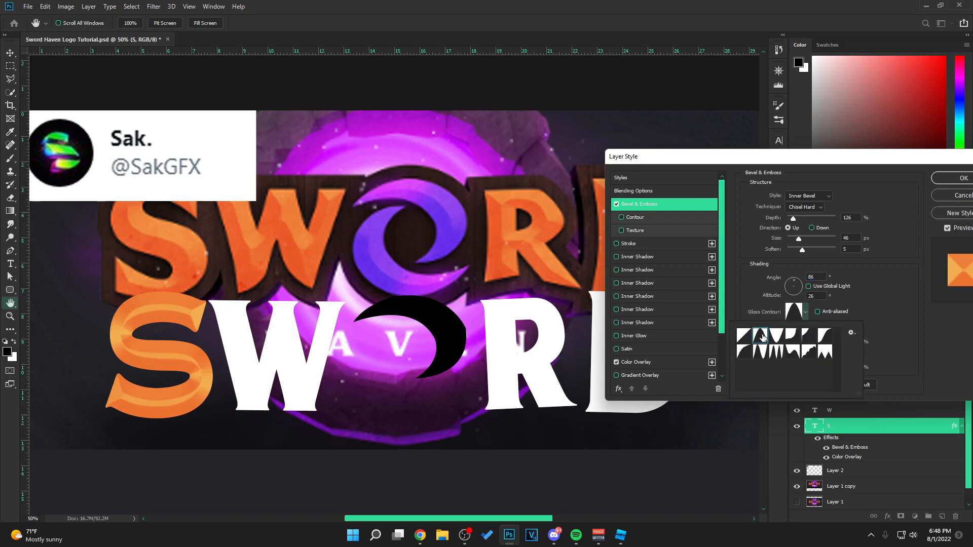
pyautogui.click(905, 318)
pyautogui.moveTo(793, 287); pyautogui.dragTo(797, 285)
pyautogui.moveTo(798, 238); pyautogui.dragTo(809, 239)
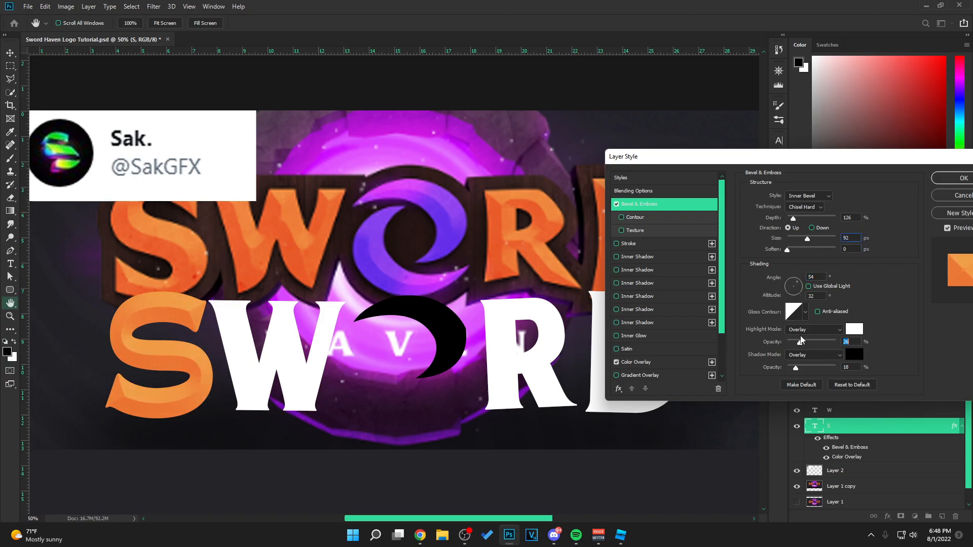
# Try several gloss contours on the S bevel and settle on the stepped one, with the light at angle 106° and altitude 26°.
pyautogui.click(805, 312)
pyautogui.click(761, 335)
pyautogui.click(777, 333)
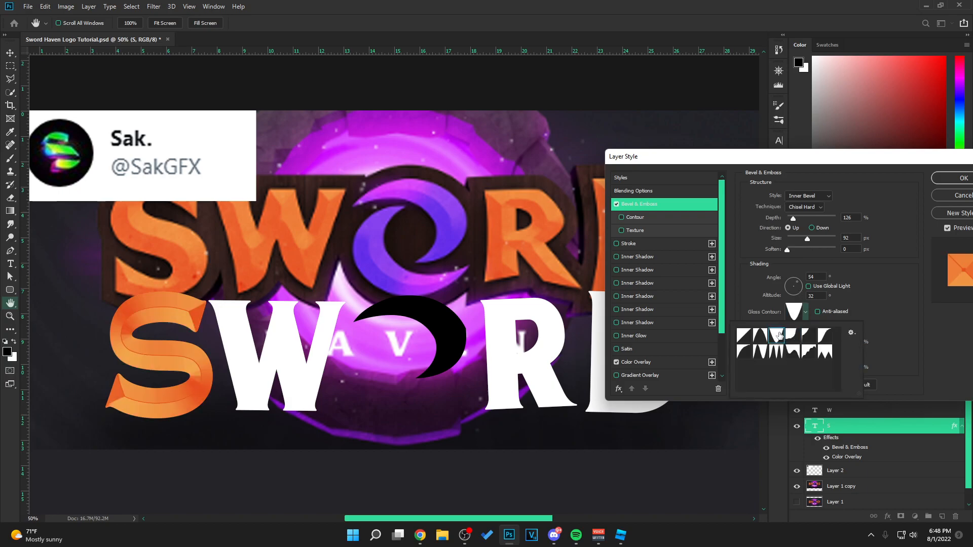
pyautogui.click(793, 350)
pyautogui.click(758, 351)
pyautogui.click(823, 334)
pyautogui.click(809, 335)
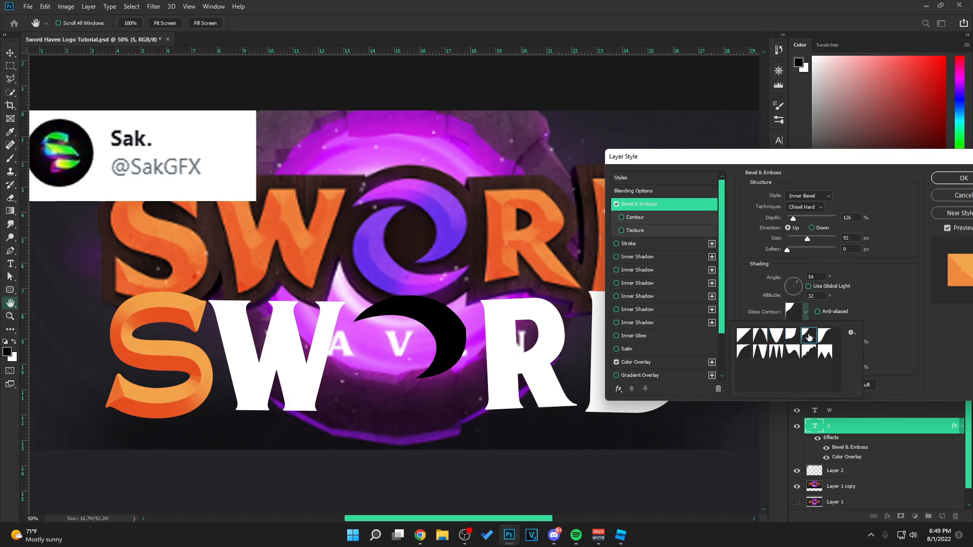
pyautogui.click(777, 336)
pyautogui.click(900, 315)
pyautogui.moveTo(796, 282); pyautogui.dragTo(792, 281)
pyautogui.click(805, 313)
pyautogui.click(806, 335)
pyautogui.click(777, 351)
pyautogui.click(793, 351)
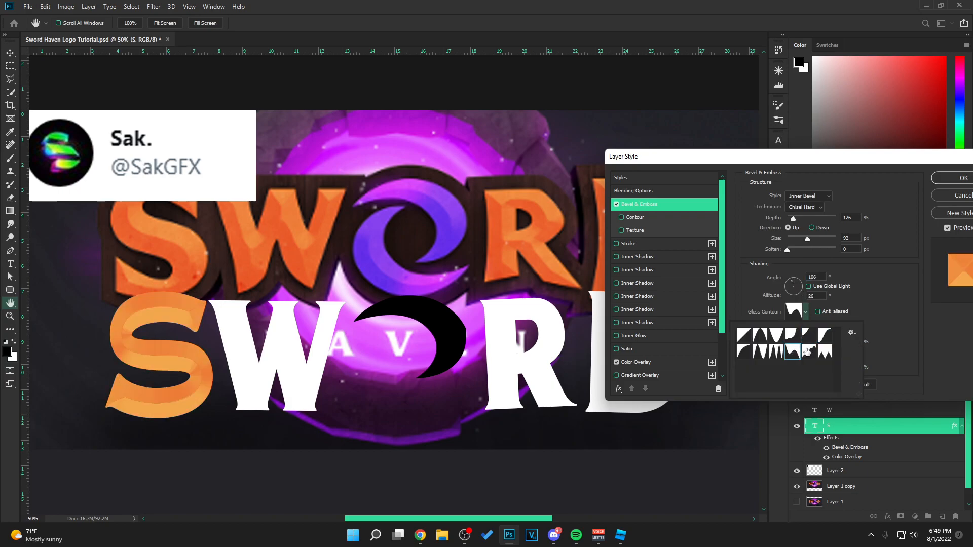
pyautogui.click(808, 350)
# Set the S bevel's depth to 917%, size to 73 px, angle to 36° and shadow opacity to 39%.
pyautogui.click(800, 252)
pyautogui.moveTo(793, 218); pyautogui.dragTo(832, 218)
pyautogui.moveTo(807, 238); pyautogui.dragTo(805, 239)
pyautogui.click(806, 277)
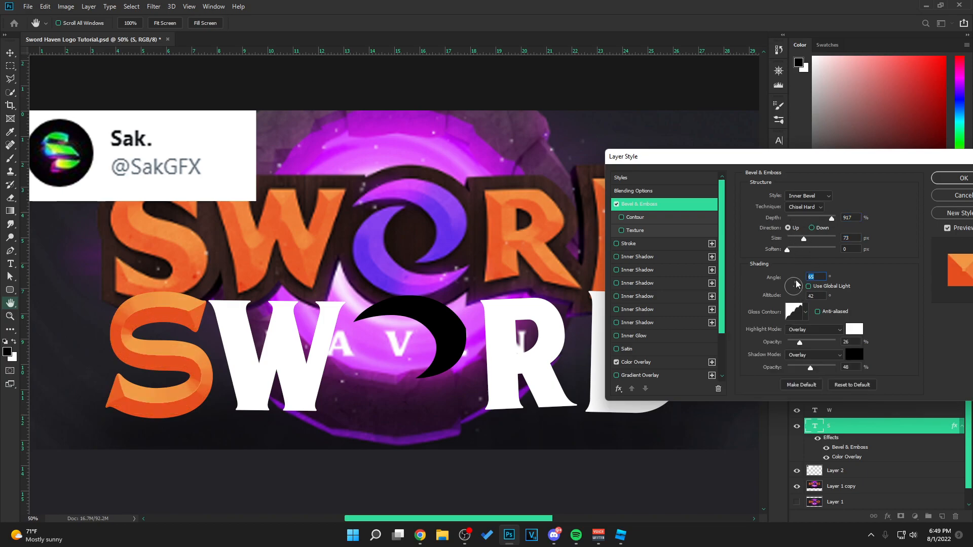
pyautogui.moveTo(810, 367); pyautogui.dragTo(806, 369)
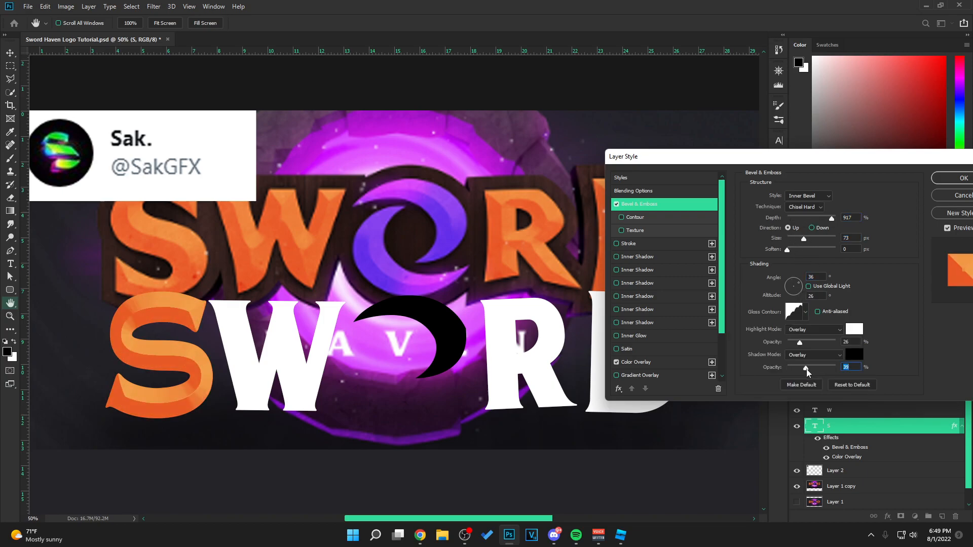
# Add a black Drop Shadow to the S with Normal blend mode and 100% opacity.
pyautogui.scroll(-2, 655, 354)
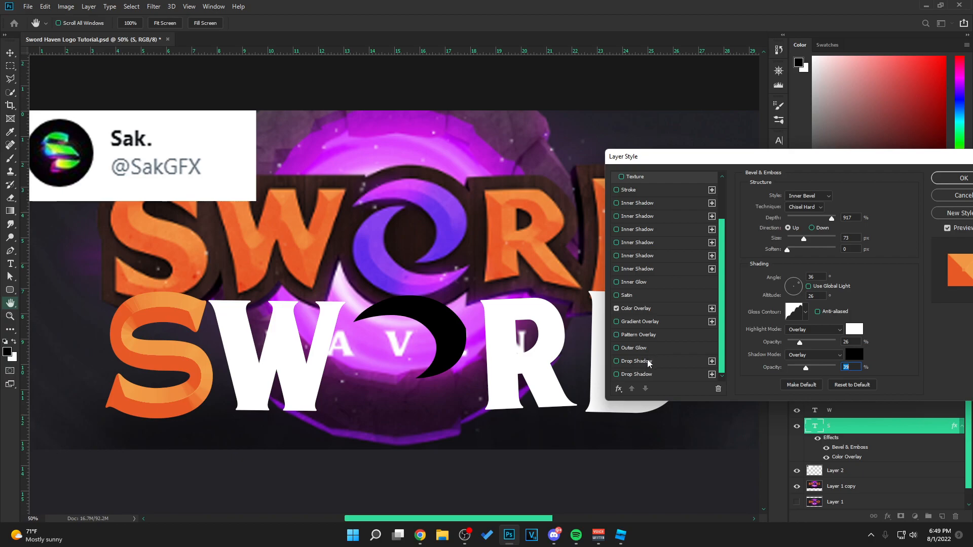
pyautogui.click(642, 362)
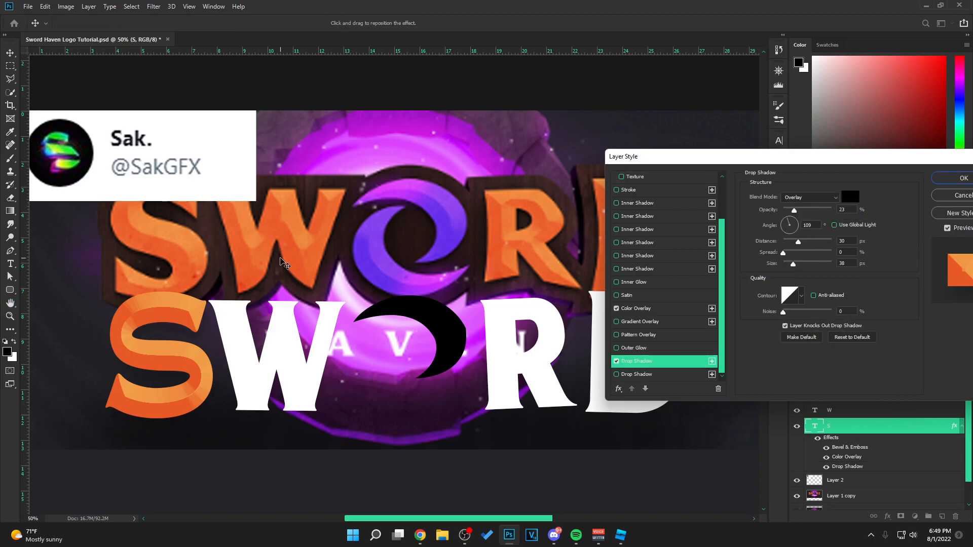
pyautogui.click(812, 199)
pyautogui.click(810, 198)
pyautogui.moveTo(798, 212); pyautogui.dragTo(831, 210)
pyautogui.click(784, 253)
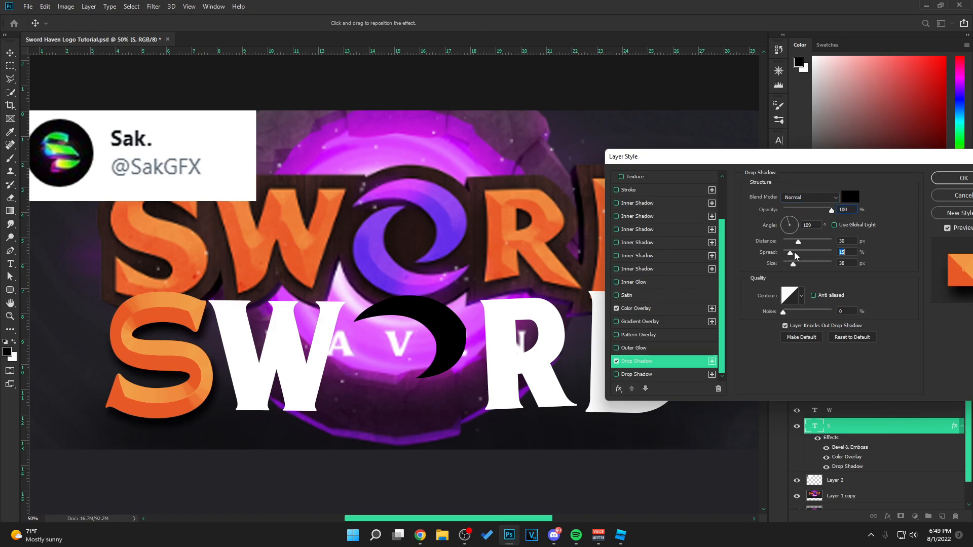
# Tighten the S drop shadow to size 9 px, spread 14%, angle 90° and a short distance, and apply the layer style.
pyautogui.moveTo(793, 264); pyautogui.dragTo(788, 241)
pyautogui.write('90')
pyautogui.moveTo(788, 243); pyautogui.dragTo(789, 242)
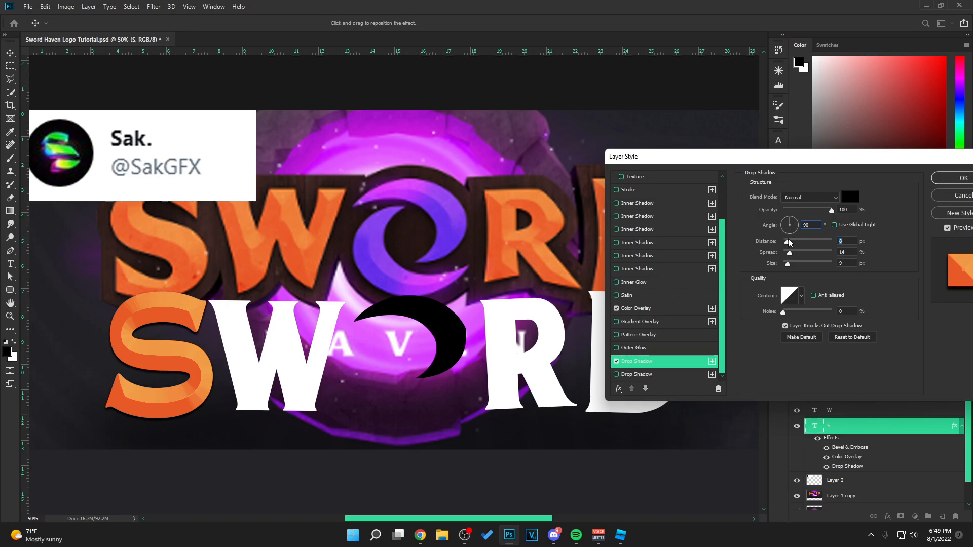
pyautogui.write('55')
pyautogui.click(961, 178)
# Copy the S layer's style and paste it onto the W, R and D layers.
pyautogui.rightClick(867, 428)
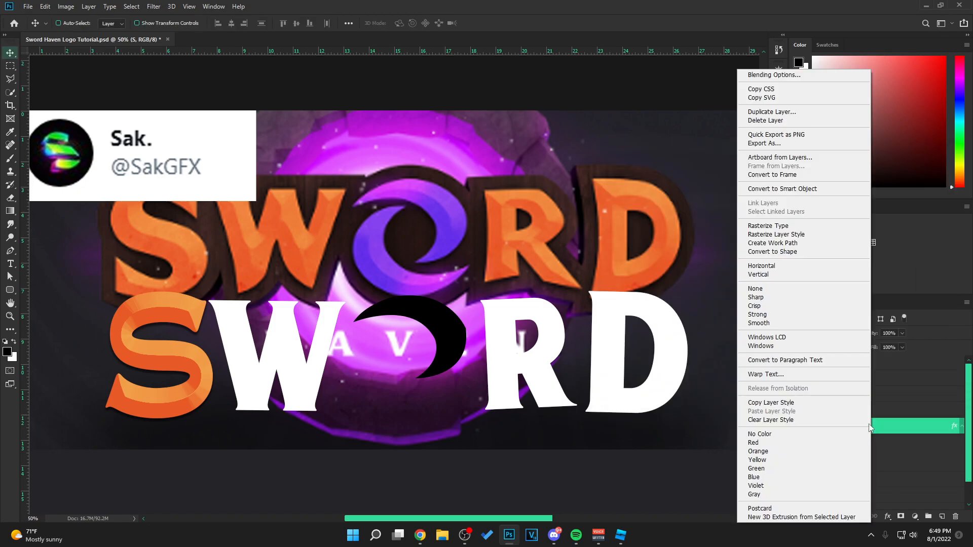
pyautogui.click(791, 403)
pyautogui.click(962, 427)
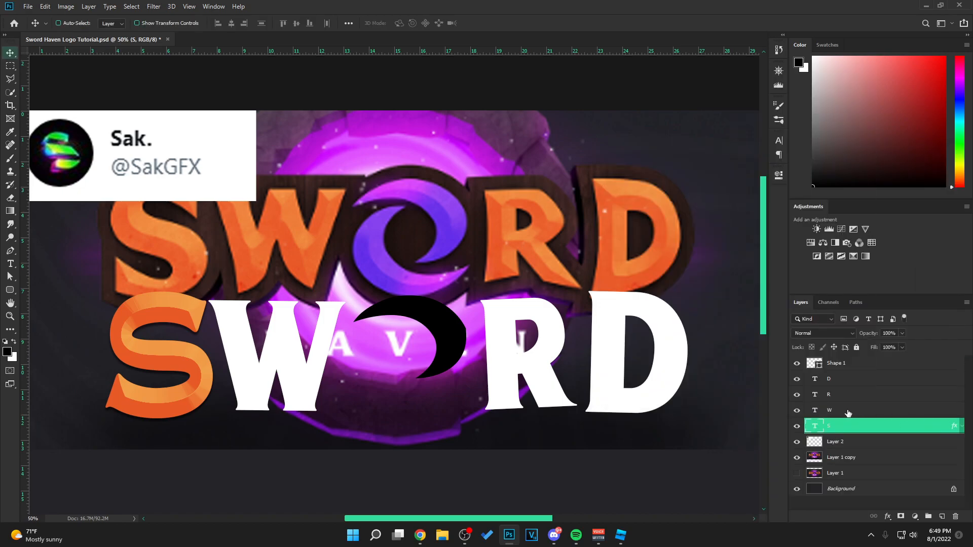
pyautogui.click(848, 410)
pyautogui.keyDown('ctrl'); pyautogui.click(852, 394); pyautogui.keyUp('ctrl')
pyautogui.keyDown('ctrl'); pyautogui.click(855, 378); pyautogui.keyUp('ctrl')
pyautogui.rightClick(858, 375)
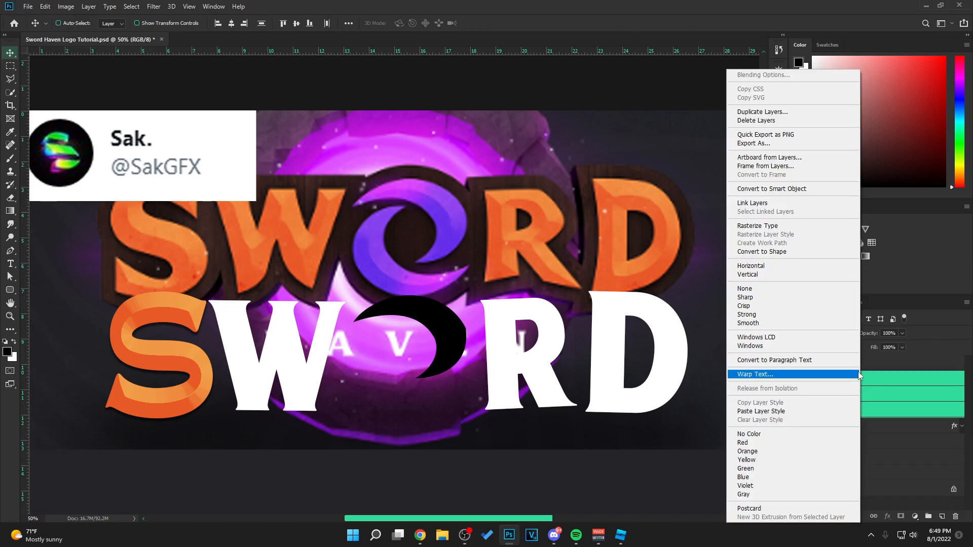
pyautogui.click(807, 412)
pyautogui.click(961, 378)
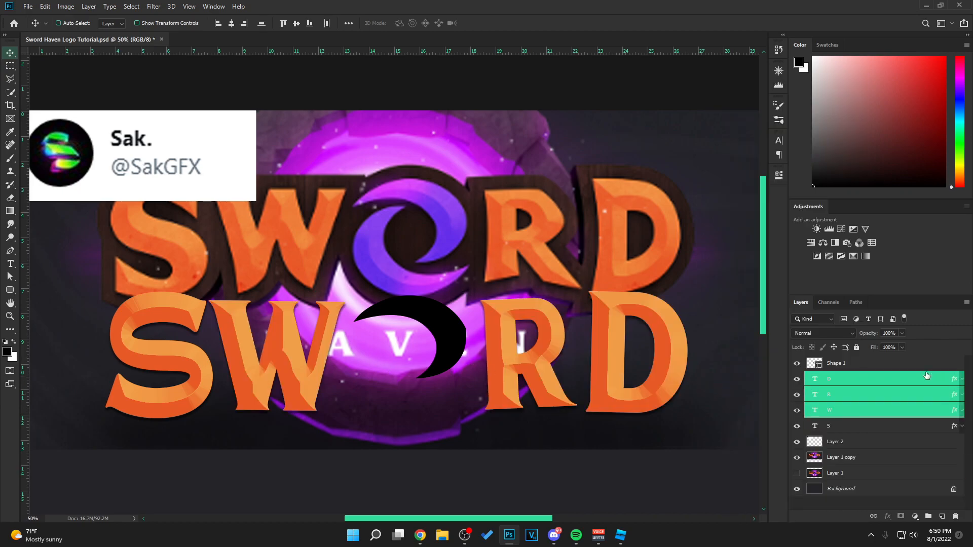
# Paste the copied layer style onto the crescent shape layer.
pyautogui.click(889, 364)
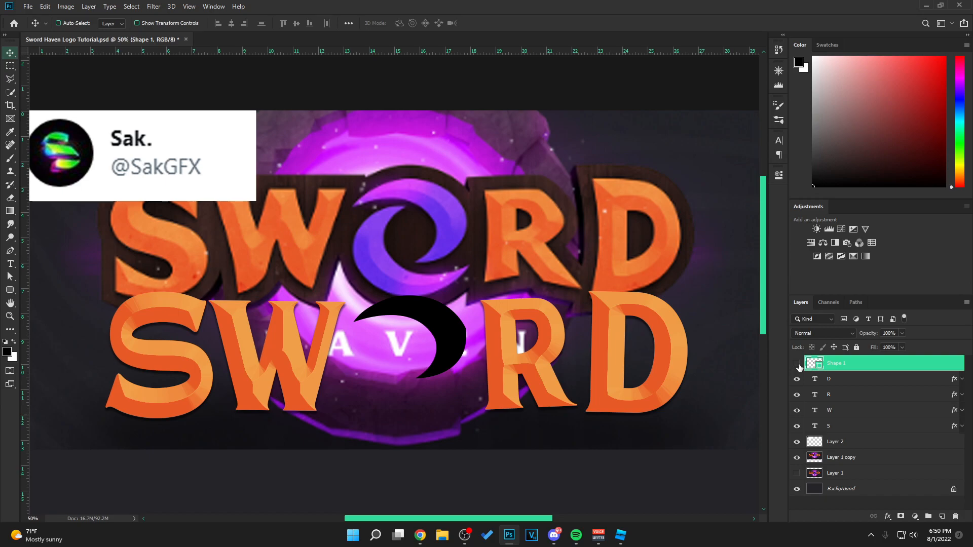
pyautogui.rightClick(860, 366)
pyautogui.click(760, 357)
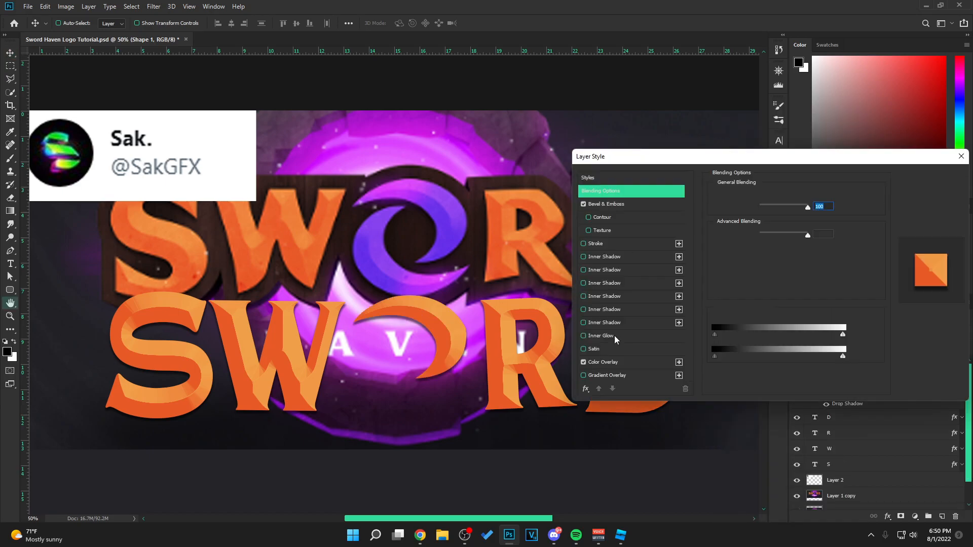
# Change the crescent's Color Overlay to a purple sampled from the reference swirl.
pyautogui.click(627, 361)
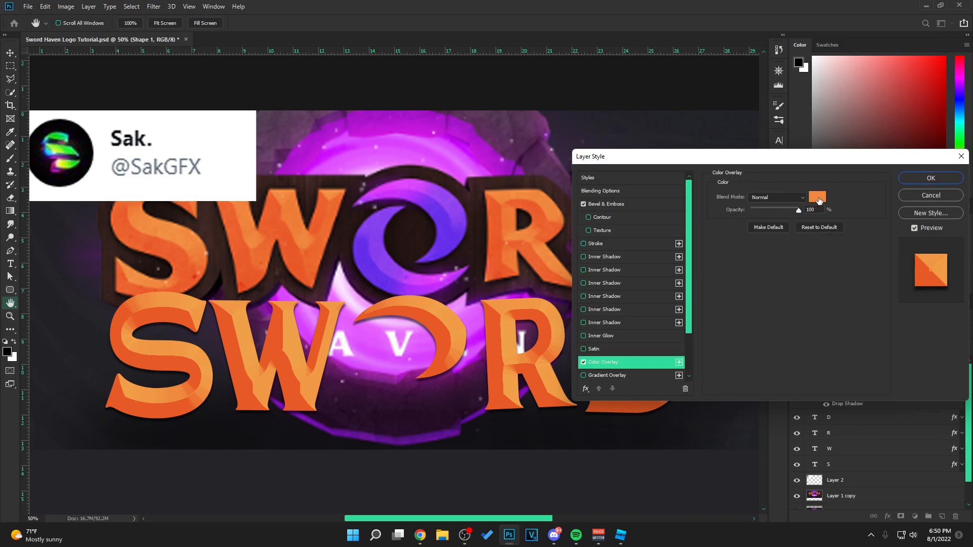
pyautogui.click(818, 196)
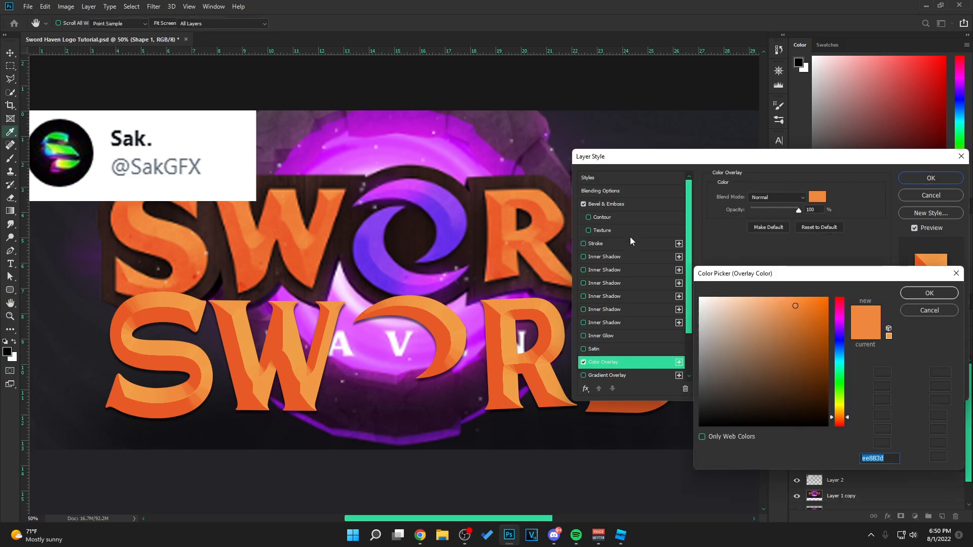
pyautogui.click(447, 203)
pyautogui.click(929, 293)
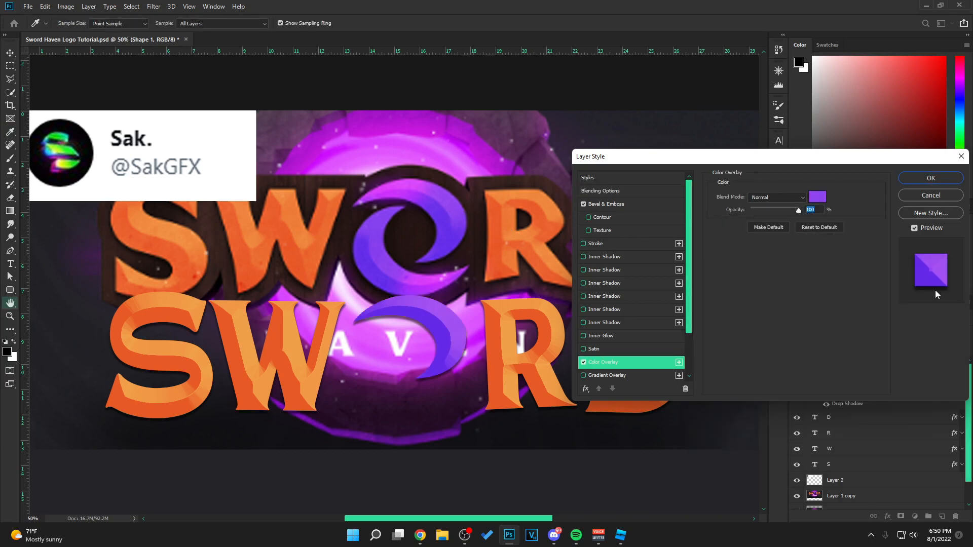
pyautogui.press('Return')
# Duplicate the crescent, flip the copy vertically and horizontally, and move it down to form the lower half of the swirl.
pyautogui.click(882, 364)
pyautogui.hotkey('ctrl', 'j')
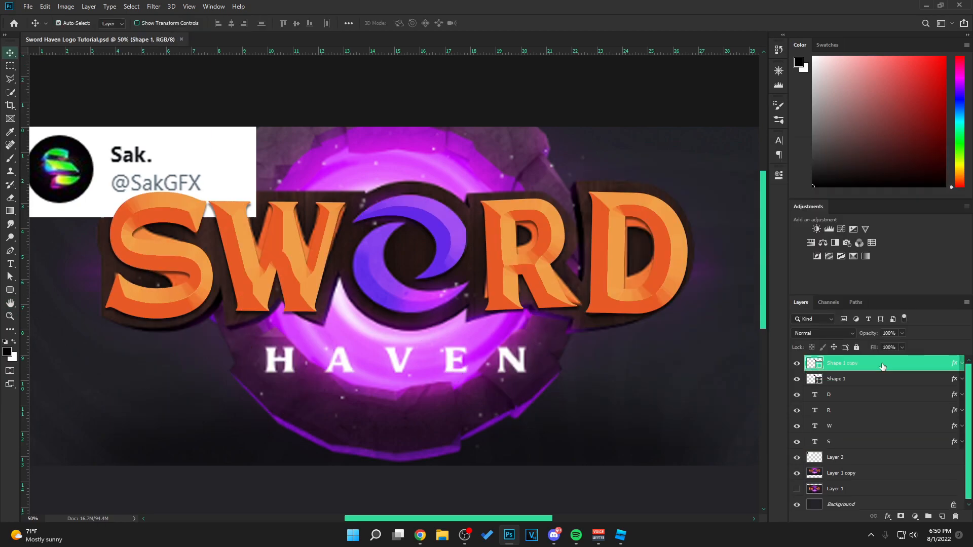
pyautogui.hotkey('ctrl', 't')
pyautogui.rightClick(447, 231)
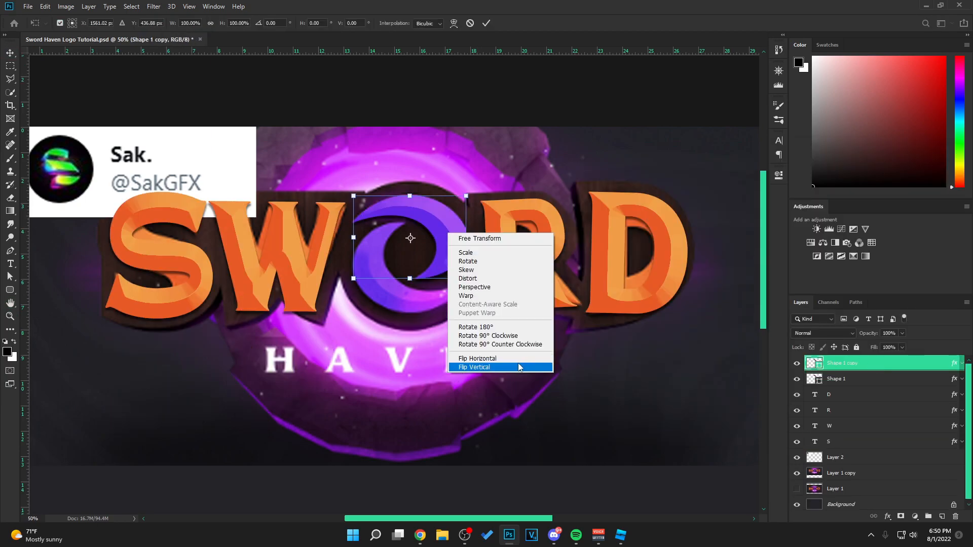
pyautogui.click(501, 364)
pyautogui.rightClick(449, 245)
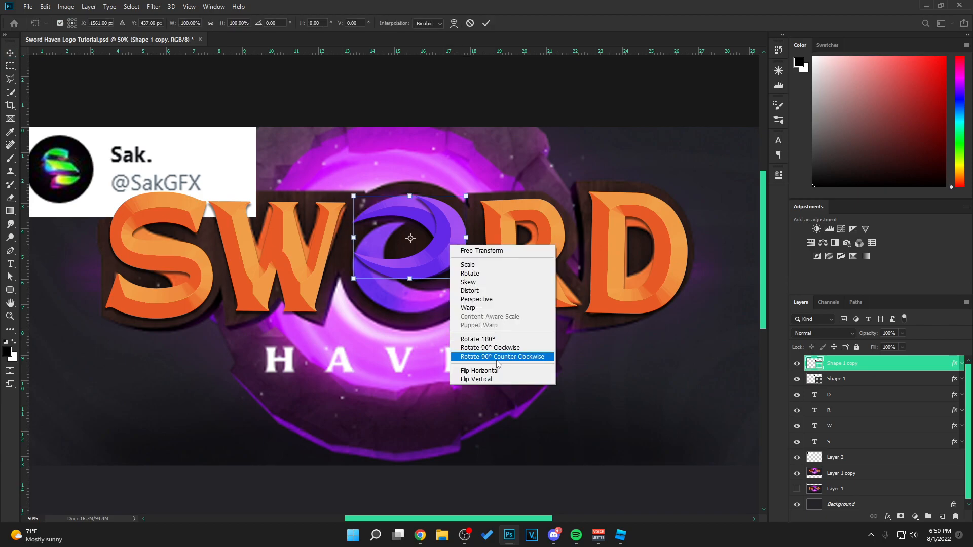
pyautogui.click(496, 371)
pyautogui.press('Return')
pyautogui.moveTo(433, 217); pyautogui.dragTo(433, 244)
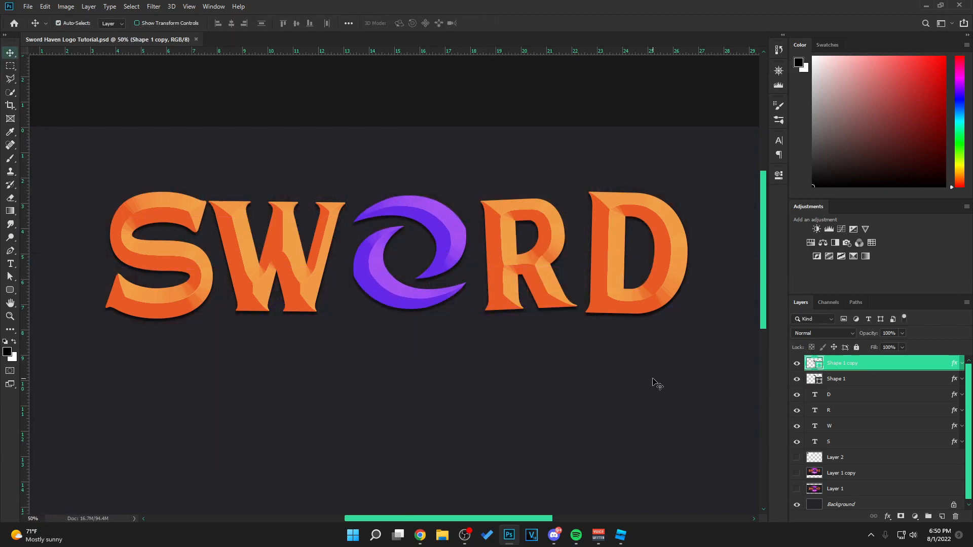
# Select all letter and crescent layers and move them together to the vertical centre of the canvas.
pyautogui.hotkey('ctrl', '-')
pyautogui.keyDown('shift'); pyautogui.click(842, 443); pyautogui.keyUp('shift')
pyautogui.moveTo(571, 240); pyautogui.dragTo(571, 319)
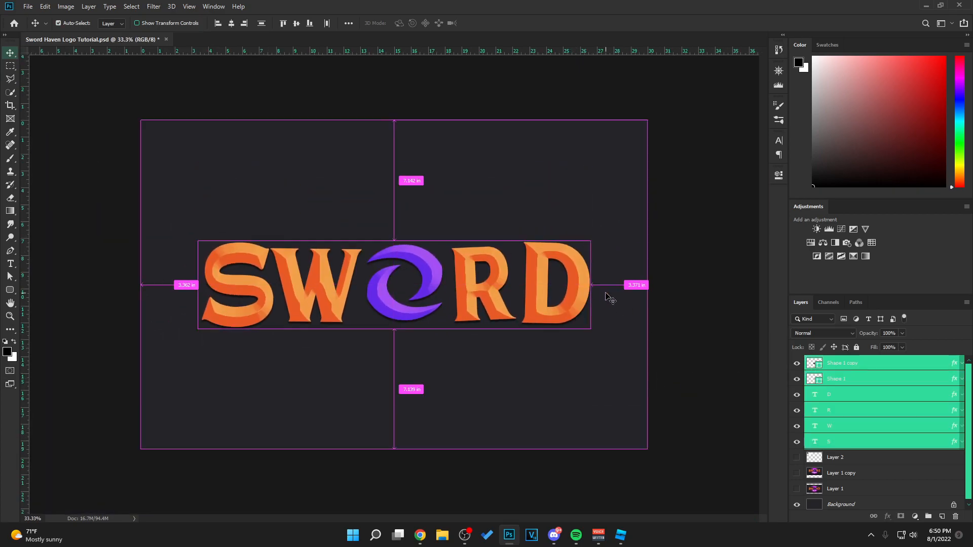
# Show the letter and crescent layers over the reference logo and group them.
pyautogui.hotkey('ctrl', '+')
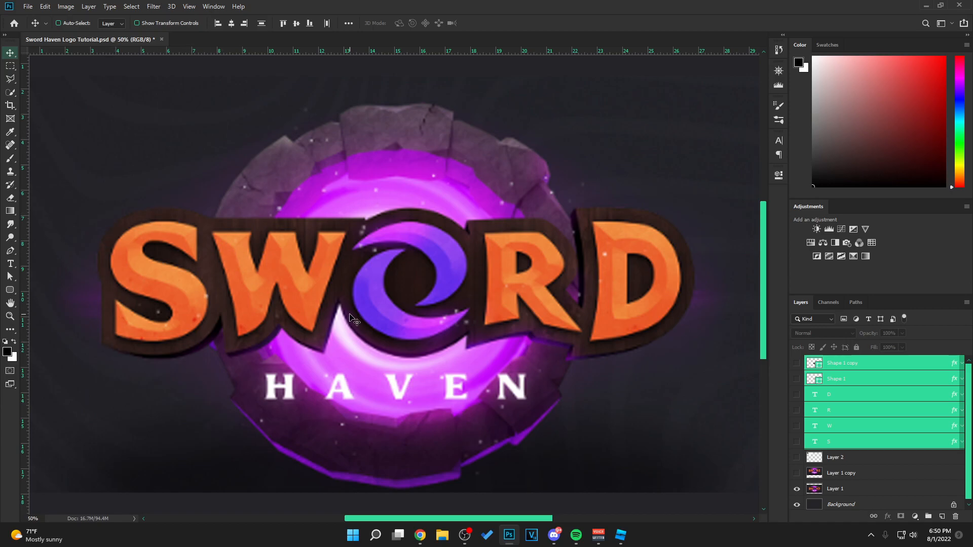
pyautogui.moveTo(797, 441); pyautogui.dragTo(796, 363)
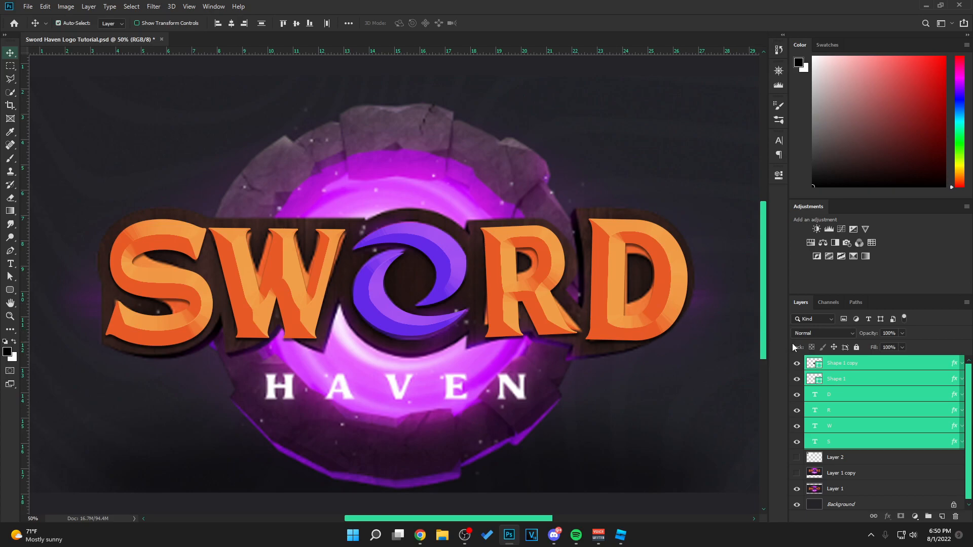
pyautogui.hotkey('ctrl', 'g')
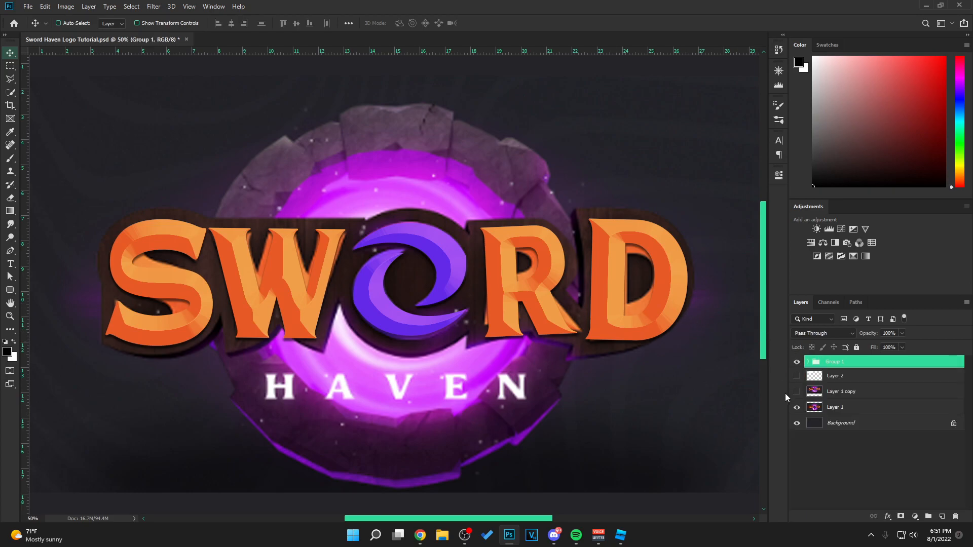
# Duplicate the logo group, remove the layer styles from everything in the copy, and merge the copy into a single layer.
pyautogui.hotkey('ctrl', 'j')
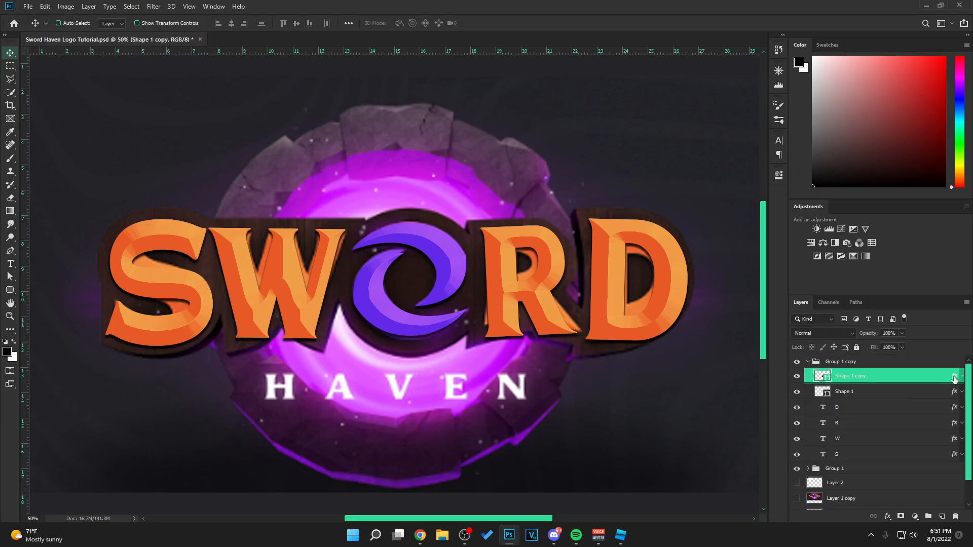
pyautogui.moveTo(955, 379); pyautogui.dragTo(956, 516)
pyautogui.moveTo(955, 407); pyautogui.dragTo(956, 516)
pyautogui.moveTo(955, 439); pyautogui.dragTo(956, 516)
pyautogui.click(808, 362)
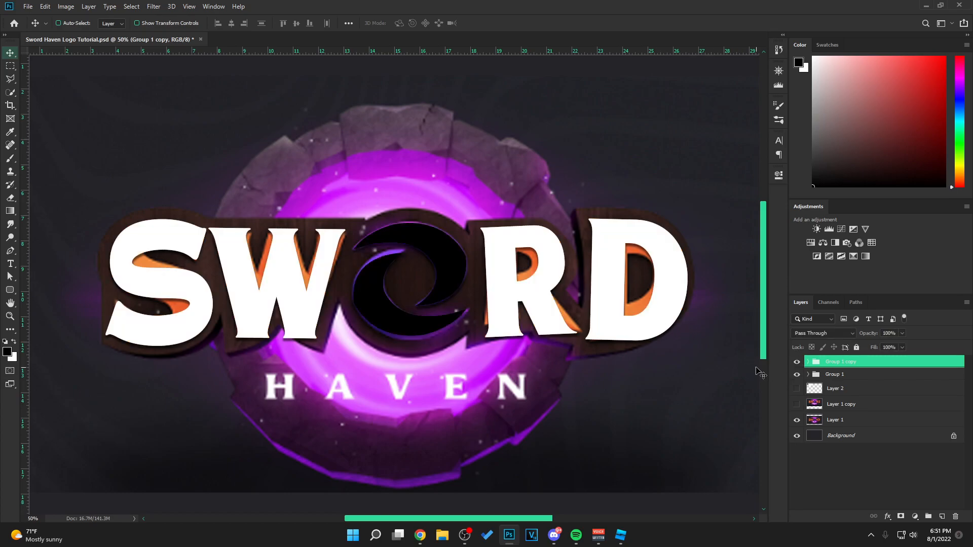
pyautogui.hotkey('ctrl', 'e')
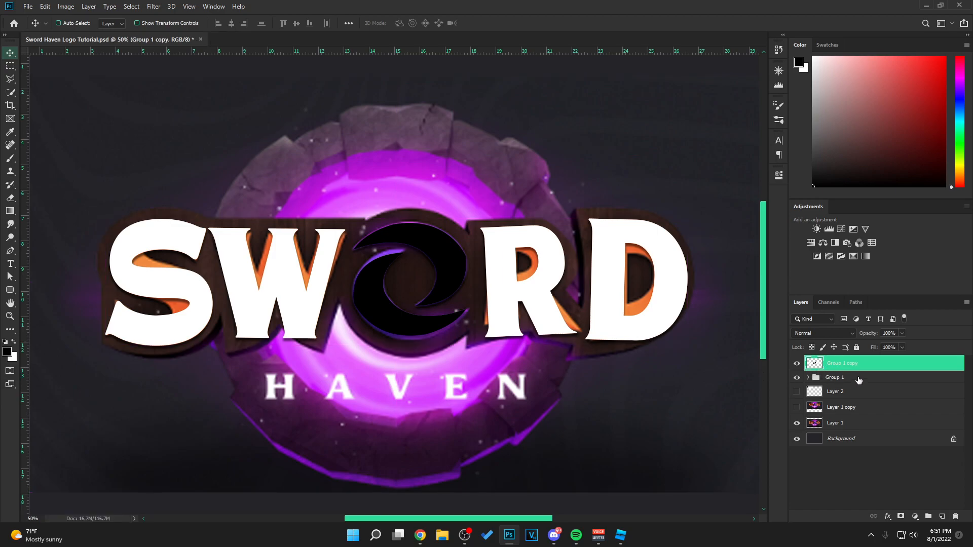
# Add an empty layer above Group 1 and load the merged lettering's outline as a selection.
pyautogui.click(859, 379)
pyautogui.click(943, 517)
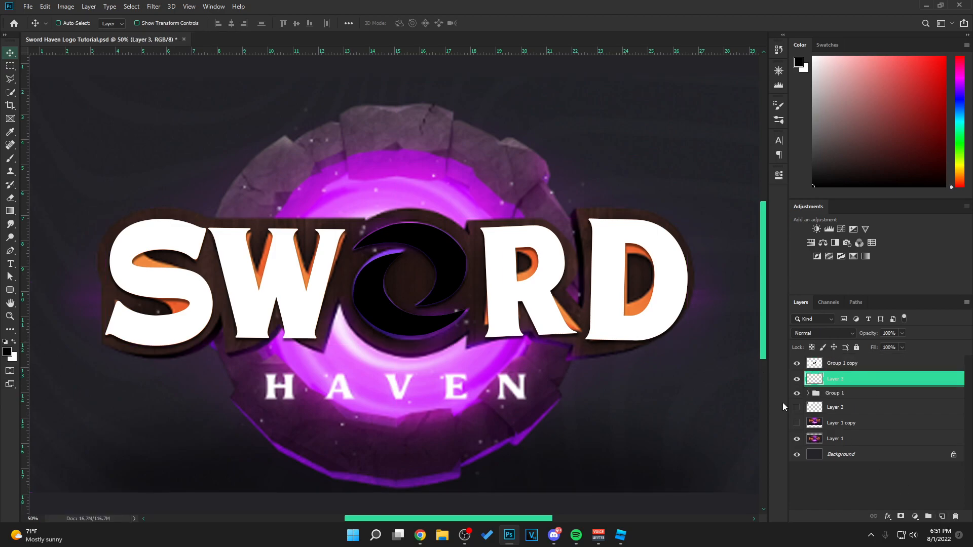
pyautogui.click(860, 364)
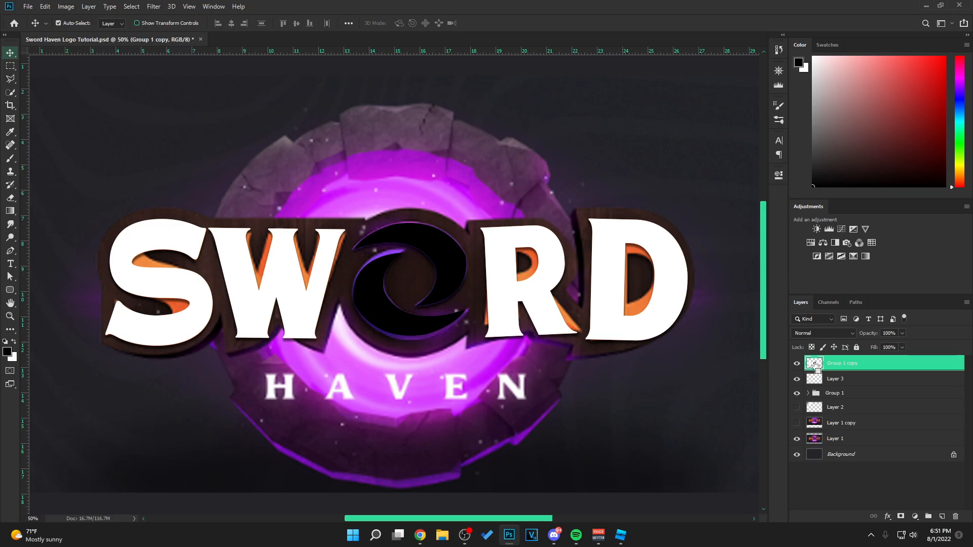
pyautogui.keyDown('ctrl'); pyautogui.click(815, 364); pyautogui.keyUp('ctrl')
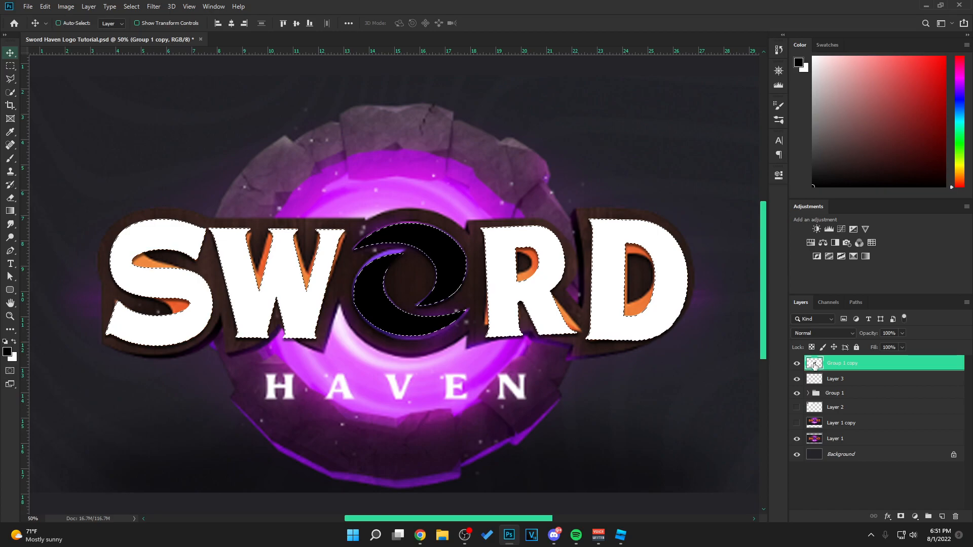
# Expand the lettering selection by 35 pixels.
pyautogui.click(131, 7)
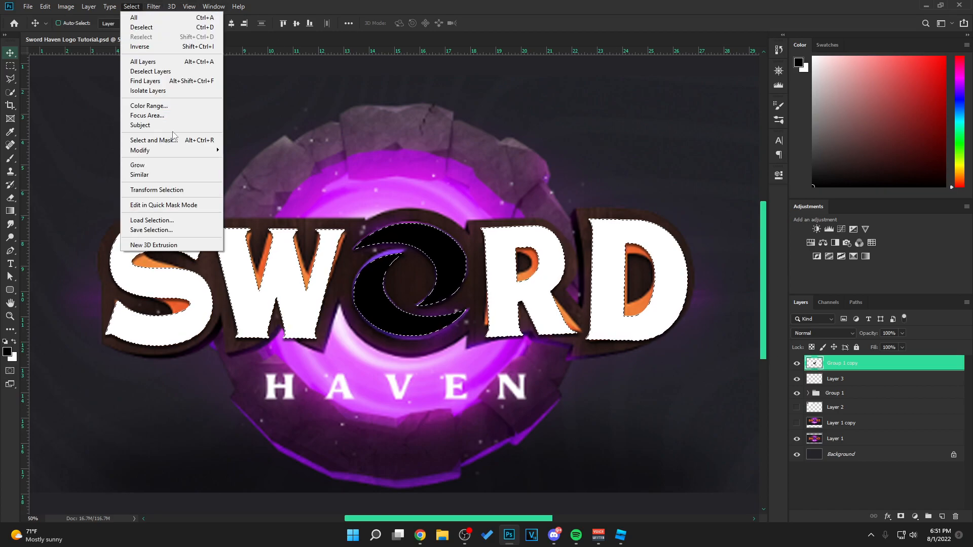
pyautogui.moveTo(178, 148)
pyautogui.click(249, 171)
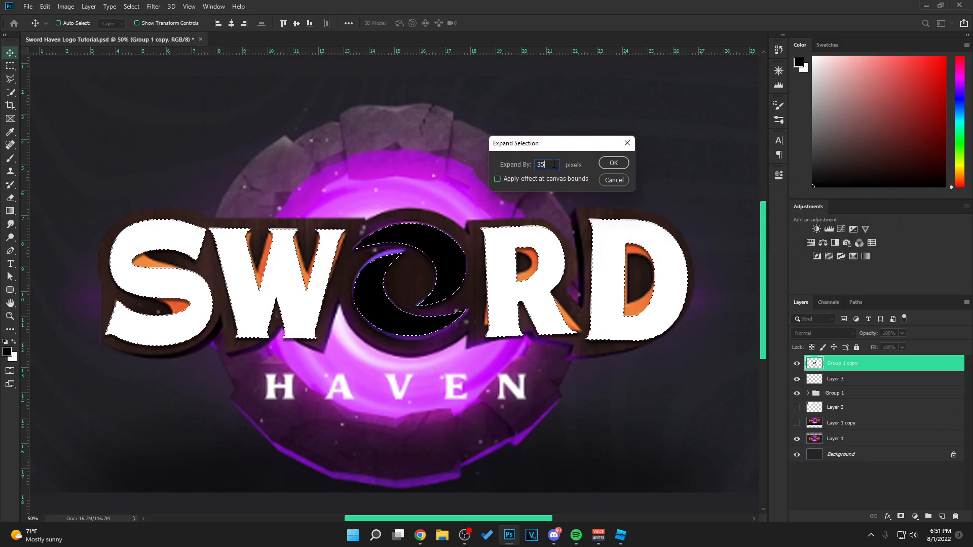
pyautogui.click(613, 162)
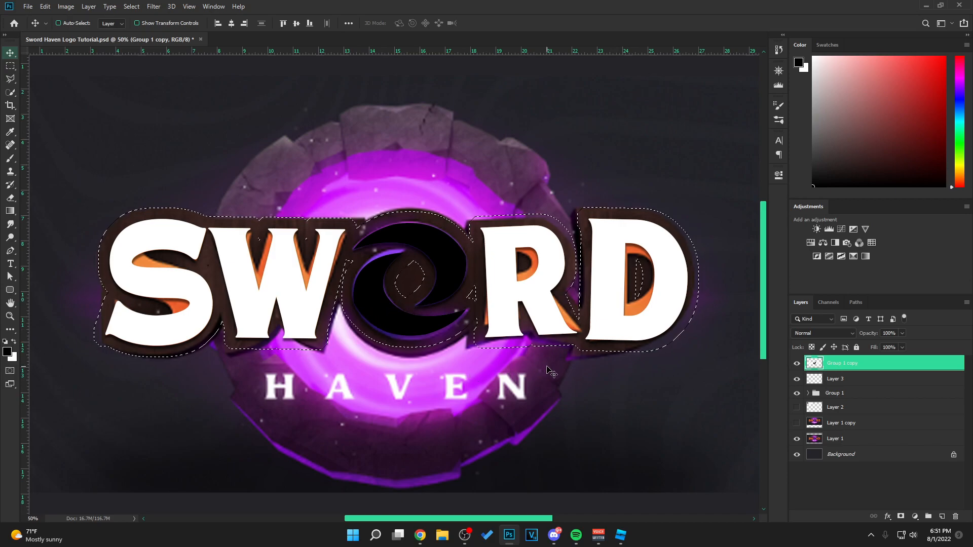
# Fill the expanded selection with black on Layer 3 and deselect it.
pyautogui.click(852, 384)
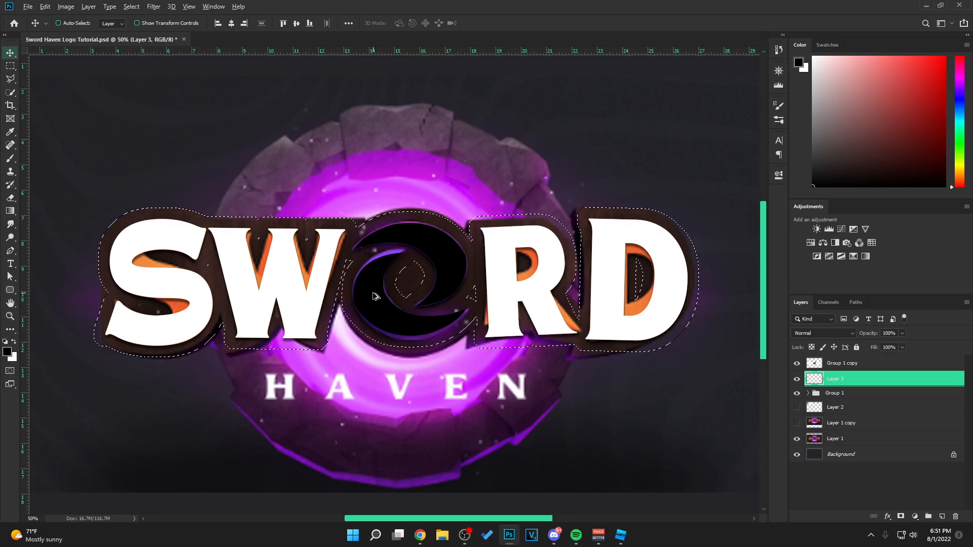
pyautogui.hotkey('alt', 'BackSpace')
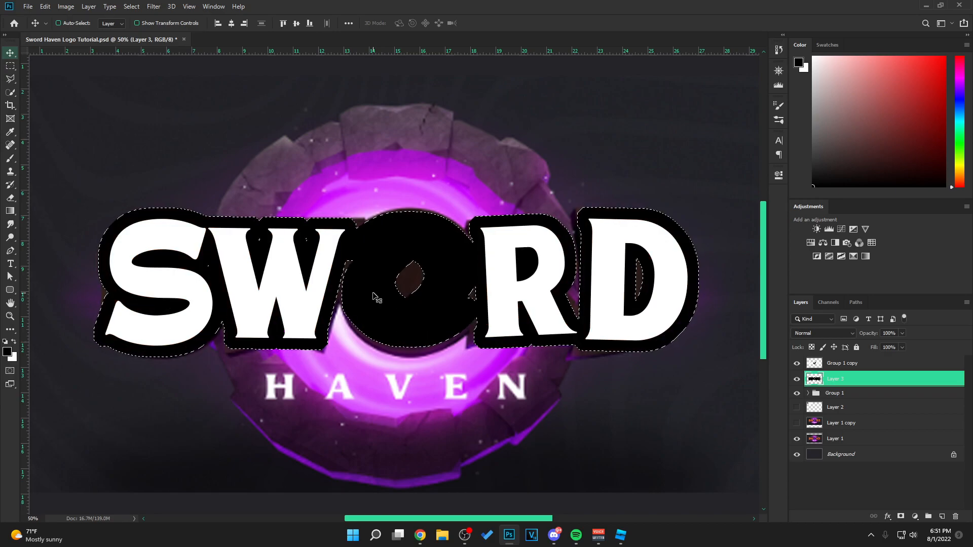
pyautogui.hotkey('ctrl', 'd')
# Place the black backing layer beneath Group 1 with both lettering layers hidden, and add an empty layer above the backing.
pyautogui.moveTo(831, 385); pyautogui.dragTo(799, 361)
pyautogui.moveTo(637, 262); pyautogui.dragTo(712, 265)
pyautogui.click(942, 517)
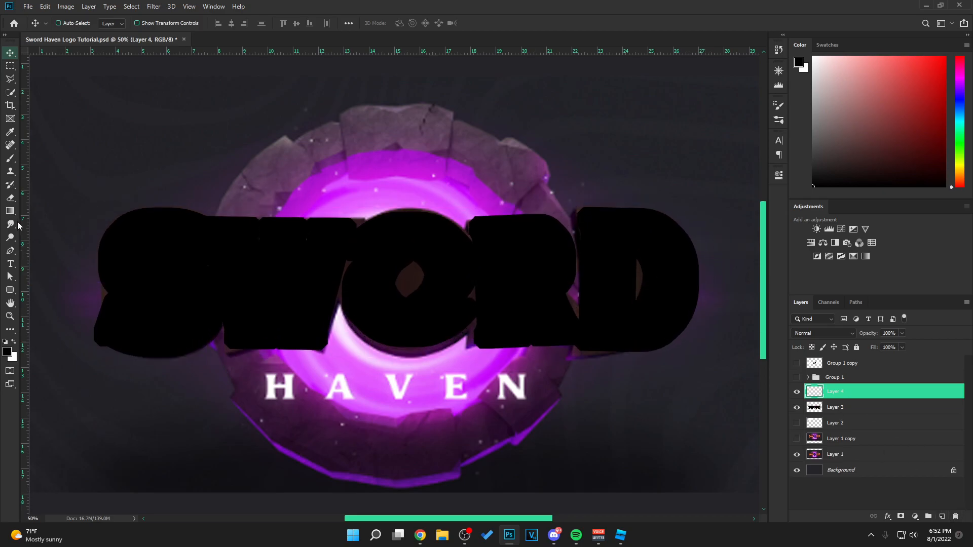
# Set up the Pen tool to draw shapes with a black fill.
pyautogui.click(11, 251)
pyautogui.click(74, 22)
pyautogui.click(71, 30)
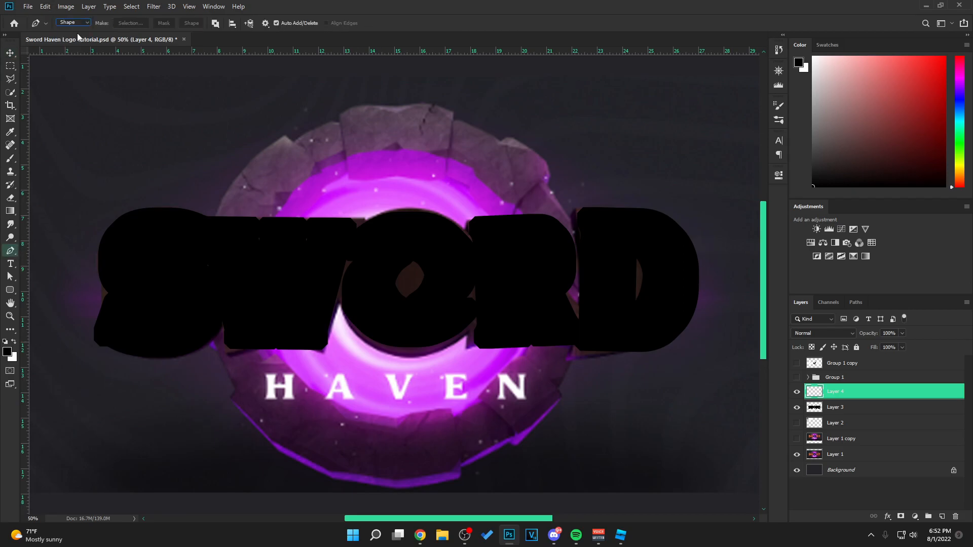
pyautogui.click(114, 24)
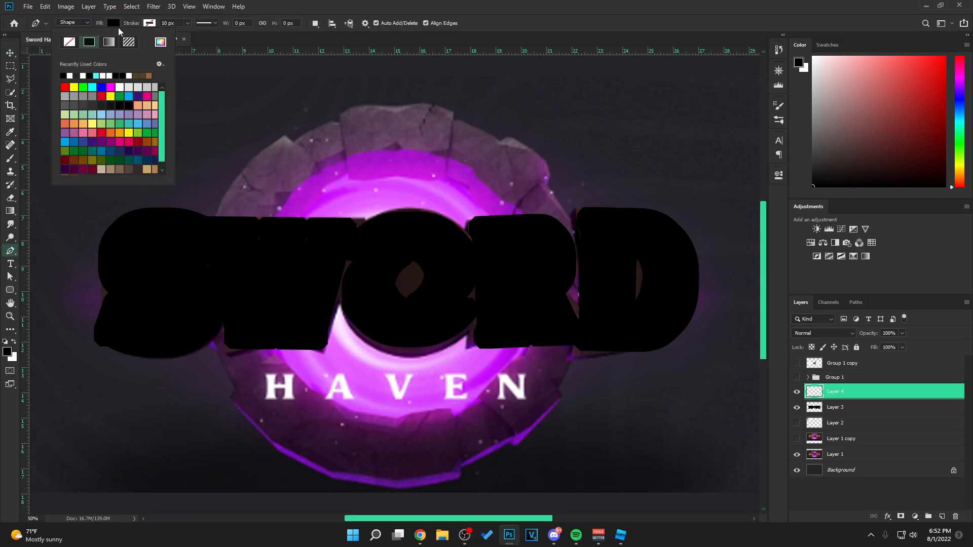
pyautogui.click(148, 24)
pyautogui.click(316, 15)
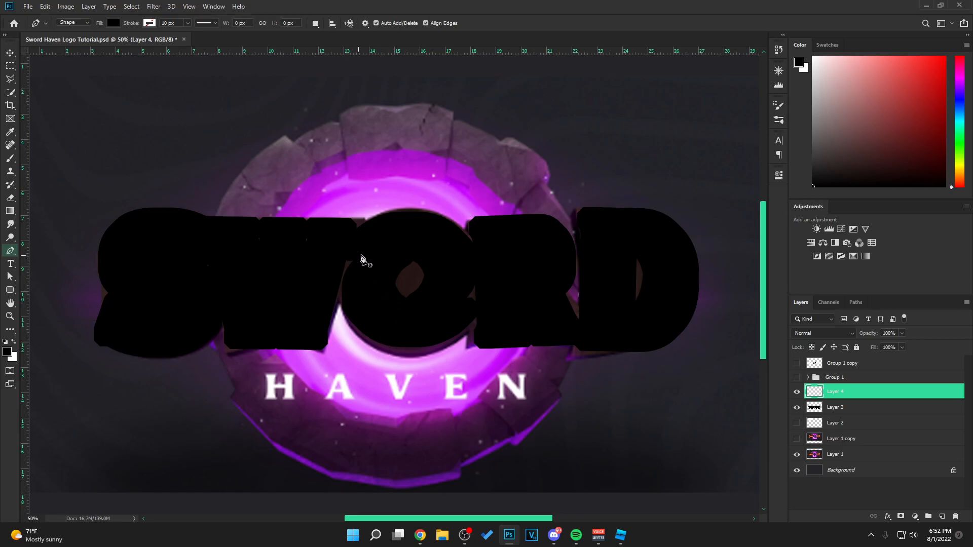
# Draw a closed black shape over the hole in the swirl backing and its junction with the W.
pyautogui.click(347, 220)
pyautogui.click(397, 237)
pyautogui.click(436, 249)
pyautogui.click(445, 290)
pyautogui.click(422, 316)
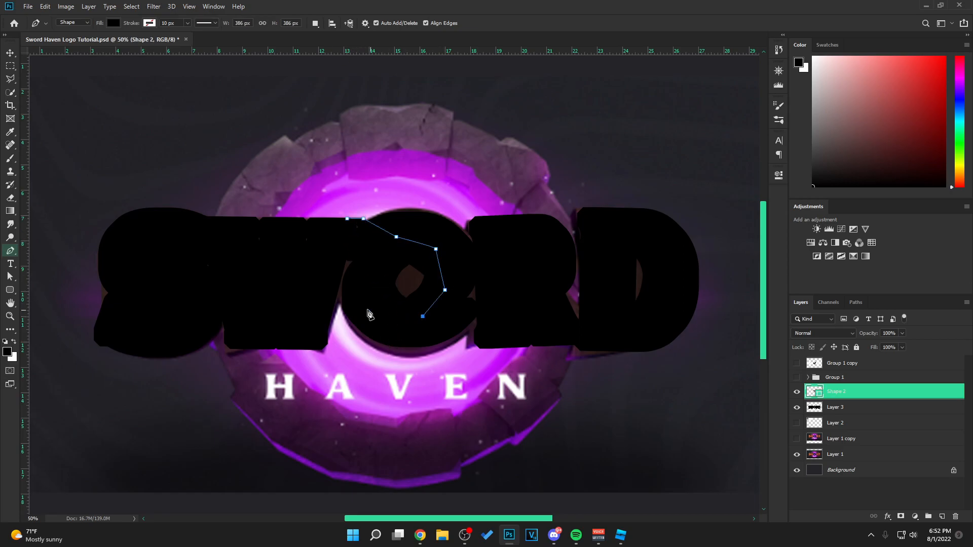
pyautogui.click(347, 219)
# Draw a closed black shape covering the gap between the swirl backing and the R.
pyautogui.click(456, 230)
pyautogui.click(483, 238)
pyautogui.click(492, 306)
pyautogui.click(460, 312)
pyautogui.click(437, 299)
pyautogui.click(455, 231)
# Draw a closed black shape covering the remaining hole inside the D backing.
pyautogui.click(627, 245)
pyautogui.click(633, 324)
pyautogui.click(664, 300)
pyautogui.click(654, 256)
pyautogui.click(626, 245)
# Merge the black filler shapes with the backing layer.
pyautogui.keyDown('shift'); pyautogui.click(862, 438); pyautogui.keyUp('shift')
pyautogui.hotkey('ctrl', 'g')
pyautogui.press('v')
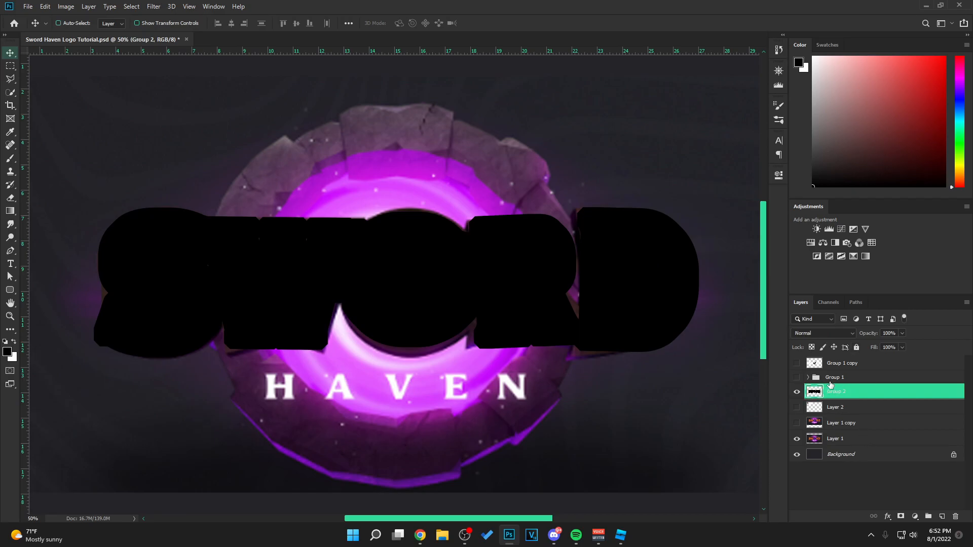
# Show Group 1, fill the gaps behind the upper part of the W with a black shape, and merge it into the backing.
pyautogui.click(796, 377)
pyautogui.press('p')
pyautogui.click(271, 225)
pyautogui.click(237, 234)
pyautogui.click(245, 246)
pyautogui.click(316, 253)
pyautogui.click(327, 249)
pyautogui.click(321, 232)
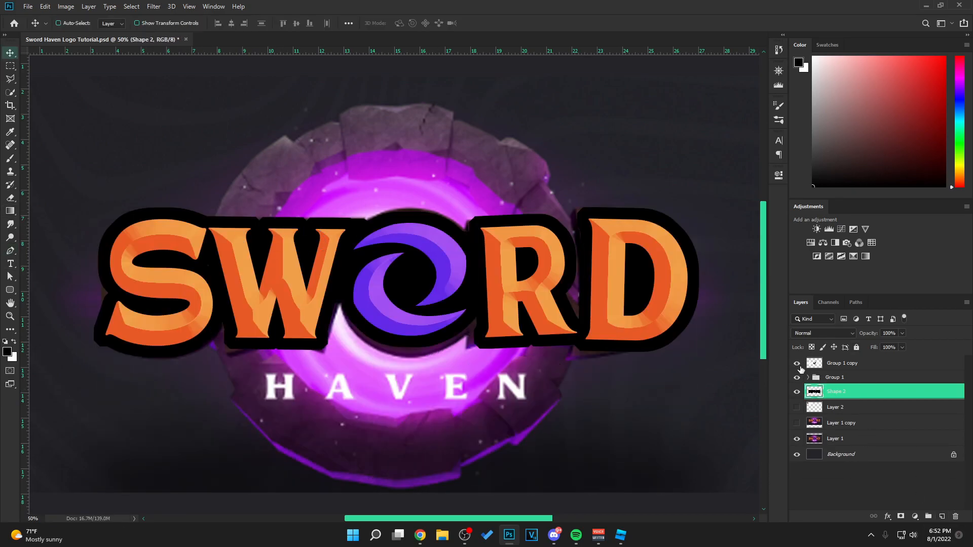
# Hide the merged lettering copy, move Group 1 and the backing shape above it, and save the document.
pyautogui.click(797, 363)
pyautogui.click(836, 363)
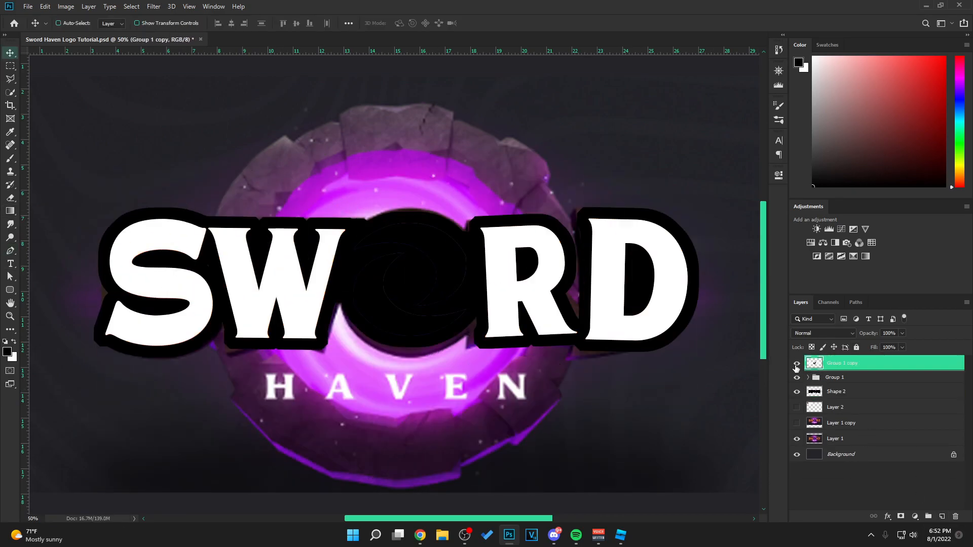
pyautogui.click(796, 363)
pyautogui.click(842, 391)
pyautogui.keyDown('shift'); pyautogui.click(844, 376); pyautogui.keyUp('shift')
pyautogui.moveTo(845, 376); pyautogui.dragTo(845, 359)
pyautogui.click(841, 375)
pyautogui.hotkey('ctrl', 's')
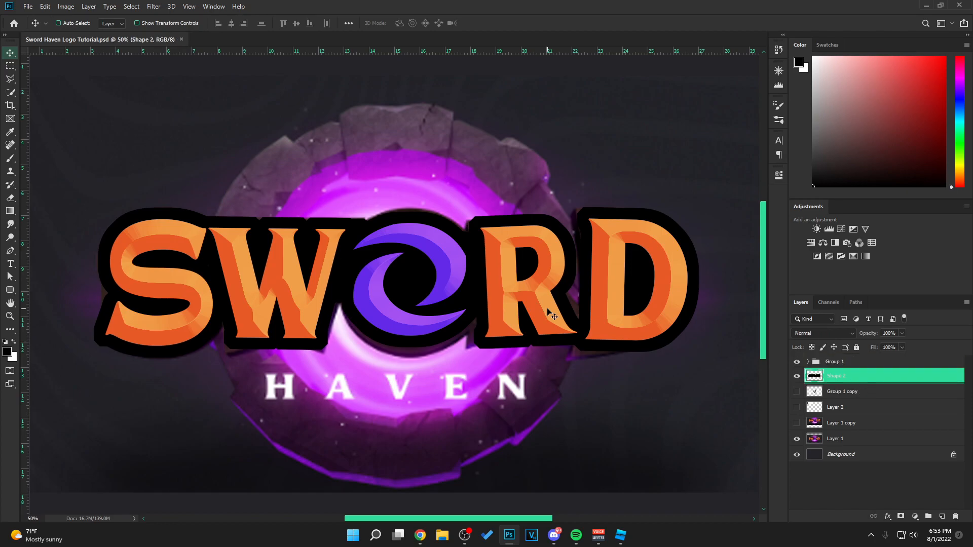
# Paste the wood texture above the backing shape and rotate it so the grain runs vertically.
pyautogui.hotkey('ctrl', 'v')
pyautogui.hotkey('ctrl', 't')
pyautogui.rightClick(519, 263)
pyautogui.click(593, 367)
pyautogui.press('Return')
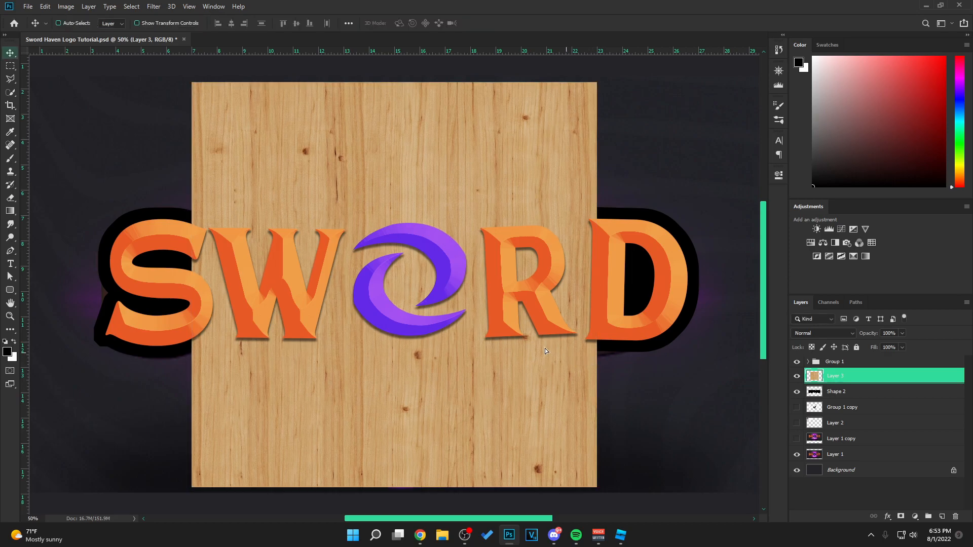
# Move the wood texture over the left part of the lettering and clip it to the black backing shape.
pyautogui.moveTo(545, 348); pyautogui.dragTo(427, 328)
pyautogui.rightClick(882, 379)
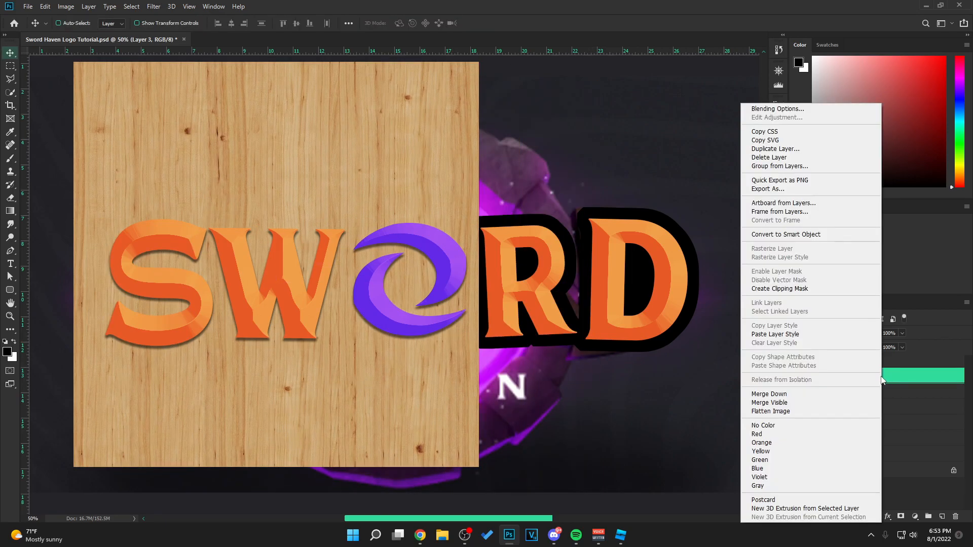
pyautogui.click(789, 289)
pyautogui.moveTo(295, 298)
pyautogui.mouseDown()
pyautogui.moveTo(366, 286)
pyautogui.moveTo(307, 284)
pyautogui.mouseUp()
# Darken the wood texture with Hue/Saturation using Hue -18, Saturation +2 and Lightness -65.
pyautogui.hotkey('ctrl', 'u')
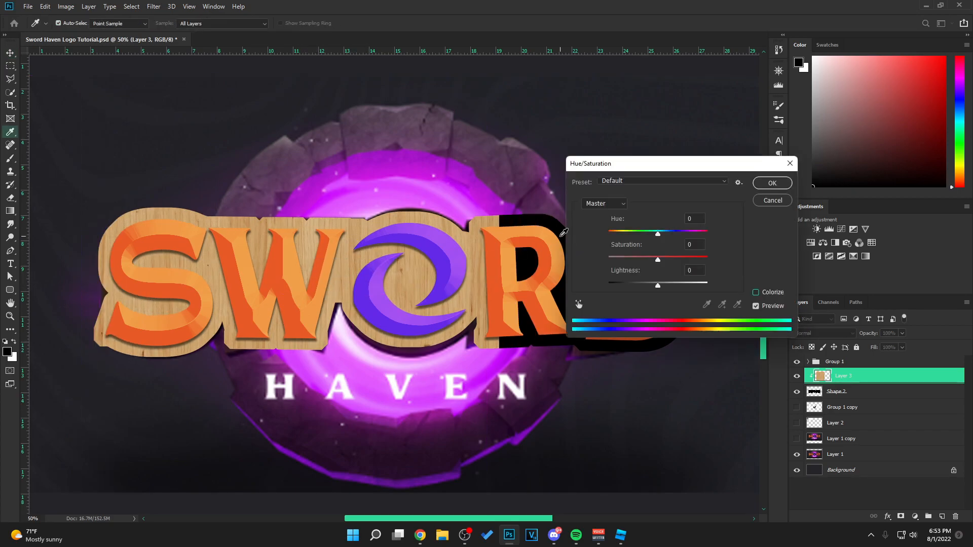
pyautogui.moveTo(659, 234); pyautogui.dragTo(650, 235)
pyautogui.moveTo(658, 287); pyautogui.dragTo(627, 287)
pyautogui.moveTo(657, 259)
pyautogui.mouseDown()
pyautogui.moveTo(643, 259)
pyautogui.moveTo(672, 259)
pyautogui.mouseUp()
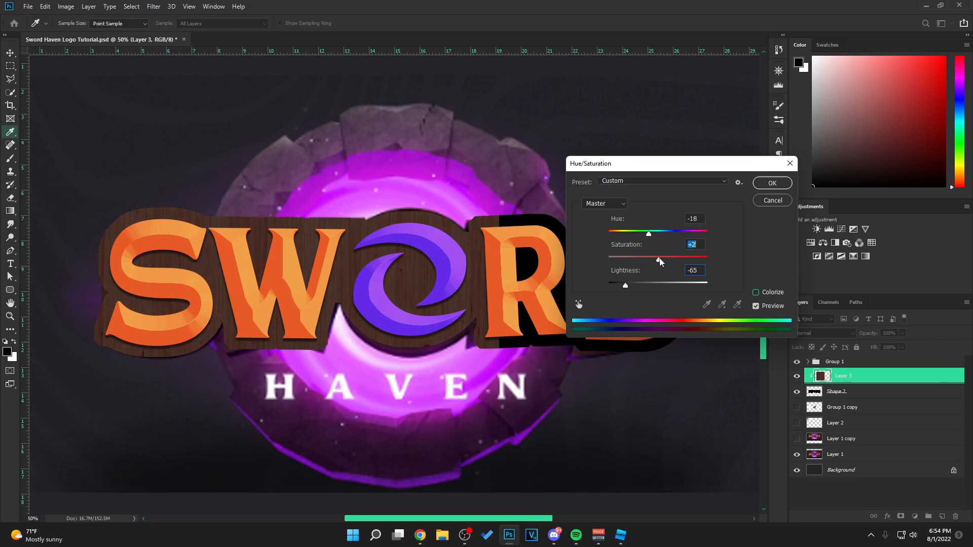
pyautogui.click(774, 184)
# Reduce the wood texture layer's opacity over the black backing, keeping its blend mode at Normal.
pyautogui.press('v')
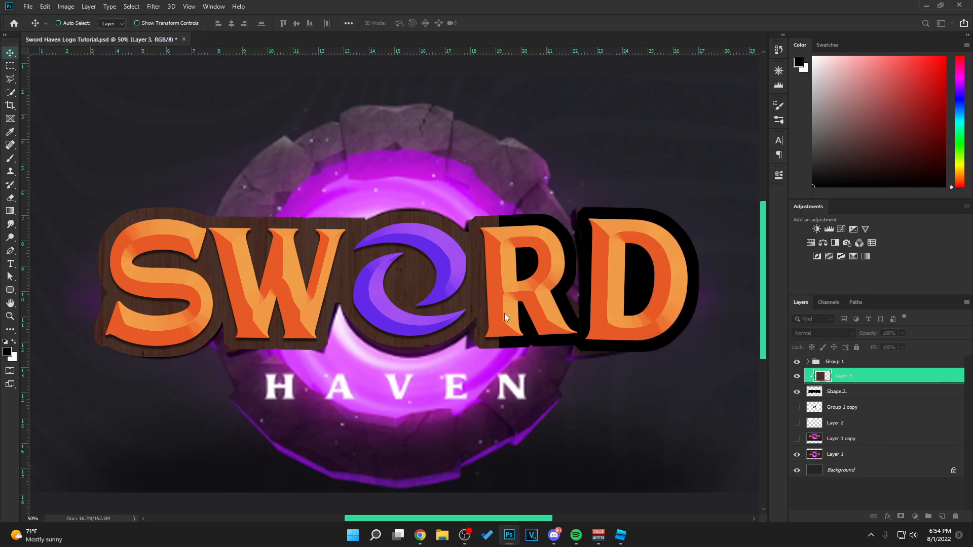
pyautogui.hotkey('alt', 'BackSpace')
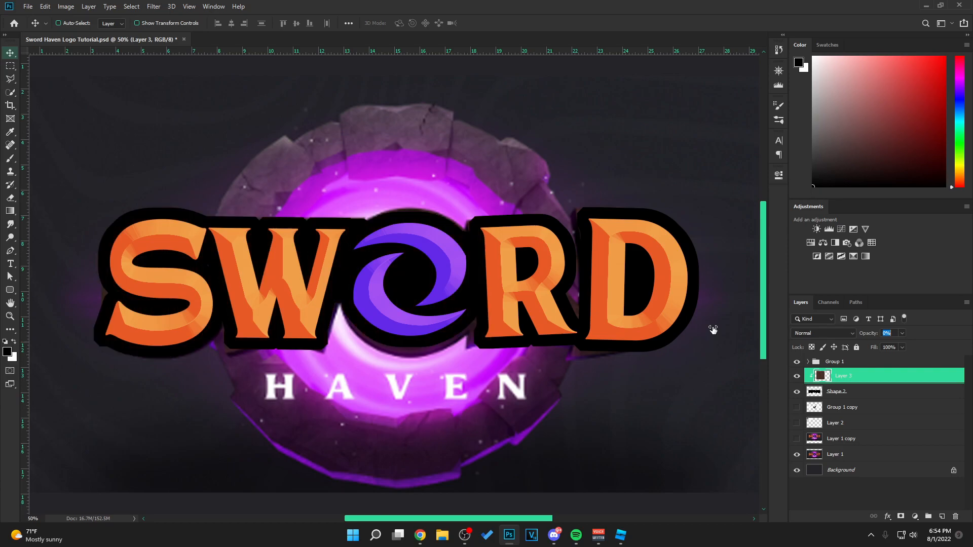
pyautogui.press('4')
pyautogui.press('6')
pyautogui.moveTo(736, 329); pyautogui.dragTo(820, 330)
pyautogui.click(822, 332)
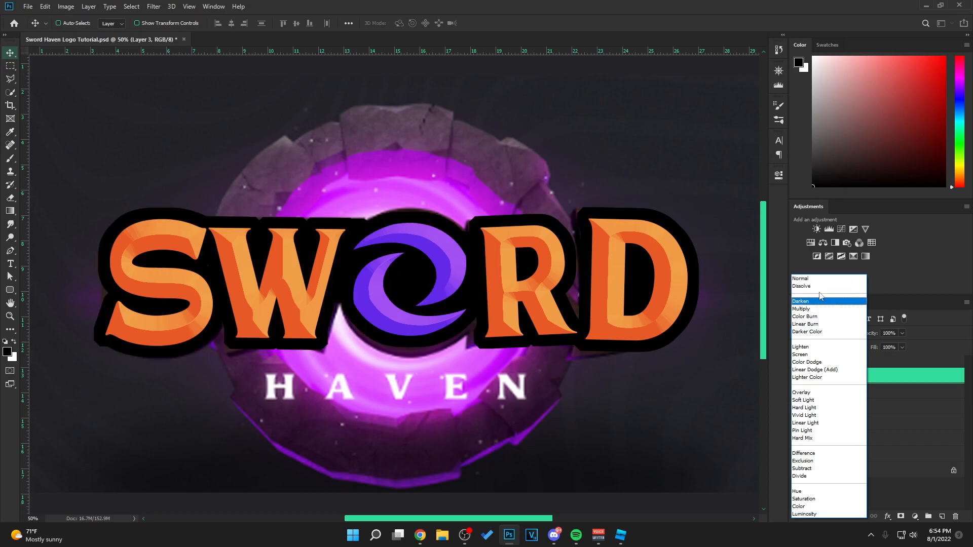
pyautogui.click(816, 278)
pyautogui.moveTo(873, 335); pyautogui.dragTo(836, 336)
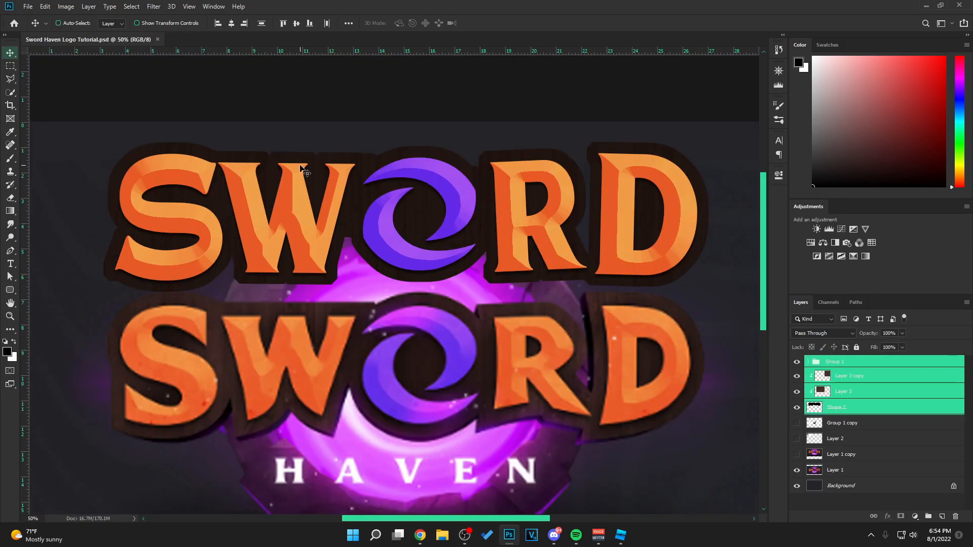
# Duplicate the Shape 2 backing beneath itself and offset the copy slightly.
pyautogui.click(817, 411)
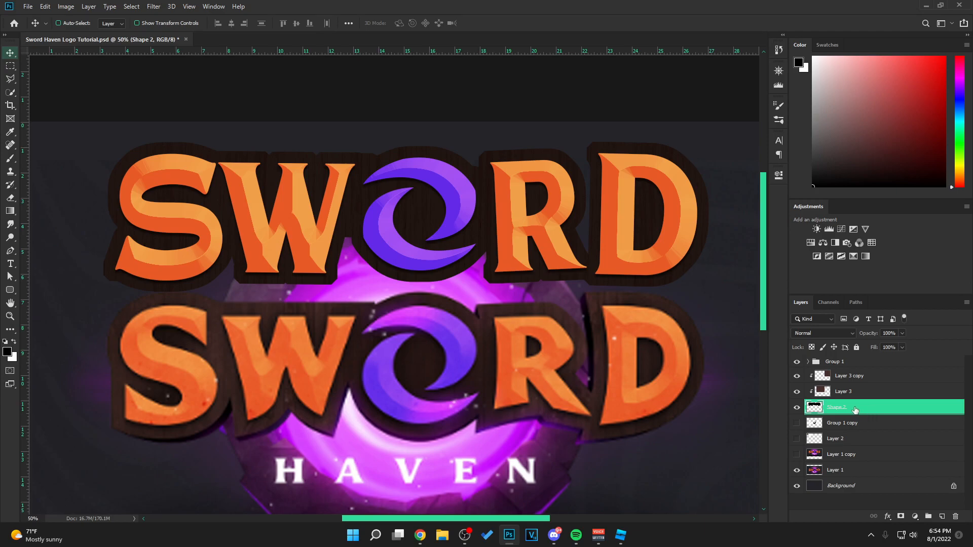
pyautogui.keyDown('alt'); pyautogui.moveTo(857, 412); pyautogui.dragTo(863, 420); pyautogui.keyUp('alt')
pyautogui.moveTo(608, 207); pyautogui.dragTo(614, 215)
# Nudge the duplicated backing vertically until it forms a thin black edge below the wooden one.
pyautogui.press('Up')
pyautogui.press('Up')
pyautogui.press('Up')
pyautogui.press('Up')
pyautogui.press('Up')
pyautogui.press('Up')
pyautogui.press('Up')
pyautogui.press('Up')
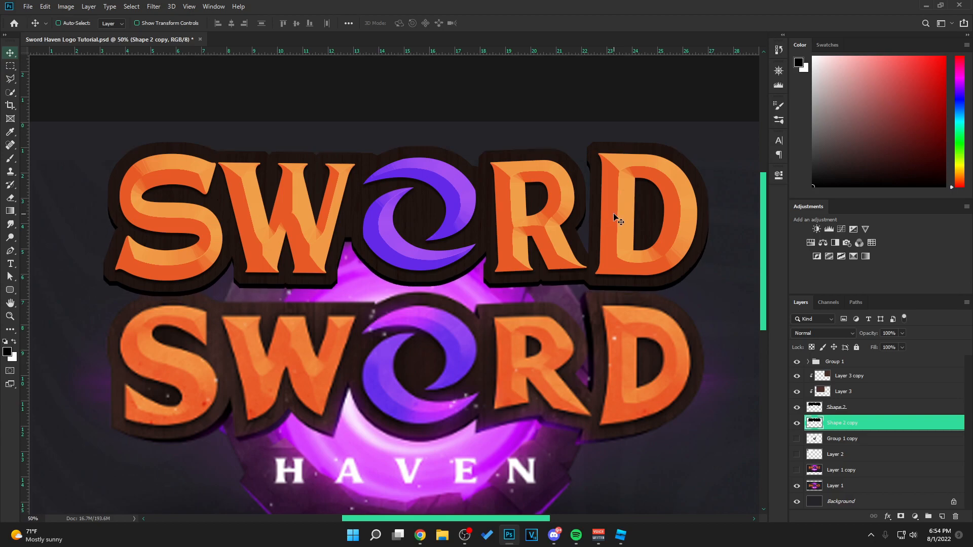
pyautogui.press('Down')
pyautogui.press('Down')
pyautogui.press('Down')
pyautogui.press('Down')
pyautogui.press('Up')
pyautogui.press('Down')
pyautogui.press('Down')
pyautogui.press('Up')
pyautogui.press('Down')
pyautogui.press('Up')
pyautogui.press('Up')
pyautogui.press('Down')
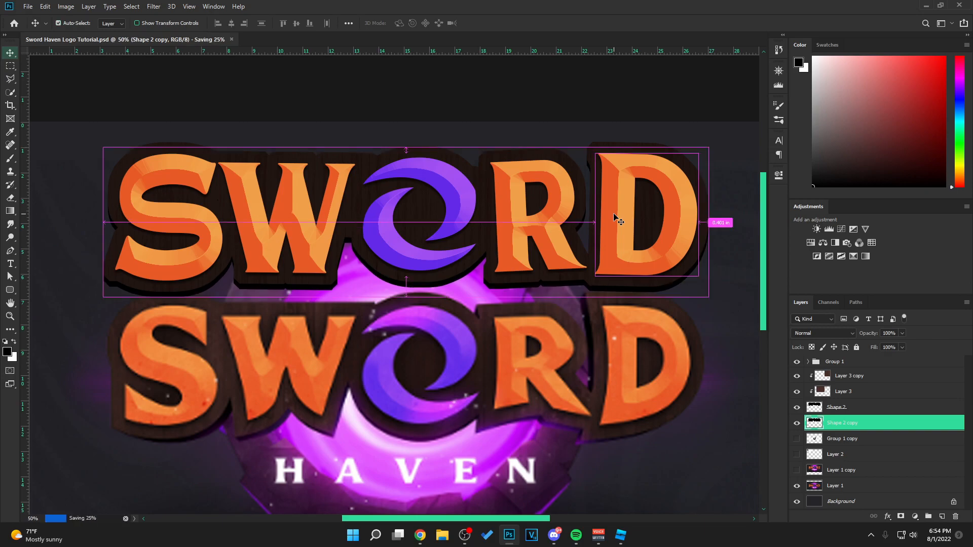
# Toggle the reference logo's visibility off and on to check the recreated lettering on its own.
pyautogui.hotkey('ctrl', '-')
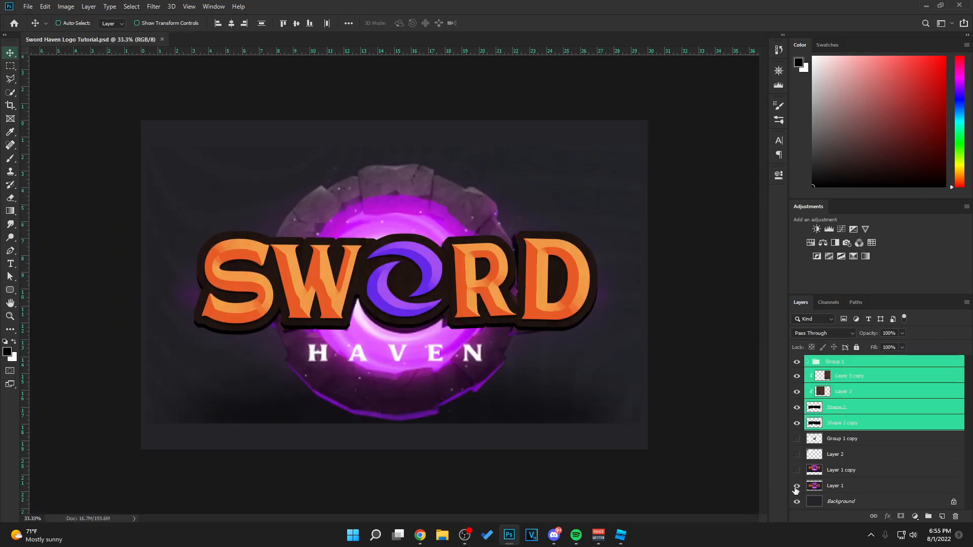
pyautogui.click(796, 487)
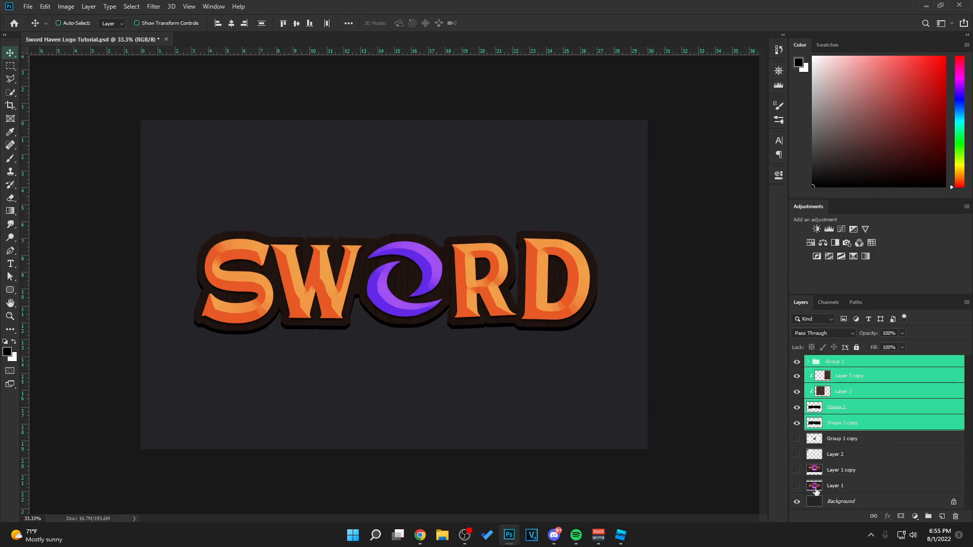
pyautogui.click(796, 486)
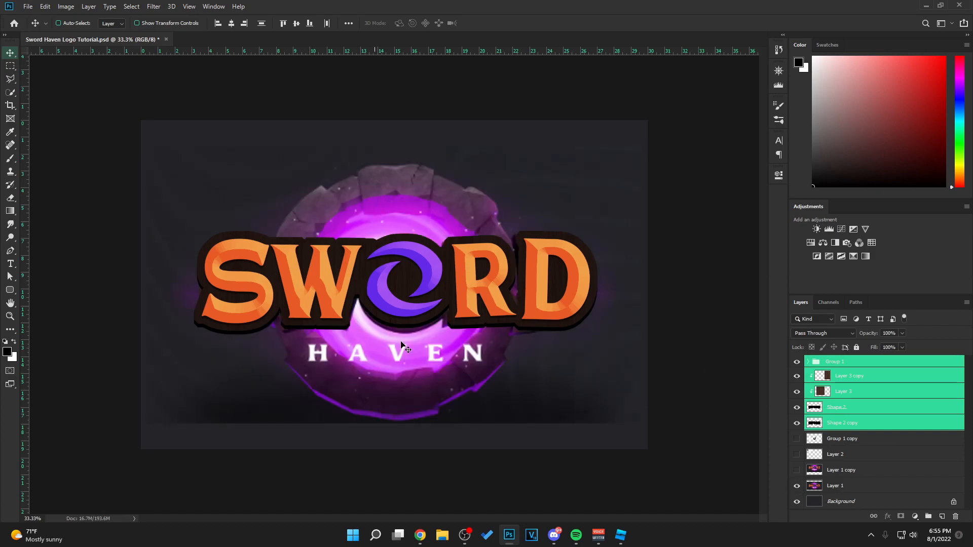
# Group the lettering, wood and backing layers together and hide the group to expose the reference logo.
pyautogui.hotkey('ctrl', 'g')
pyautogui.click(796, 362)
pyautogui.click(794, 363)
pyautogui.click(794, 363)
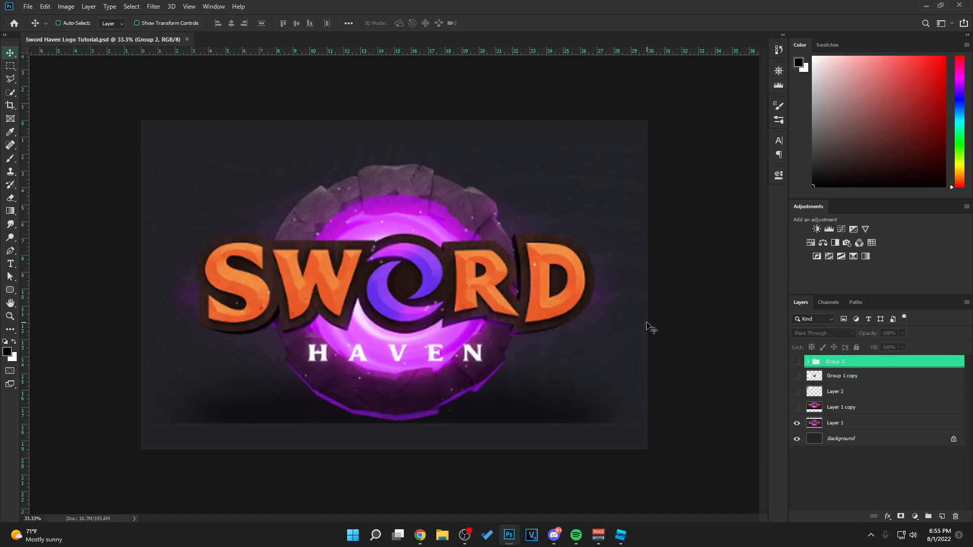
# Add an empty layer above Group 2, select the Pen tool for shapes, and save the document.
pyautogui.hotkey('ctrl', '+')
pyautogui.scroll(-1, 555, 310)
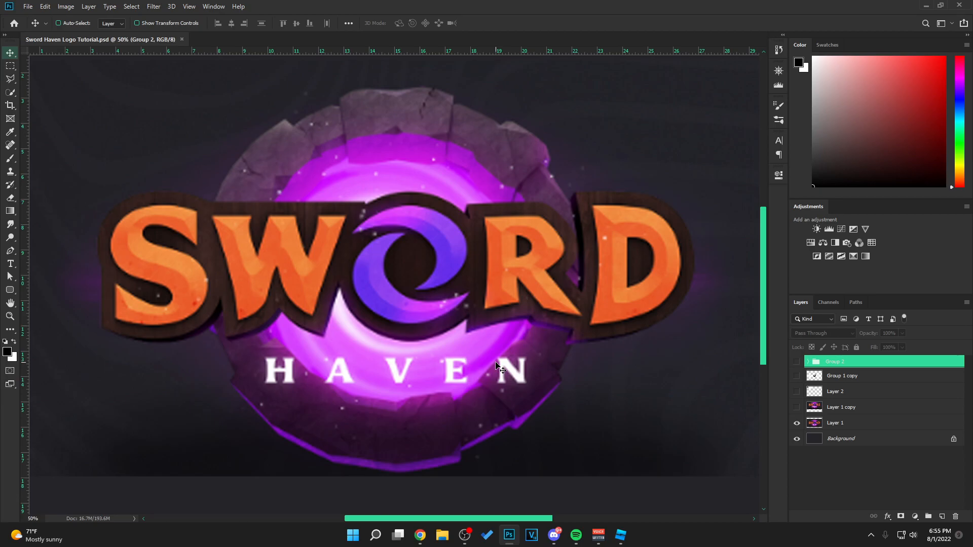
pyautogui.click(941, 517)
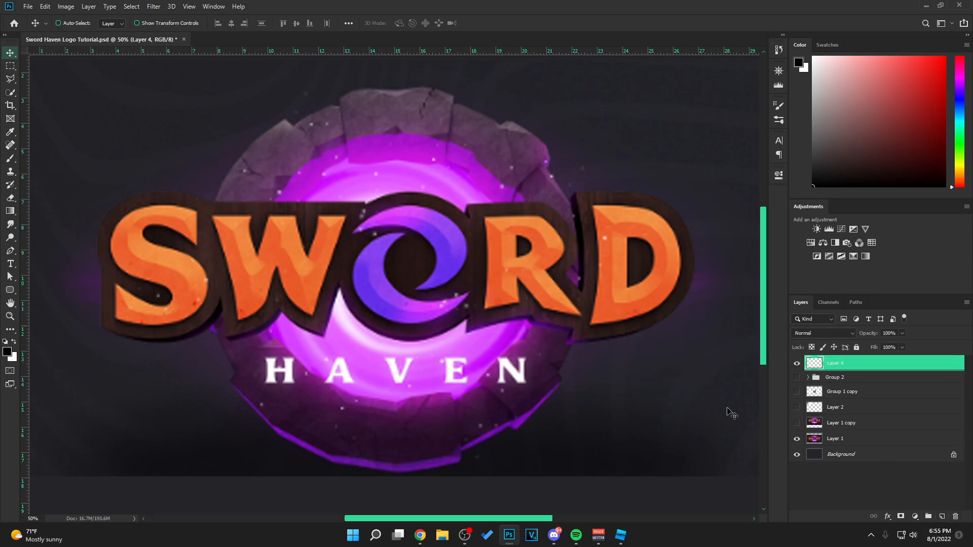
pyautogui.click(10, 252)
pyautogui.hotkey('ctrl', 's')
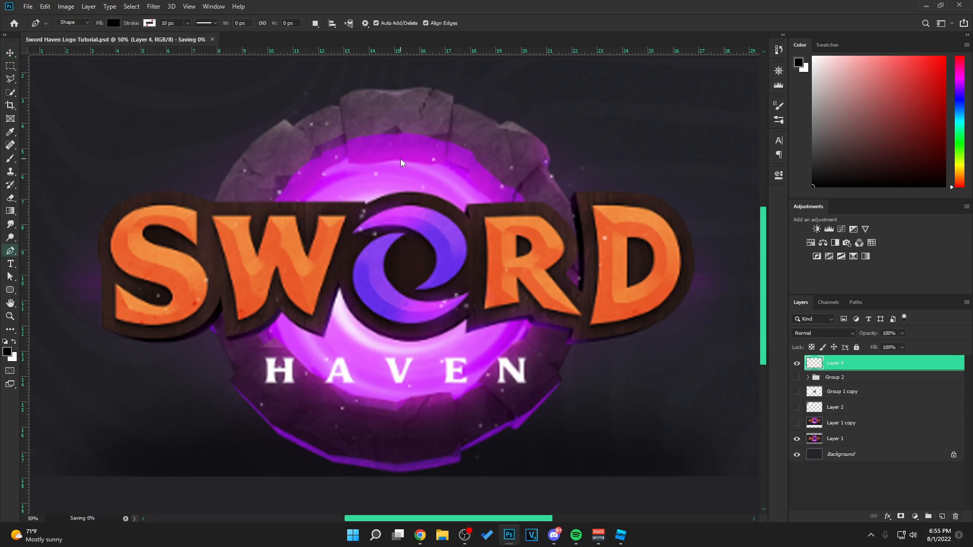
# Trace the outer edge of the reference stone ring as a closed black Pen shape about 1484 by 1520 px.
pyautogui.click(284, 120)
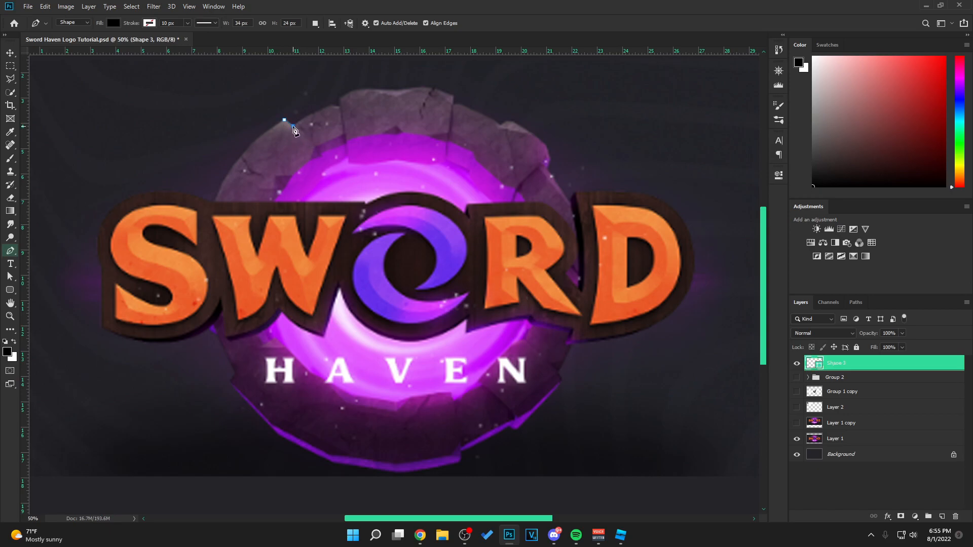
pyautogui.click(313, 114)
pyautogui.click(322, 110)
pyautogui.click(339, 96)
pyautogui.click(355, 90)
pyautogui.click(378, 90)
pyautogui.click(394, 90)
pyautogui.click(410, 88)
pyautogui.click(433, 85)
pyautogui.click(452, 93)
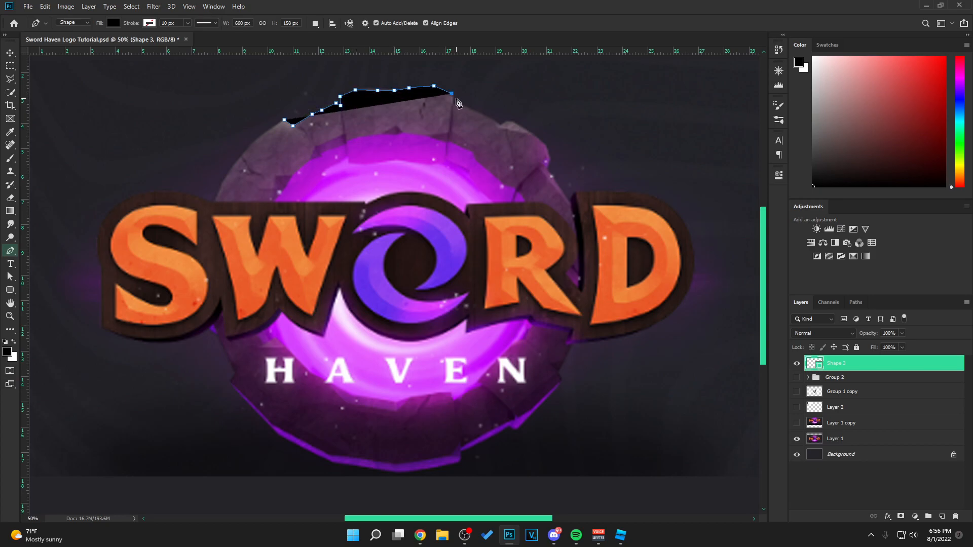
pyautogui.click(476, 111)
pyautogui.click(500, 125)
pyautogui.click(517, 123)
pyautogui.click(533, 133)
pyautogui.click(547, 143)
pyautogui.click(551, 158)
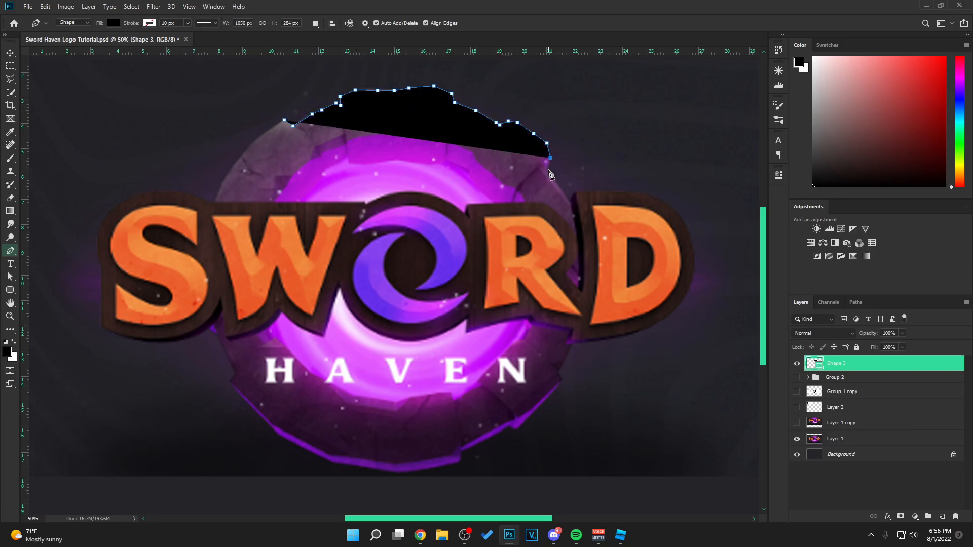
pyautogui.click(560, 188)
pyautogui.click(574, 206)
pyautogui.click(580, 249)
pyautogui.click(581, 270)
pyautogui.click(583, 300)
pyautogui.click(577, 341)
pyautogui.click(567, 357)
pyautogui.click(559, 371)
pyautogui.click(552, 393)
pyautogui.click(520, 427)
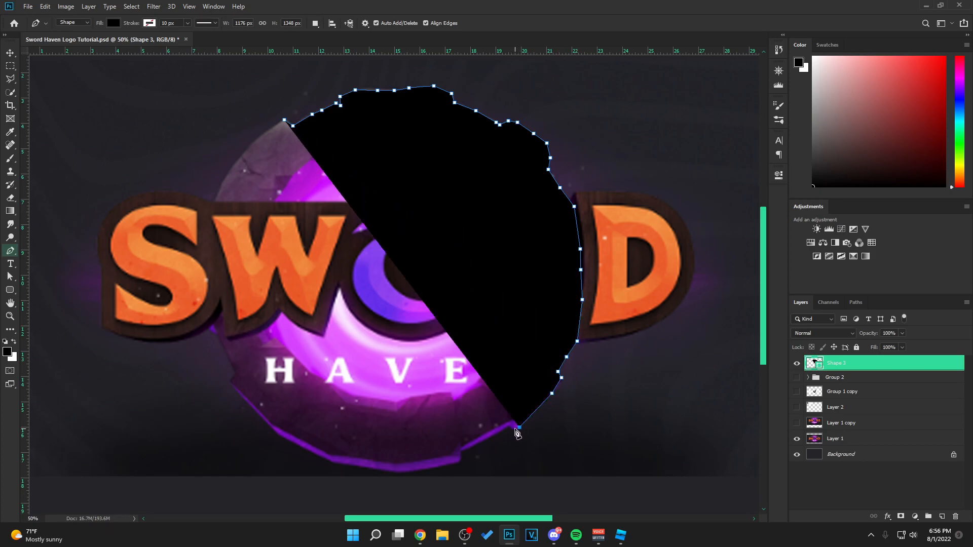
pyautogui.click(456, 461)
pyautogui.click(367, 465)
pyautogui.click(307, 453)
pyautogui.click(264, 424)
pyautogui.click(247, 406)
pyautogui.click(222, 356)
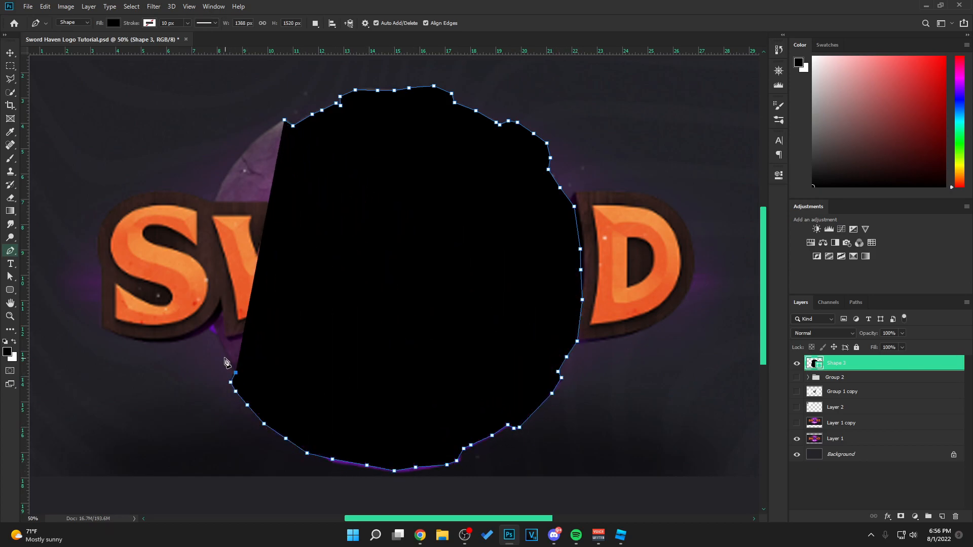
pyautogui.click(206, 302)
pyautogui.click(209, 251)
pyautogui.click(213, 217)
pyautogui.click(218, 197)
pyautogui.click(240, 160)
pyautogui.click(252, 146)
pyautogui.click(269, 132)
pyautogui.click(284, 120)
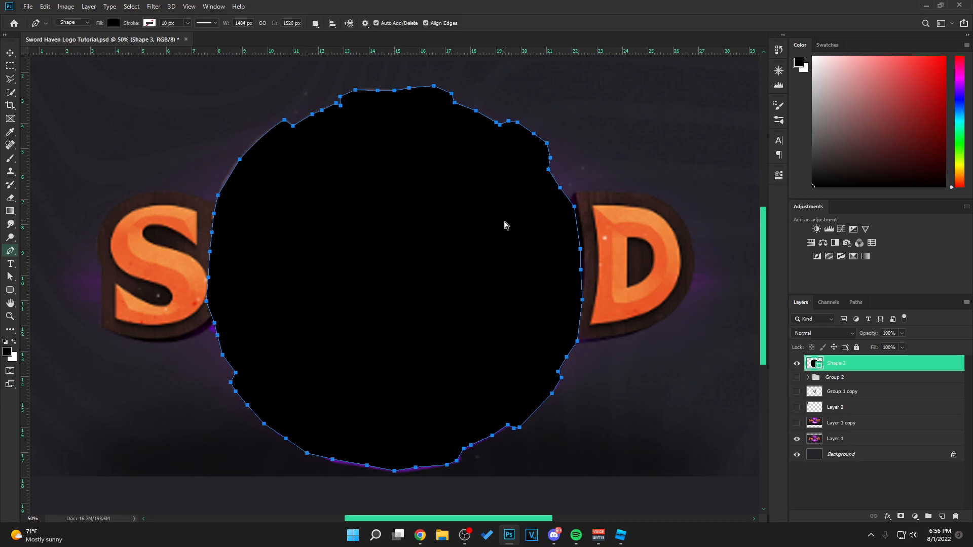
# Save the document and move the black ring shape sideways, off the left half of the reference logo.
pyautogui.press('v')
pyautogui.moveTo(262, 281); pyautogui.dragTo(537, 263)
pyautogui.hotkey('ctrl', 'z')
pyautogui.hotkey('ctrl', 's')
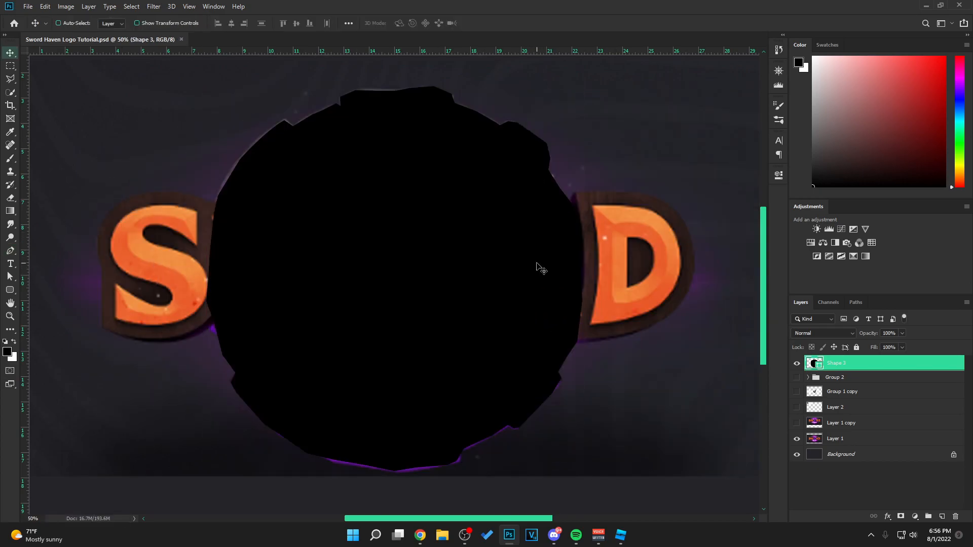
pyautogui.moveTo(286, 252); pyautogui.dragTo(519, 234)
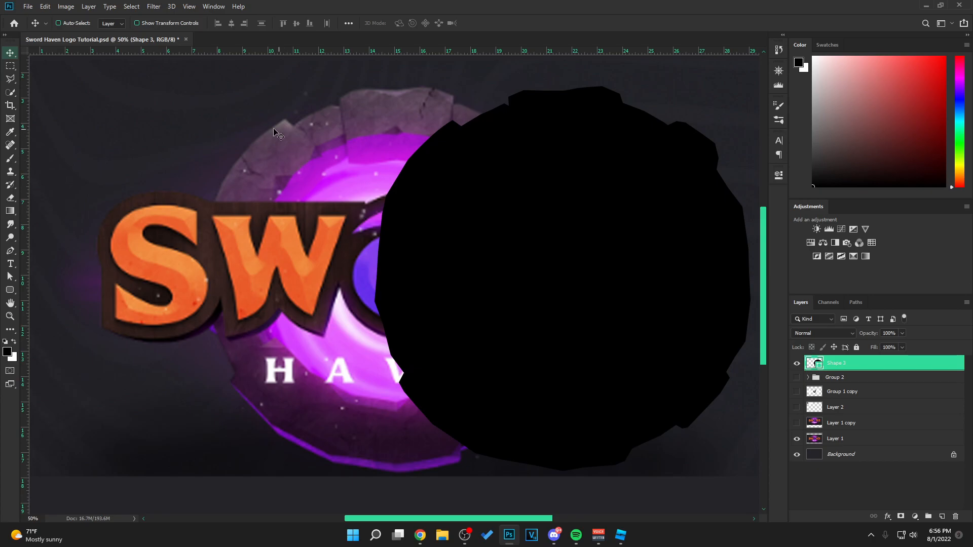
# Paste the stone texture above the black shape, clip it to that shape, and position it over the upper part.
pyautogui.hotkey('ctrl', 'v')
pyautogui.moveTo(588, 256); pyautogui.dragTo(589, 215)
pyautogui.keyDown('alt'); pyautogui.click(860, 367); pyautogui.keyUp('alt')
pyautogui.moveTo(644, 263)
pyautogui.mouseDown()
pyautogui.moveTo(643, 289)
pyautogui.moveTo(645, 252)
pyautogui.mouseUp()
# Colorize the stone texture with Hue/Saturation at hue 360, saturation 6 and lightness -50.
pyautogui.hotkey('ctrl', 'u')
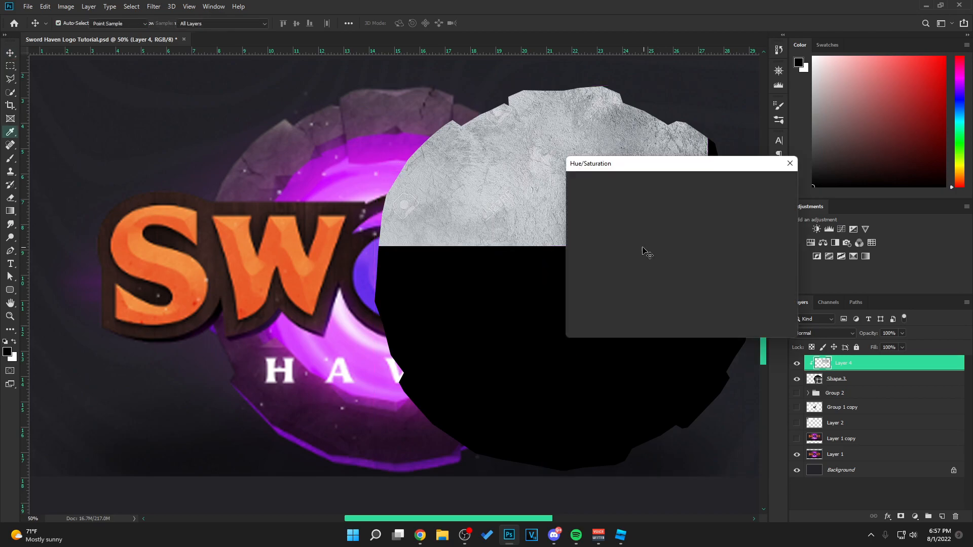
pyautogui.moveTo(659, 167); pyautogui.dragTo(760, 179)
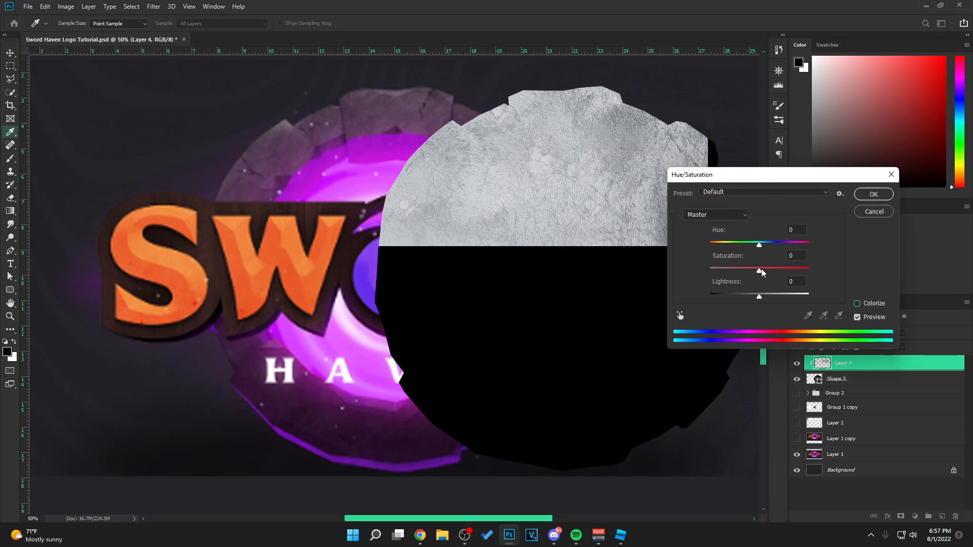
pyautogui.moveTo(780, 267); pyautogui.dragTo(772, 264)
pyautogui.click(857, 304)
pyautogui.moveTo(709, 245); pyautogui.dragTo(778, 247)
pyautogui.moveTo(758, 296); pyautogui.dragTo(714, 271)
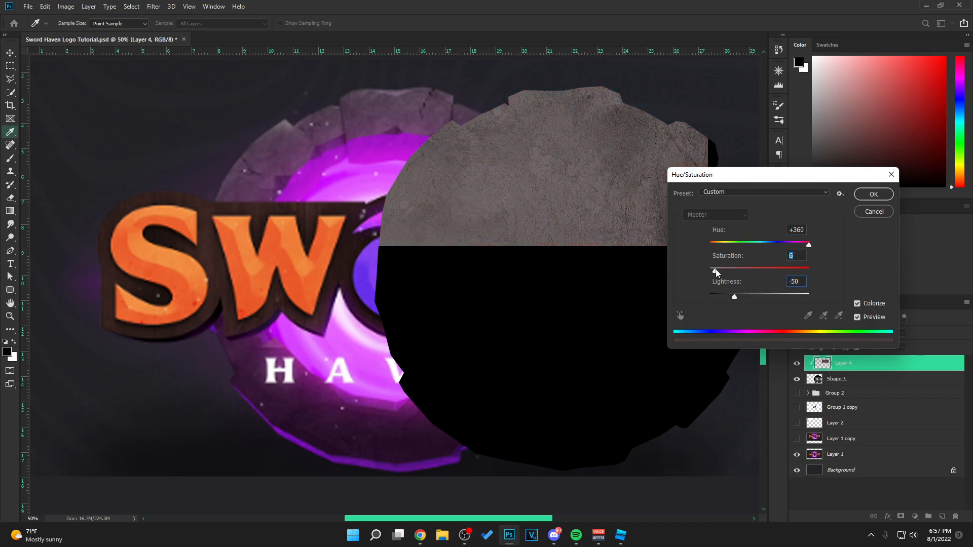
pyautogui.click(863, 198)
# Extend the stone texture with copies sideways and downward, soften the vertical seam with the Eraser, and merge the pieces.
pyautogui.moveTo(373, 193)
pyautogui.mouseDown()
pyautogui.moveTo(365, 186)
pyautogui.moveTo(716, 234)
pyautogui.moveTo(685, 234)
pyautogui.mouseUp()
pyautogui.press('e')
pyautogui.moveTo(654, 217)
pyautogui.mouseDown()
pyautogui.moveTo(658, 126)
pyautogui.moveTo(648, 231)
pyautogui.mouseUp()
pyautogui.press('v')
pyautogui.keyDown('shift'); pyautogui.click(881, 380); pyautogui.keyUp('shift')
pyautogui.hotkey('ctrl', 'z')
pyautogui.keyDown('shift'); pyautogui.click(872, 379); pyautogui.keyUp('shift')
pyautogui.moveTo(703, 139)
pyautogui.mouseDown()
pyautogui.moveTo(704, 299)
pyautogui.moveTo(704, 276)
pyautogui.mouseUp()
pyautogui.hotkey('ctrl', 'e')
# Erase the hard seams in the texture and fill the rest of the shape with further copies merged into one layer.
pyautogui.press('e')
pyautogui.moveTo(353, 214); pyautogui.dragTo(733, 219)
pyautogui.moveTo(659, 250)
pyautogui.mouseDown()
pyautogui.moveTo(660, 210)
pyautogui.moveTo(674, 202)
pyautogui.mouseUp()
pyautogui.press('v')
pyautogui.moveTo(653, 226); pyautogui.dragTo(651, 315)
pyautogui.moveTo(664, 294); pyautogui.dragTo(692, 354)
pyautogui.keyDown('shift'); pyautogui.click(871, 383); pyautogui.keyUp('shift')
pyautogui.hotkey('ctrl', 'z')
pyautogui.keyDown('shift'); pyautogui.click(872, 431); pyautogui.keyUp('shift')
pyautogui.hotkey('ctrl', 'e')
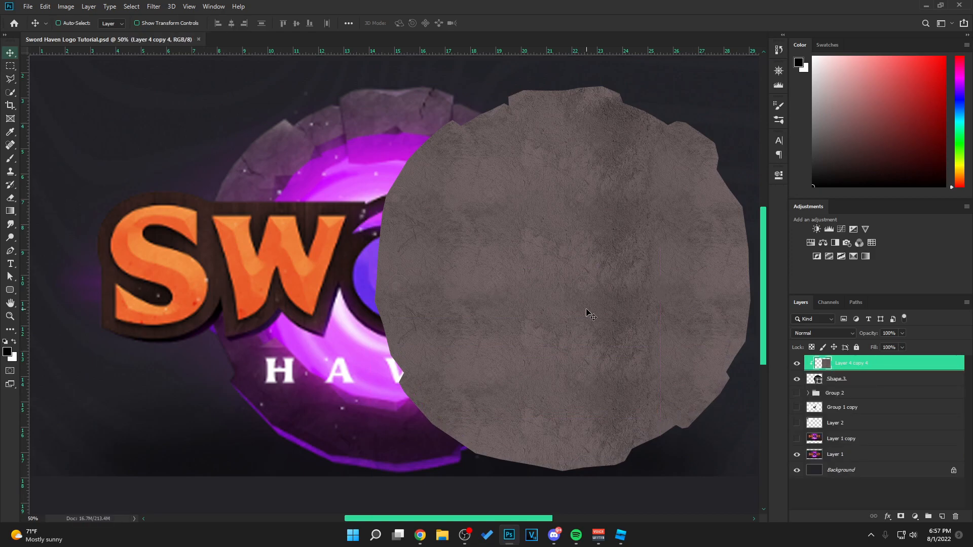
# Hide the textured stone shape and add an empty layer on top, with the Pen tool set to Path mode.
pyautogui.click(798, 380)
pyautogui.click(942, 516)
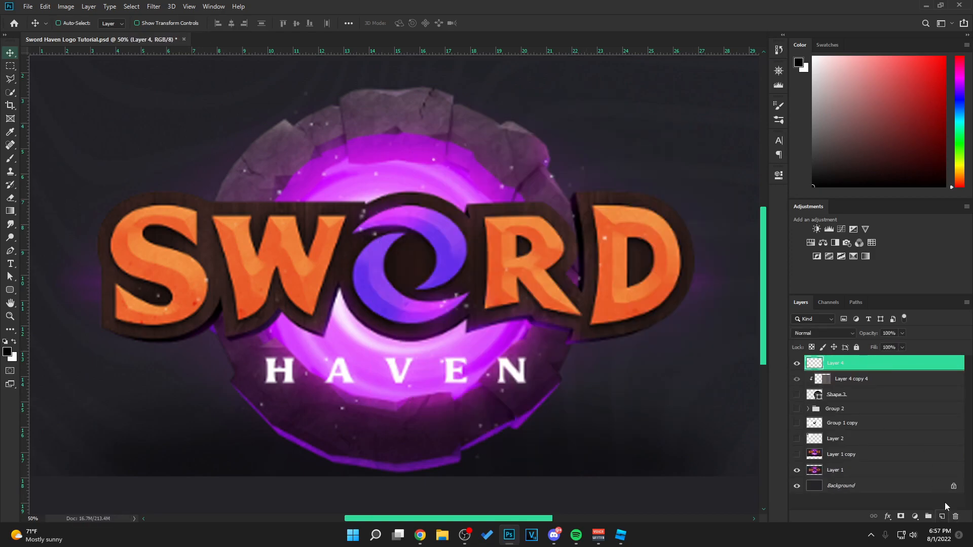
pyautogui.click(9, 252)
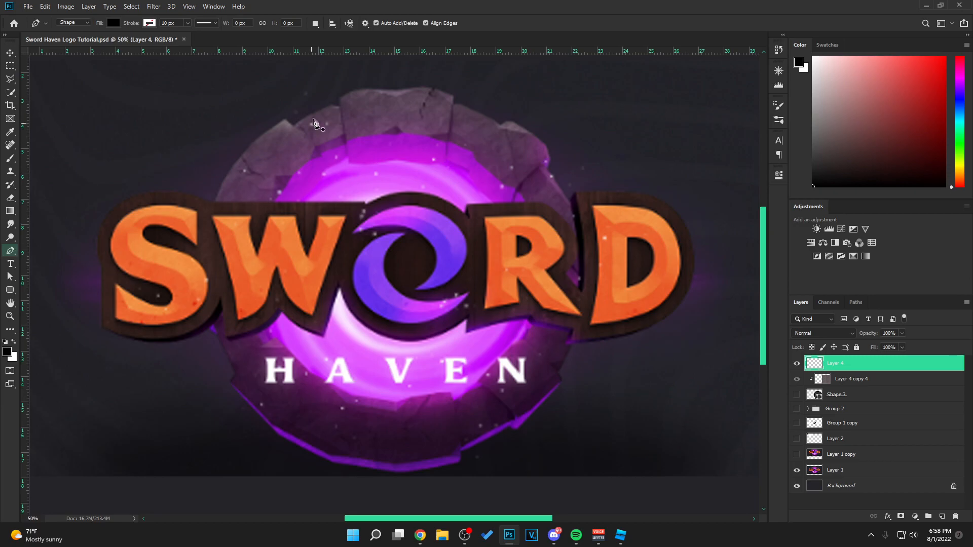
pyautogui.click(81, 23)
pyautogui.click(71, 39)
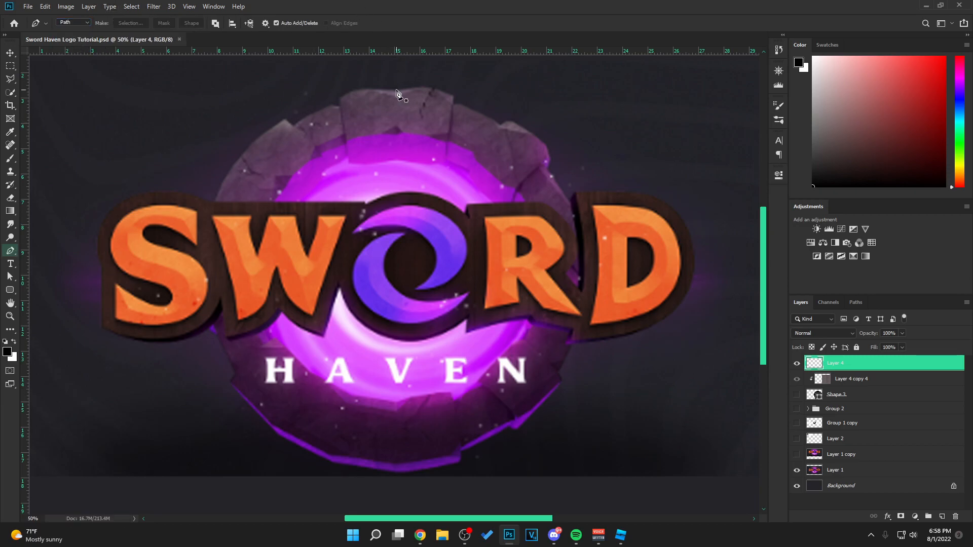
# Trace the jagged inner opening of the reference stone ring as a closed path.
pyautogui.click(321, 152)
pyautogui.click(347, 143)
pyautogui.click(540, 243)
pyautogui.click(537, 285)
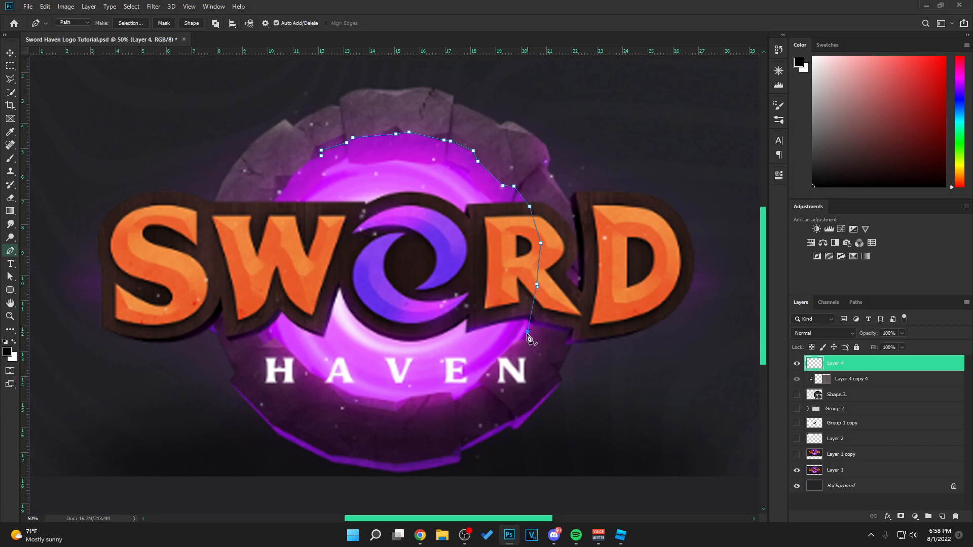
pyautogui.click(355, 403)
pyautogui.click(319, 376)
pyautogui.click(264, 324)
pyautogui.click(261, 261)
pyautogui.click(281, 178)
pyautogui.click(321, 157)
# Convert the traced path into a shape and place it over the middle of the redisplayed textured stone.
pyautogui.press('v')
pyautogui.click(10, 251)
pyautogui.click(186, 26)
pyautogui.press('v')
pyautogui.click(796, 395)
pyautogui.moveTo(429, 282); pyautogui.dragTo(591, 282)
# Group the texture with its stone shape, hide the original group, and merge a duplicate of it into one layer.
pyautogui.click(854, 394)
pyautogui.keyDown('shift'); pyautogui.click(860, 382); pyautogui.keyUp('shift')
pyautogui.hotkey('ctrl', 'g')
pyautogui.hotkey('ctrl', 'j')
pyautogui.click(796, 390)
pyautogui.hotkey('ctrl', 'e')
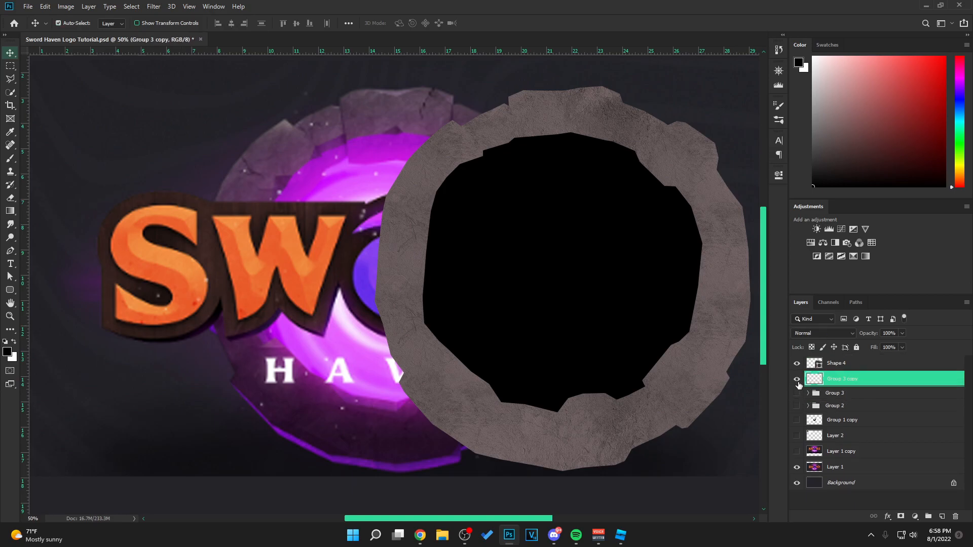
# Cut the Shape 4 area out of the merged stone layer, toggle Shape 4 to check the opening, and save.
pyautogui.click(797, 378)
pyautogui.click(796, 378)
pyautogui.keyDown('ctrl'); pyautogui.click(817, 363); pyautogui.keyUp('ctrl')
pyautogui.hotkey('ctrl', 'd')
pyautogui.click(797, 363)
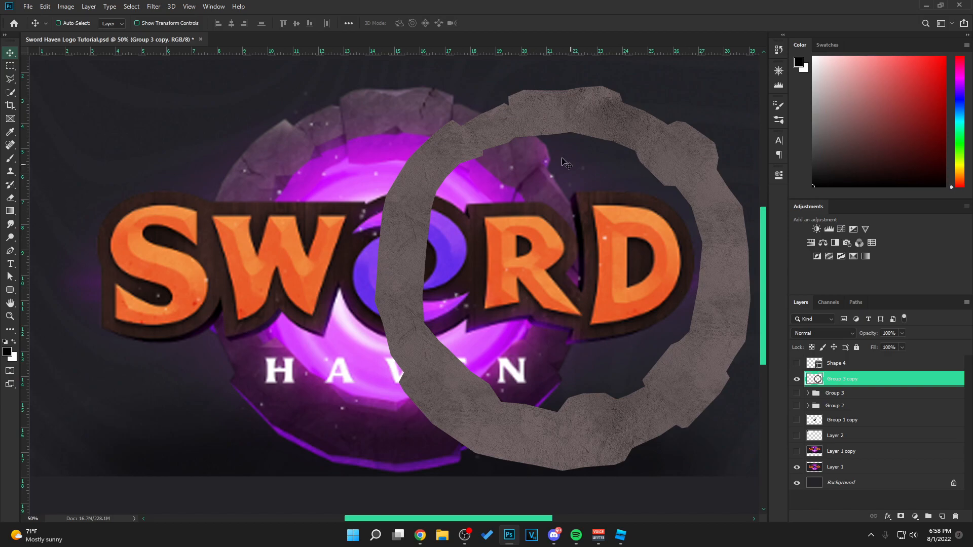
pyautogui.click(797, 364)
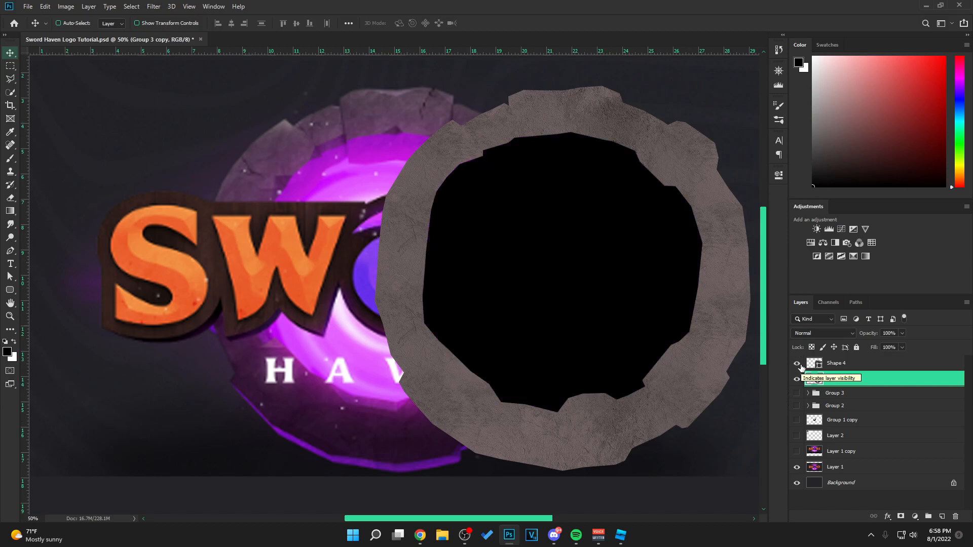
pyautogui.hotkey('ctrl', 's')
pyautogui.hotkey('ctrl', 'z')
pyautogui.hotkey('ctrl', 'shift', 'z')
# Move the stone ring layer above Shape 4, scale it down to 98.68%, and save the document.
pyautogui.moveTo(846, 380); pyautogui.dragTo(855, 365)
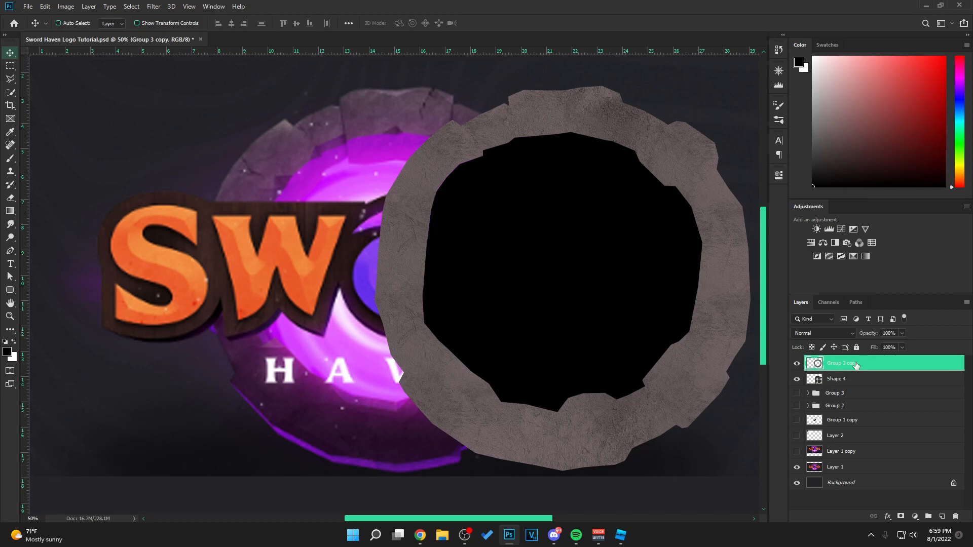
pyautogui.hotkey('ctrl', 't')
pyautogui.moveTo(749, 86); pyautogui.dragTo(746, 88)
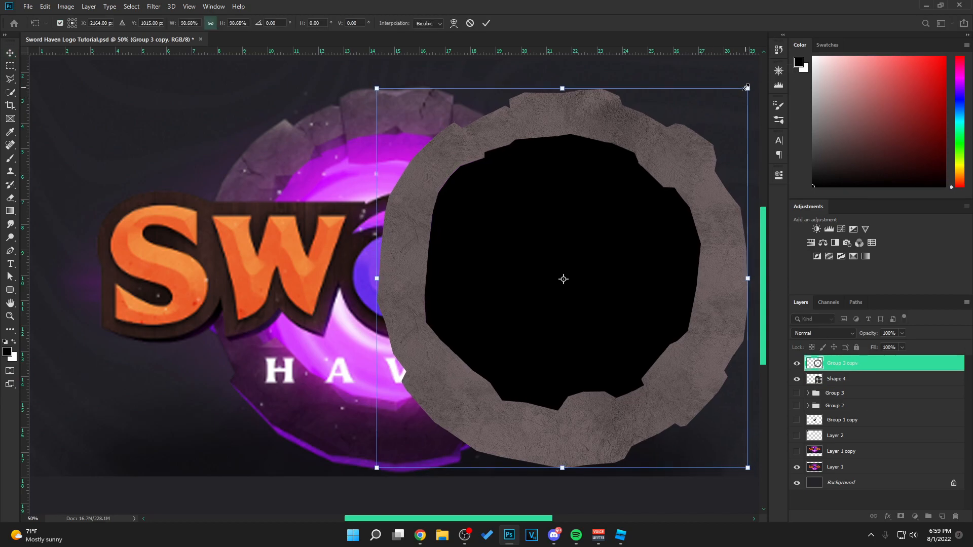
pyautogui.press('Return')
pyautogui.hotkey('ctrl', 's')
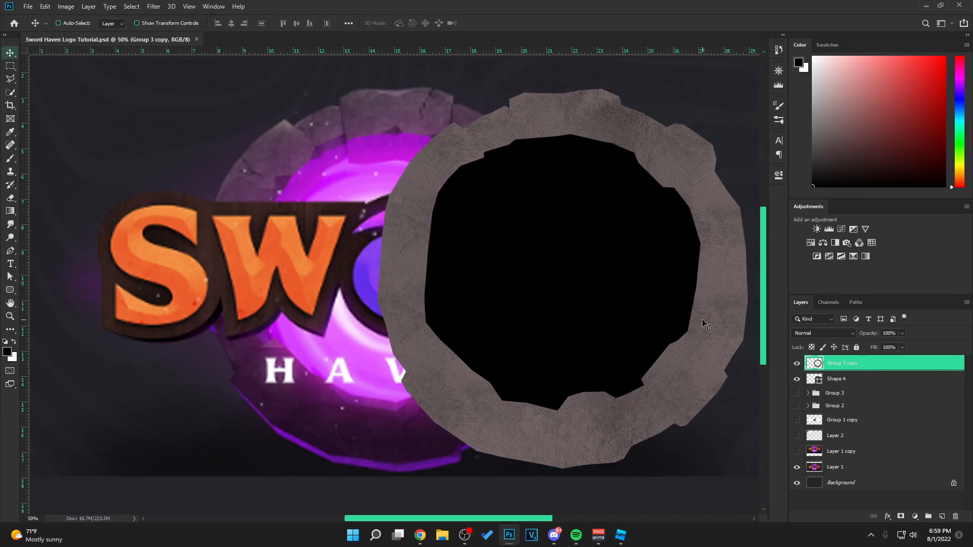
# Add a Bevel & Emboss effect to the stone ring, adjusting its depth and its highlight and shadow opacities.
pyautogui.rightClick(828, 362)
pyautogui.click(750, 110)
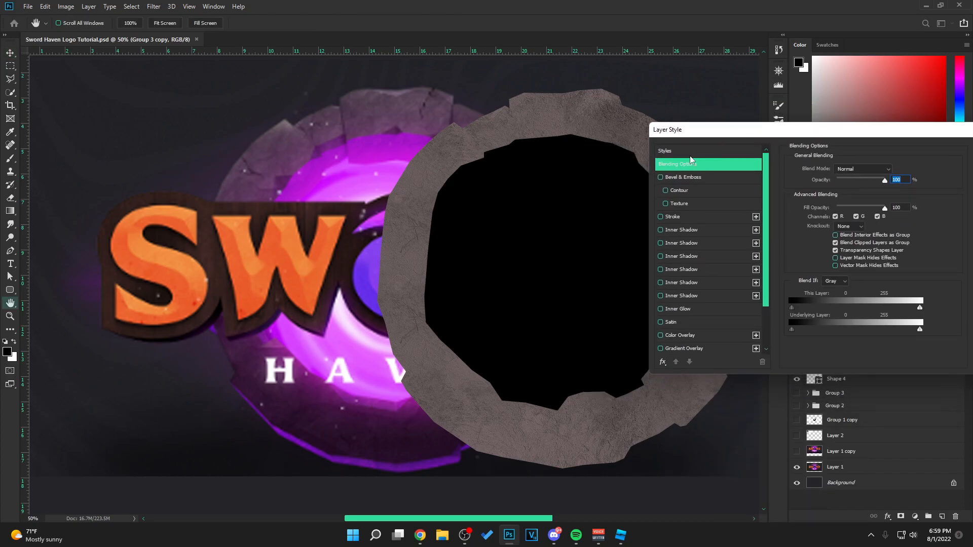
pyautogui.click(682, 177)
pyautogui.moveTo(844, 213); pyautogui.dragTo(866, 212)
pyautogui.moveTo(844, 315); pyautogui.dragTo(838, 315)
pyautogui.moveTo(849, 340); pyautogui.dragTo(839, 341)
# Add an Inner Shadow to the ring at a -128° angle, colored a saturated magenta-purple based on the reference's lower rim.
pyautogui.click(681, 229)
pyautogui.moveTo(832, 207); pyautogui.dragTo(828, 204)
pyautogui.click(852, 170)
pyautogui.click(850, 292)
pyautogui.click(895, 172)
pyautogui.click(354, 331)
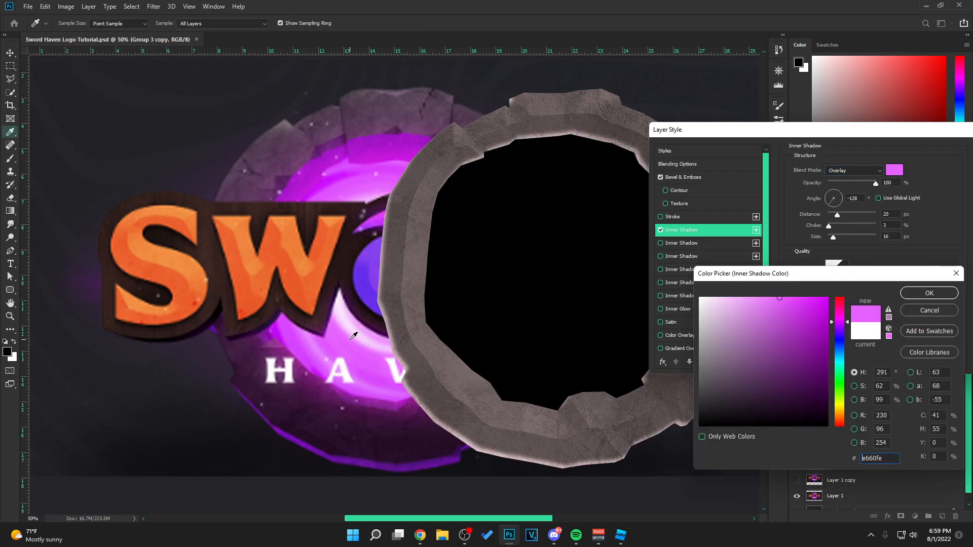
pyautogui.click(304, 445)
pyautogui.click(827, 298)
pyautogui.click(929, 293)
# Refine the ring's first Inner Shadow by changing its blend mode, distance, size and opacity.
pyautogui.click(854, 170)
pyautogui.click(859, 271)
pyautogui.moveTo(837, 215); pyautogui.dragTo(833, 215)
pyautogui.moveTo(831, 237); pyautogui.dragTo(833, 238)
pyautogui.moveTo(853, 182); pyautogui.dragTo(846, 181)
# Add a second Inner Shadow in Overlay mode with distance 0 px, choke 65% and size 204 px.
pyautogui.click(679, 243)
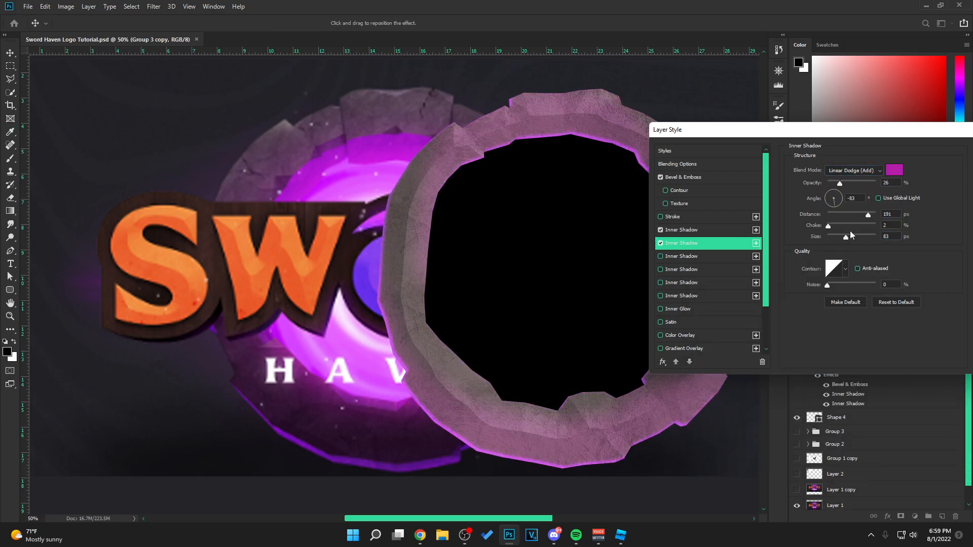
pyautogui.moveTo(828, 226); pyautogui.dragTo(857, 226)
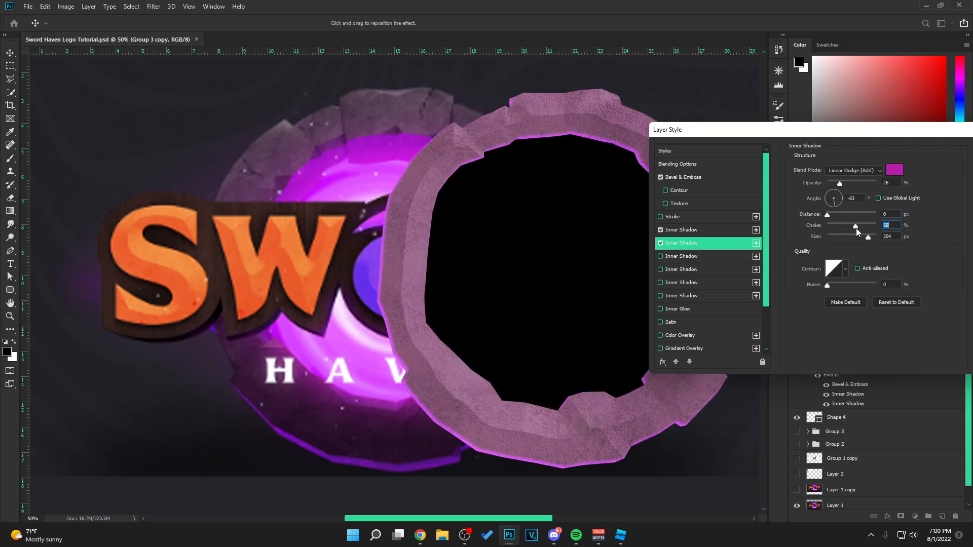
pyautogui.click(854, 170)
pyautogui.click(857, 295)
# Color the second Inner Shadow vivid purple, set its opacity to 18%, and apply the layer style to the ring.
pyautogui.click(895, 170)
pyautogui.click(358, 386)
pyautogui.click(841, 331)
pyautogui.click(818, 304)
pyautogui.click(842, 328)
pyautogui.press('Return')
pyautogui.moveTo(840, 183)
pyautogui.mouseDown()
pyautogui.moveTo(904, 184)
pyautogui.moveTo(841, 195)
pyautogui.mouseUp()
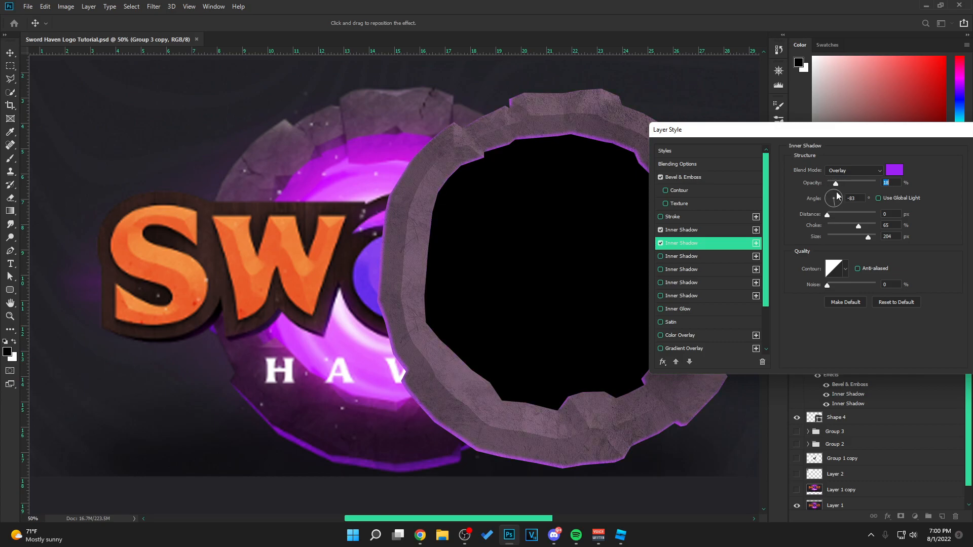
pyautogui.moveTo(879, 135); pyautogui.dragTo(707, 142)
pyautogui.click(845, 155)
pyautogui.click(952, 366)
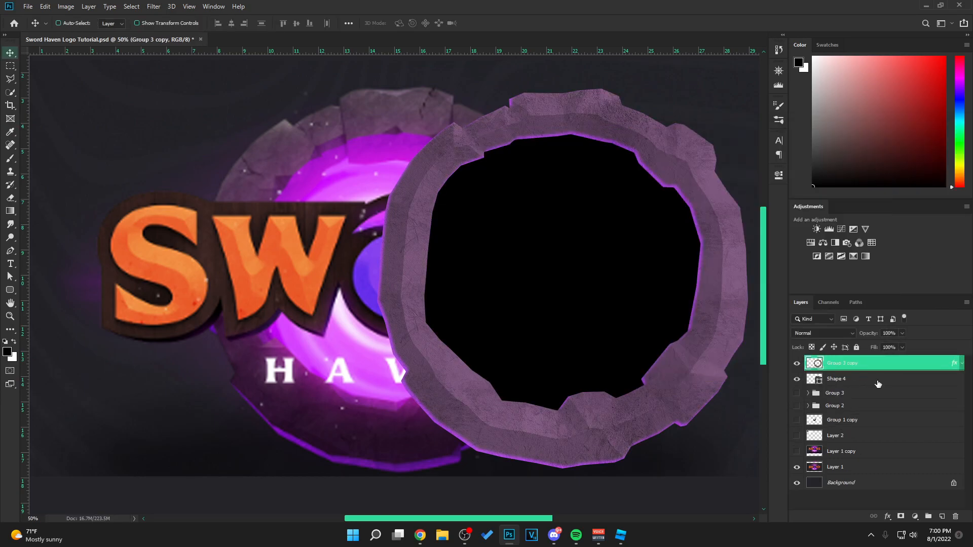
# Duplicate Shape 4, hide the original, and fill the copy with the magenta sampled from the top of the reference portal.
pyautogui.click(865, 383)
pyautogui.hotkey('ctrl', 'j')
pyautogui.doubleClick(813, 378)
pyautogui.click(374, 143)
pyautogui.click(929, 293)
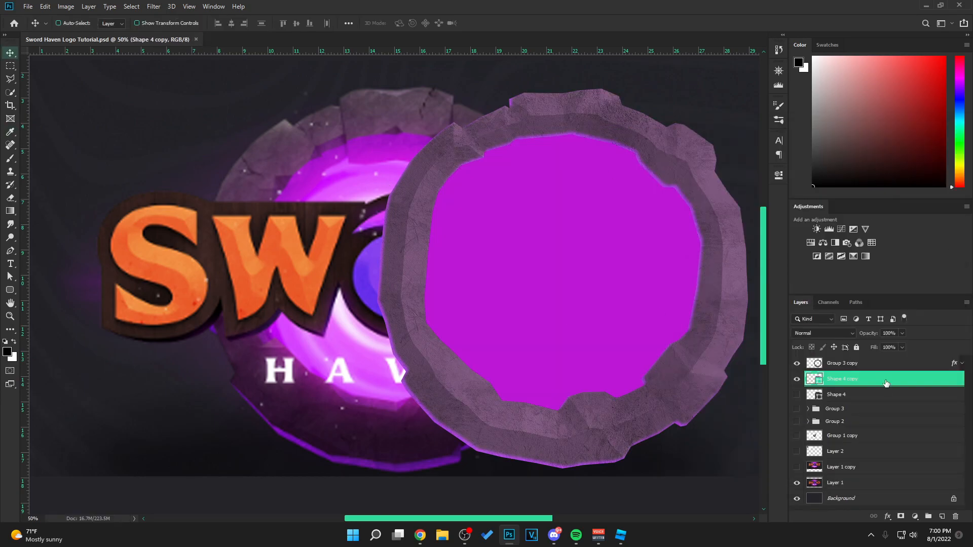
# Add an Inner Shadow to the magenta Shape 4 copy portal fill and set the shadow color to white.
pyautogui.rightClick(886, 382)
pyautogui.click(768, 108)
pyautogui.moveTo(560, 140); pyautogui.dragTo(683, 113)
pyautogui.click(663, 210)
pyautogui.click(849, 151)
pyautogui.moveTo(714, 309); pyautogui.dragTo(675, 293)
pyautogui.click(930, 293)
# Set the portal's Inner Shadow to Linear Dodge (Add) at 60% opacity, with distance 0 px, choke 27% and size 250 px.
pyautogui.moveTo(804, 164); pyautogui.dragTo(831, 164)
pyautogui.click(817, 153)
pyautogui.click(795, 160)
pyautogui.moveTo(785, 218); pyautogui.dragTo(833, 220)
pyautogui.moveTo(785, 207); pyautogui.dragTo(795, 207)
pyautogui.click(823, 153)
pyautogui.click(807, 274)
pyautogui.click(816, 152)
pyautogui.click(809, 253)
pyautogui.moveTo(810, 165); pyautogui.dragTo(805, 166)
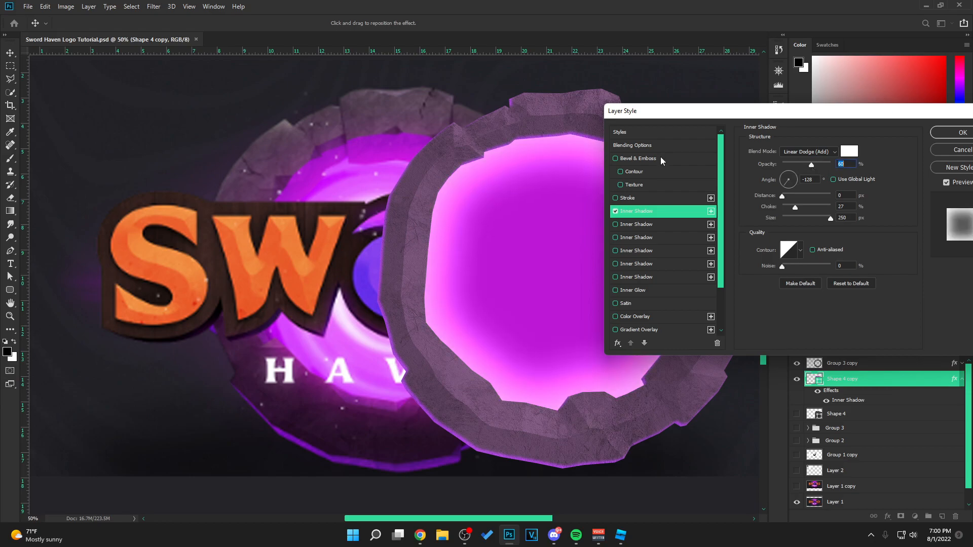
# Add a Bevel & Emboss to the portal with a multi-peaked gloss contour, size 250 px, soften 16 px, angle 109° and altitude 37°.
pyautogui.click(638, 158)
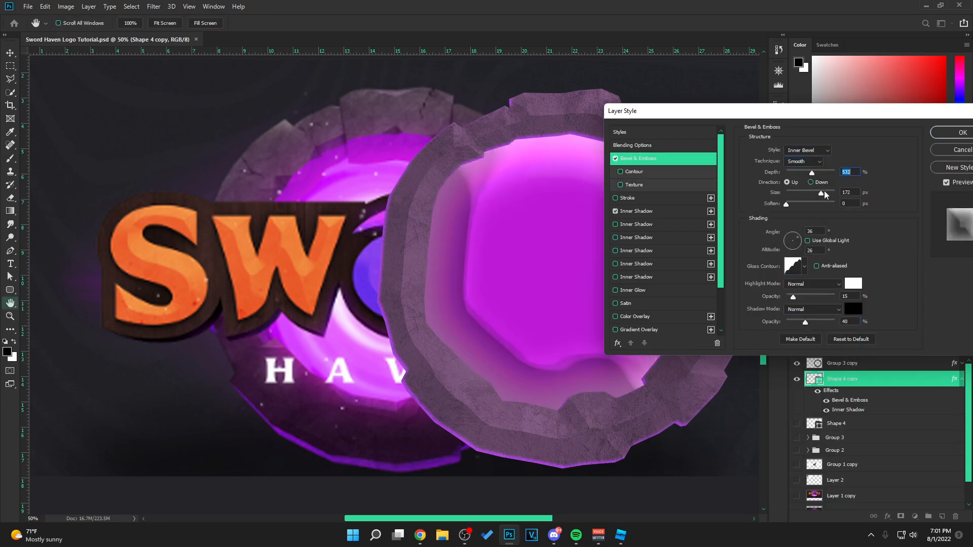
pyautogui.moveTo(793, 296); pyautogui.dragTo(812, 293)
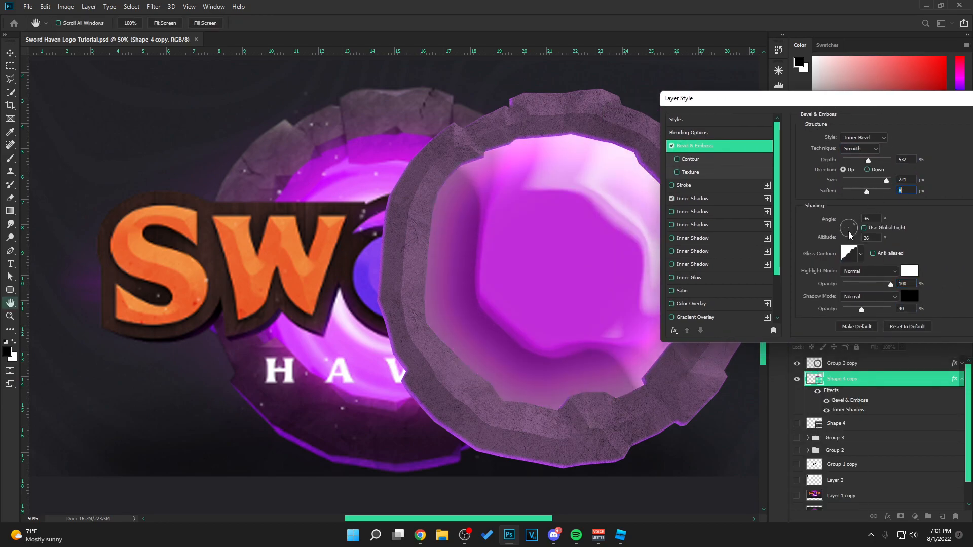
pyautogui.moveTo(851, 236); pyautogui.dragTo(847, 224)
pyautogui.click(860, 253)
pyautogui.click(832, 293)
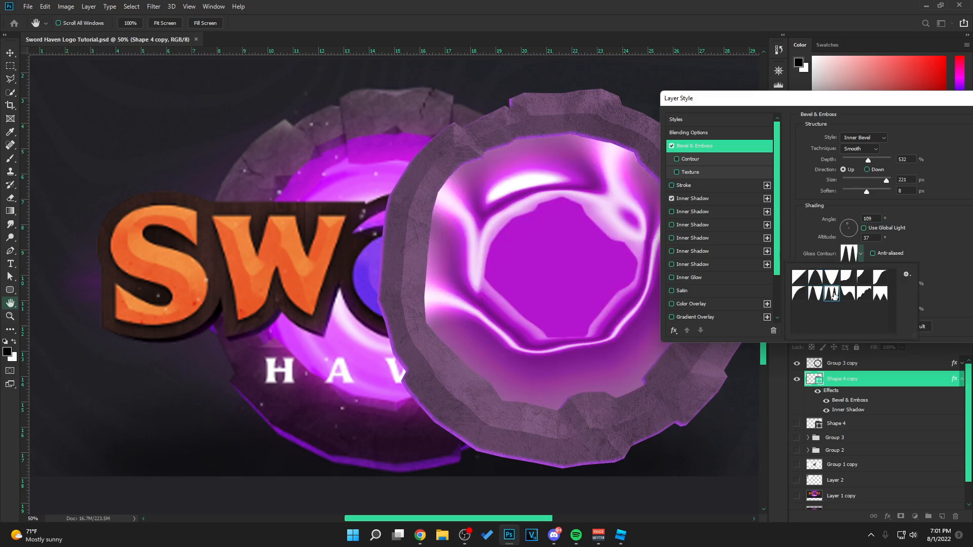
pyautogui.click(876, 185)
pyautogui.moveTo(867, 192); pyautogui.dragTo(892, 191)
pyautogui.moveTo(886, 180)
pyautogui.mouseDown()
pyautogui.moveTo(860, 181)
pyautogui.moveTo(898, 180)
pyautogui.mouseUp()
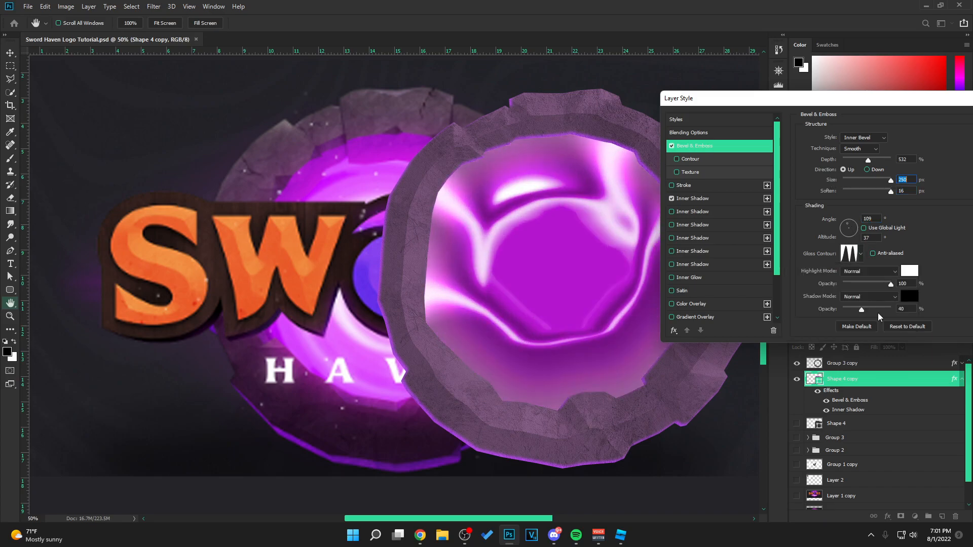
# Set the bevel's highlight opacity to 30%, shadow opacity to 20%, angle to -132° and altitude to 48°, apply the style and save.
pyautogui.moveTo(861, 309); pyautogui.dragTo(852, 309)
pyautogui.moveTo(891, 283); pyautogui.dragTo(871, 284)
pyautogui.moveTo(848, 231); pyautogui.dragTo(849, 236)
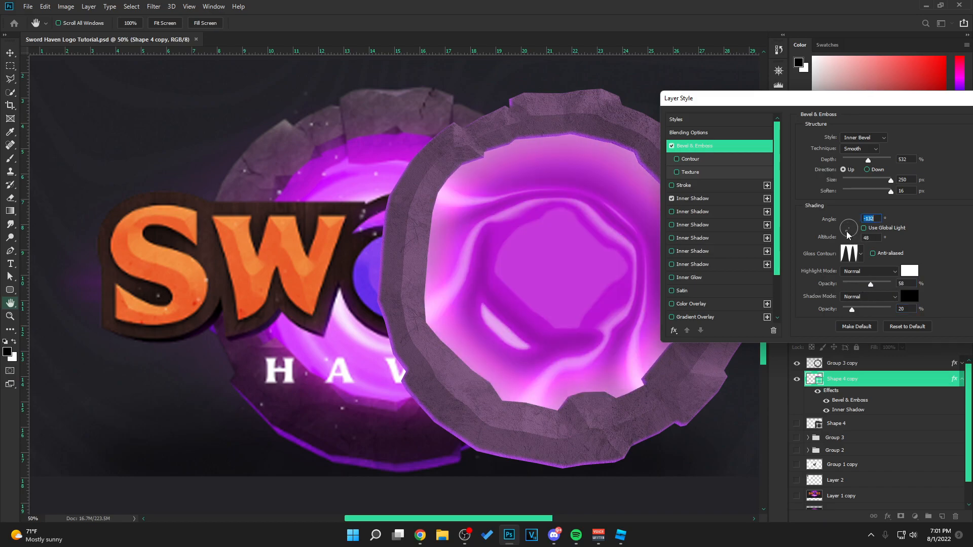
pyautogui.moveTo(871, 284)
pyautogui.mouseDown()
pyautogui.moveTo(848, 286)
pyautogui.moveTo(856, 287)
pyautogui.mouseUp()
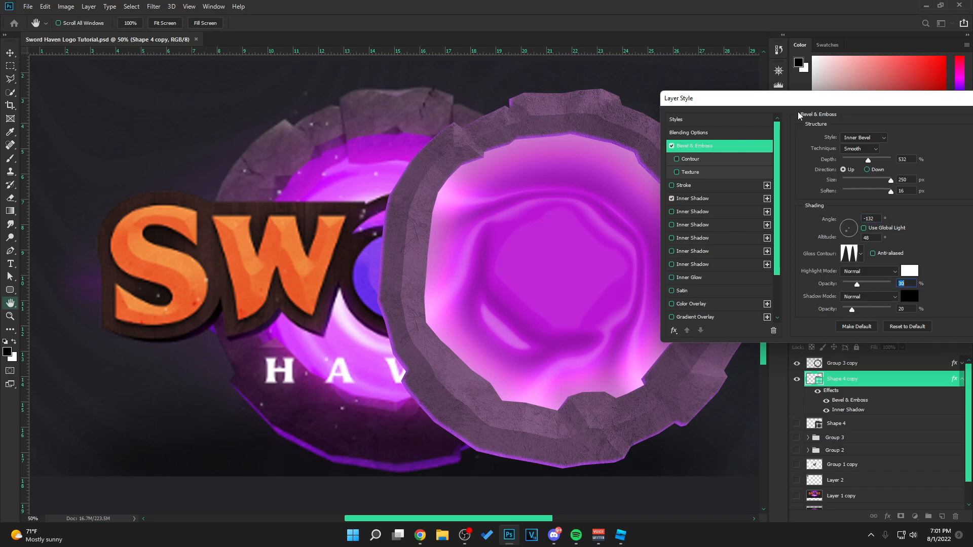
pyautogui.moveTo(793, 100); pyautogui.dragTo(562, 117)
pyautogui.click(798, 138)
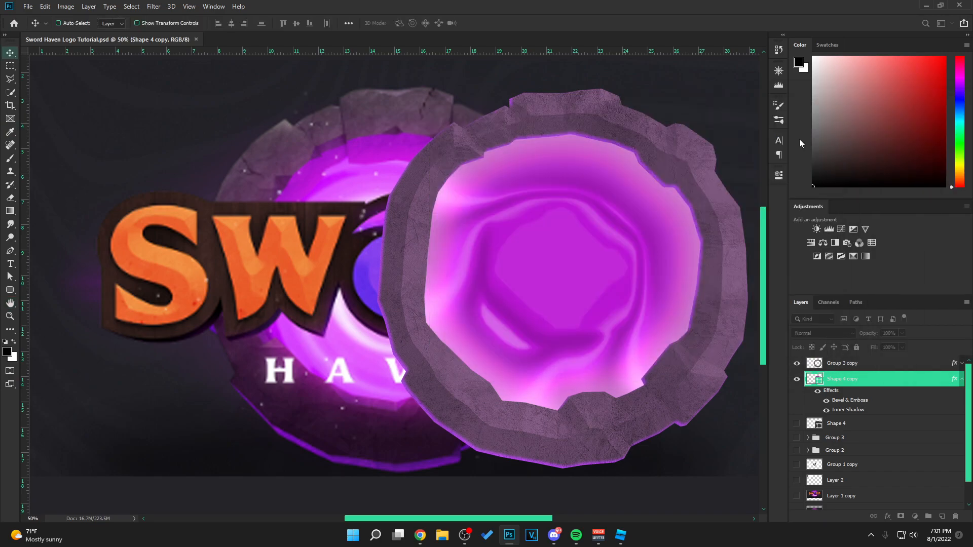
pyautogui.hotkey('ctrl', 's')
# Duplicate the styled portal layer above the stone ring and rasterize the copy's layer style.
pyautogui.click(960, 380)
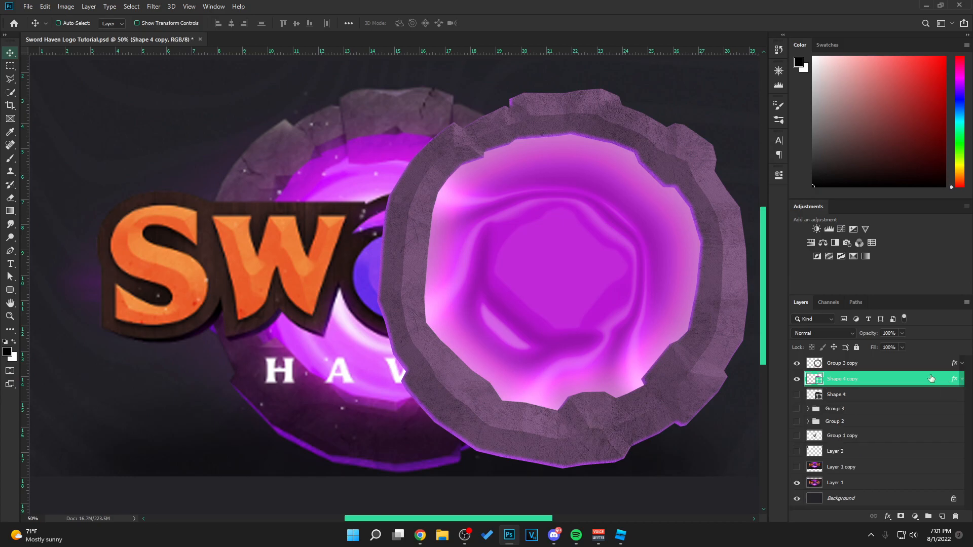
pyautogui.moveTo(846, 380); pyautogui.dragTo(861, 361)
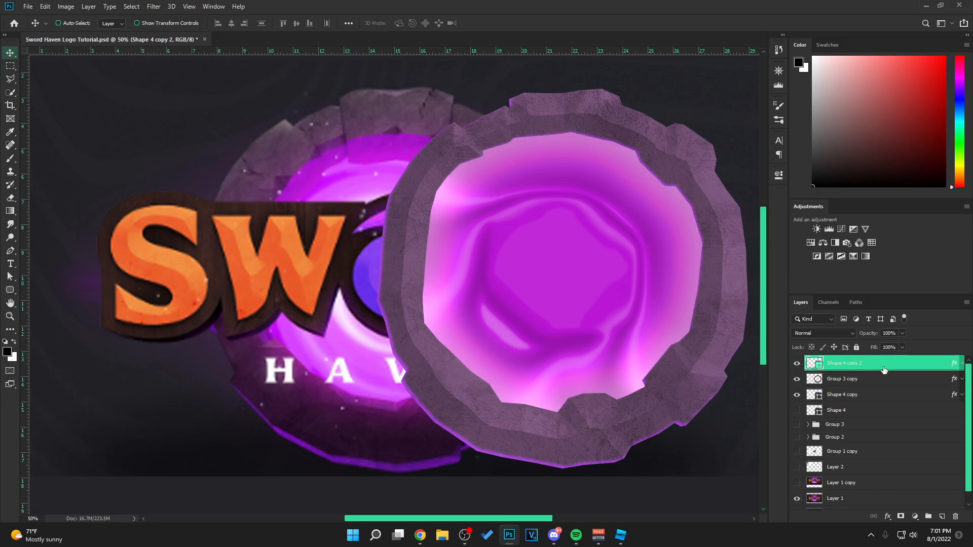
pyautogui.rightClick(903, 364)
pyautogui.click(790, 256)
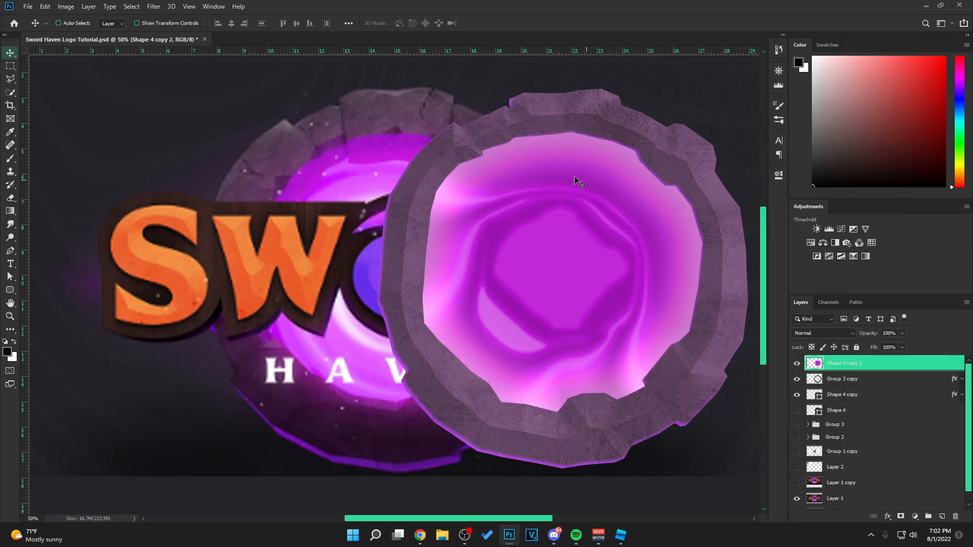
# Apply a Gaussian Blur to the rasterized portal copy and try the Overlay blend mode on it.
pyautogui.click(153, 6)
pyautogui.moveTo(232, 124)
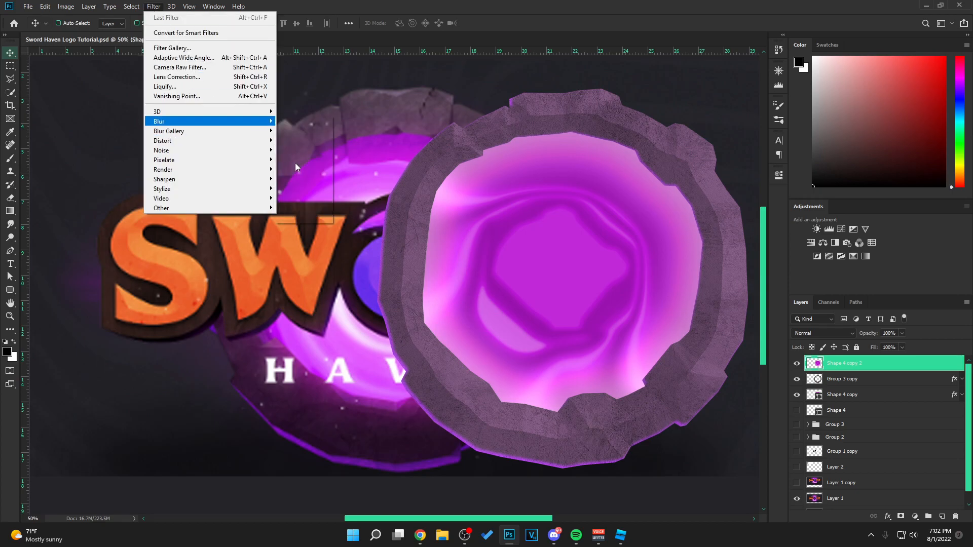
pyautogui.click(298, 165)
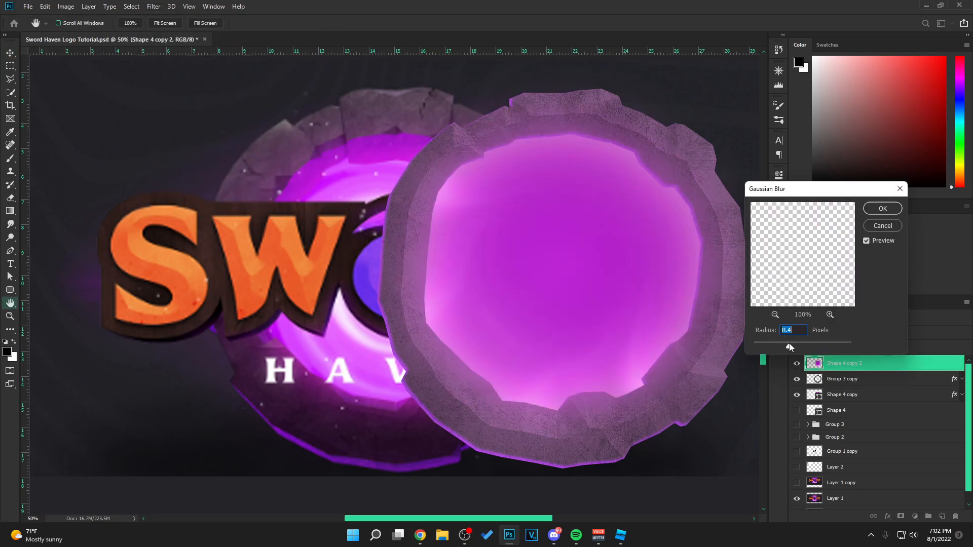
pyautogui.moveTo(789, 347); pyautogui.dragTo(809, 346)
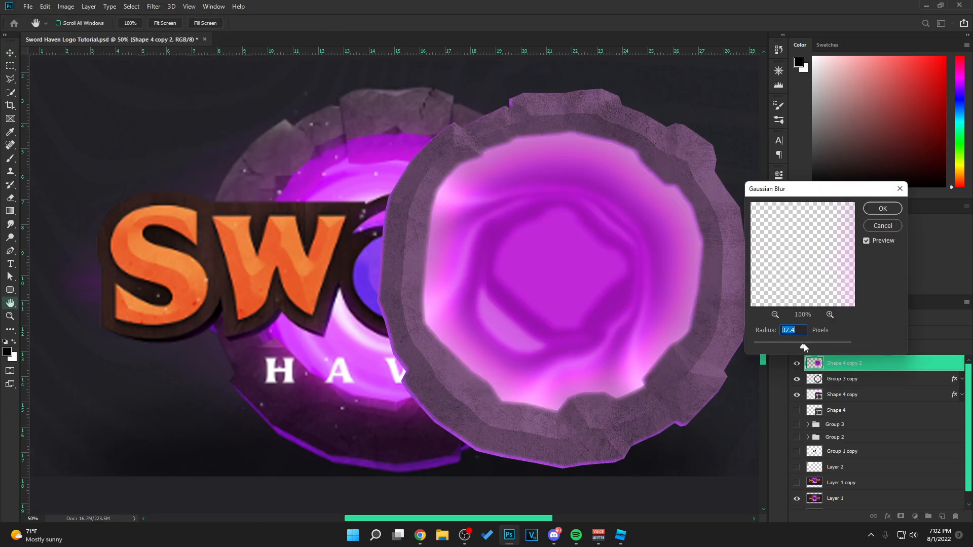
pyautogui.click(881, 209)
pyautogui.click(843, 335)
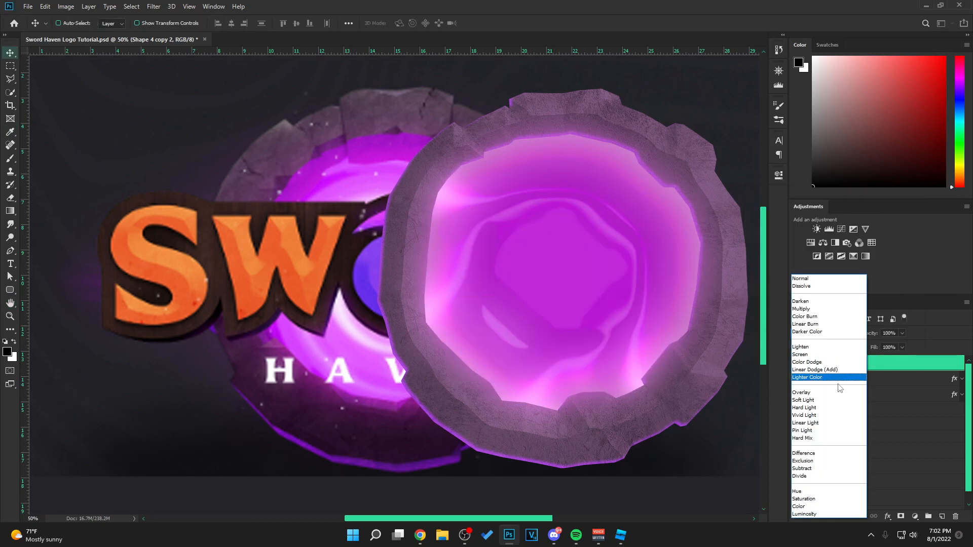
pyautogui.click(837, 392)
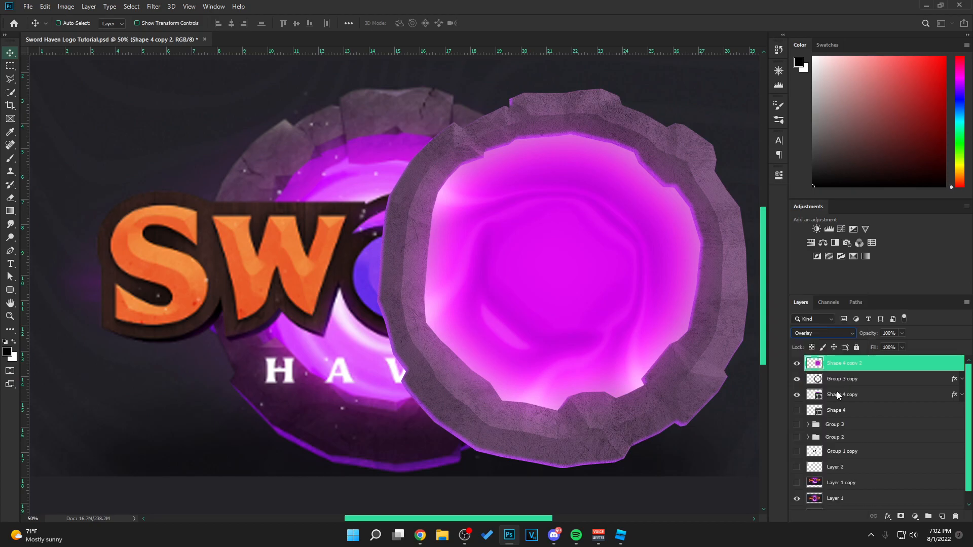
pyautogui.click(841, 337)
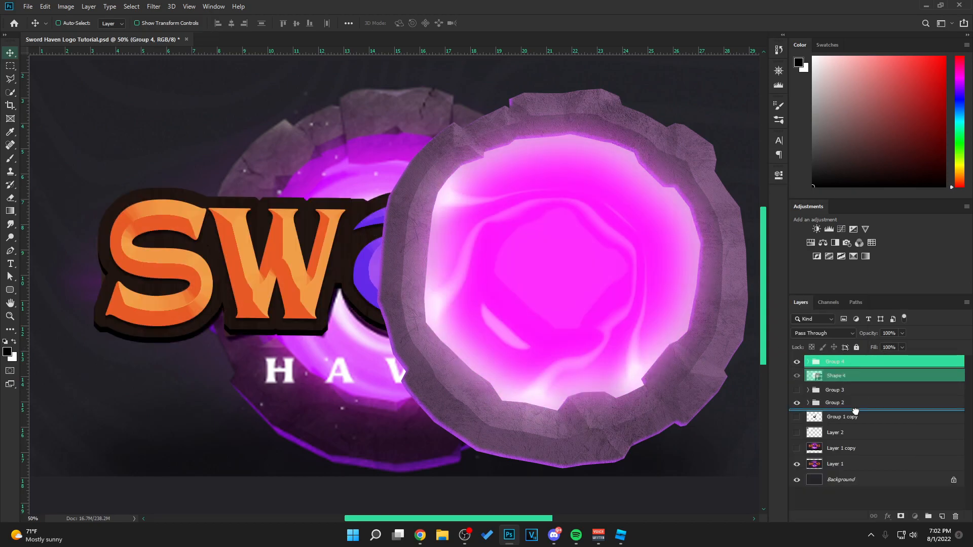
# Place Group 4 beneath Group 2, move the ring and portal behind the center of the SWORD lettering, and hide the reference Layer 1.
pyautogui.moveTo(856, 411); pyautogui.dragTo(855, 410)
pyautogui.moveTo(681, 300); pyautogui.dragTo(512, 300)
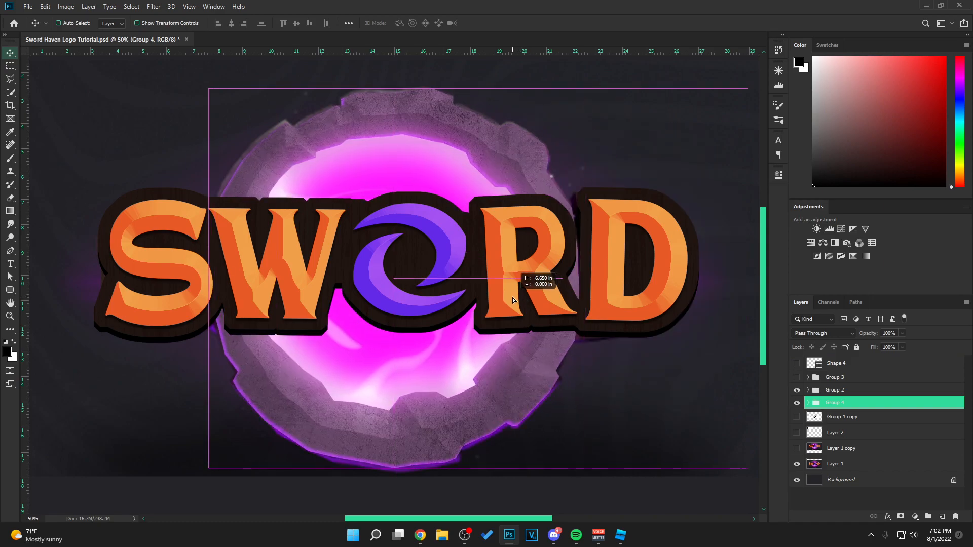
pyautogui.click(796, 464)
pyautogui.press('ctrl')
pyautogui.hotkey('ctrl', '-')
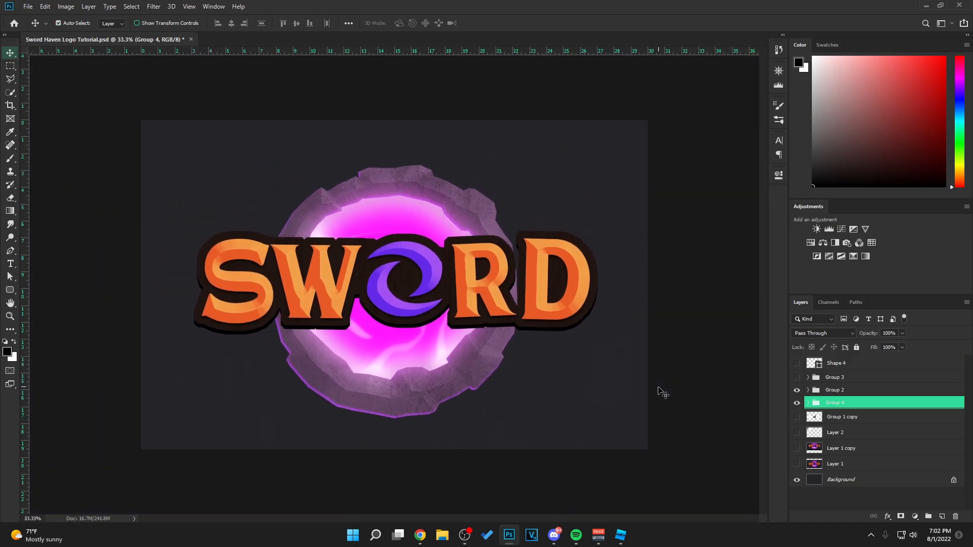
# Group the lettering with the portal, duplicate the group, merge the copy and place it at the top of the layer stack.
pyautogui.keyDown('ctrl'); pyautogui.click(844, 390); pyautogui.keyUp('ctrl')
pyautogui.hotkey('ctrl', 'g')
pyautogui.hotkey('ctrl', 'j')
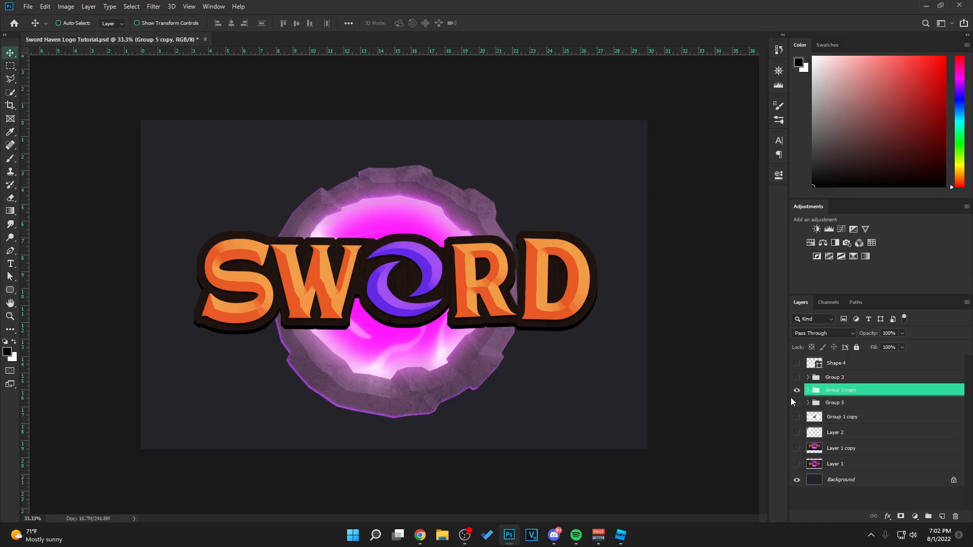
pyautogui.hotkey('ctrl', 'e')
pyautogui.moveTo(832, 391); pyautogui.dragTo(832, 360)
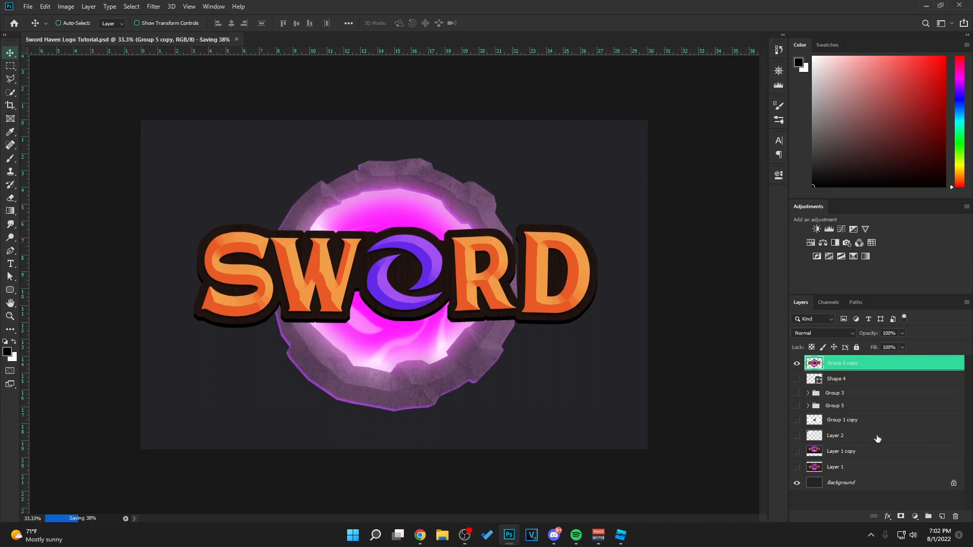
# Add a Color Lookup adjustment layer clipped to the merged logo.
pyautogui.click(915, 516)
pyautogui.click(910, 462)
pyautogui.rightClick(871, 363)
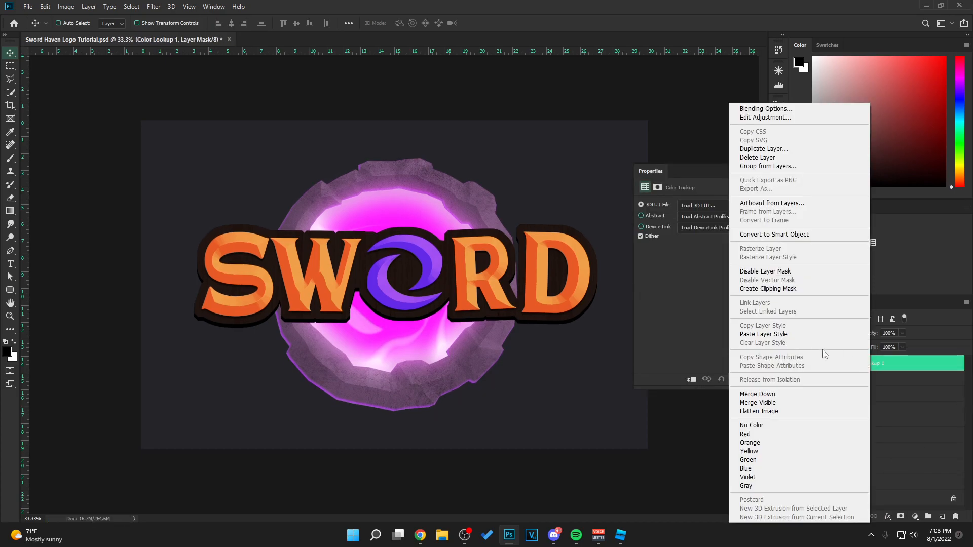
pyautogui.click(798, 289)
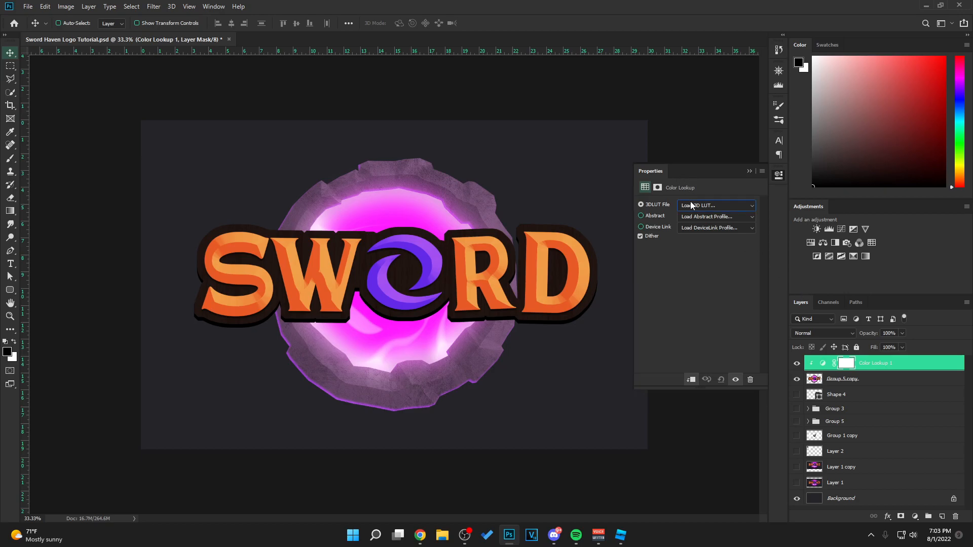
# Try 3D LUT presets such as Bleach Bypass.look on the Color Lookup and change the adjustment's opacity.
pyautogui.scroll(-3, 686, 201)
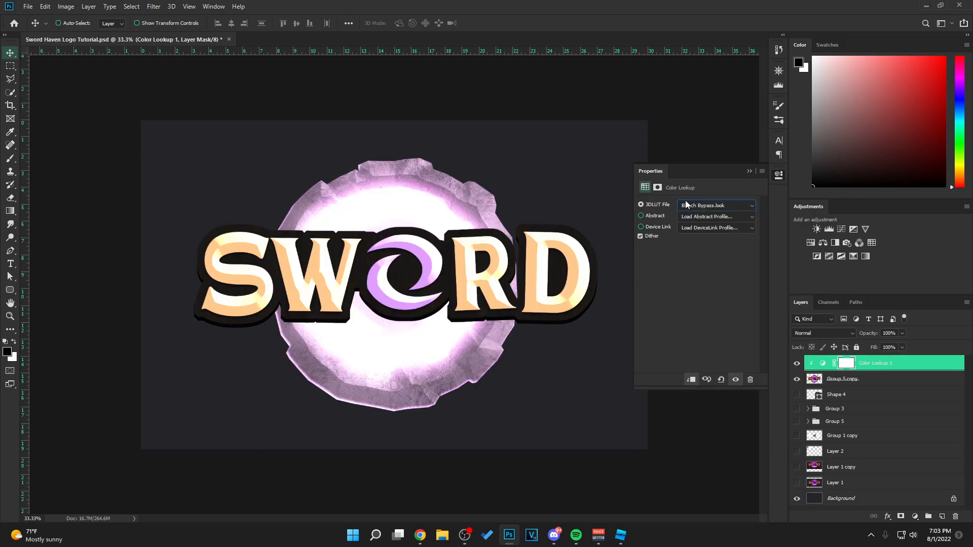
pyautogui.scroll(1, 686, 201)
pyautogui.press('7')
pyautogui.press('3')
# Stack duplicated Color Lookup layers with different 3D LUTs, ending with Soft_Warming.look in Soft Light at 14% opacity.
pyautogui.hotkey('ctrl', 'j')
pyautogui.press('0')
pyautogui.scroll(-5, 740, 209)
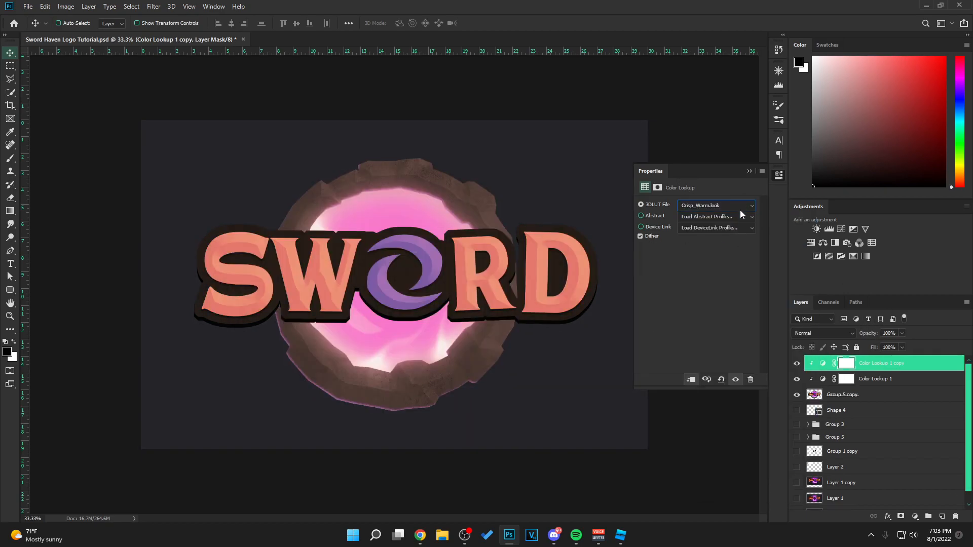
pyautogui.scroll(-4, 740, 211)
pyautogui.moveTo(868, 333); pyautogui.dragTo(695, 337)
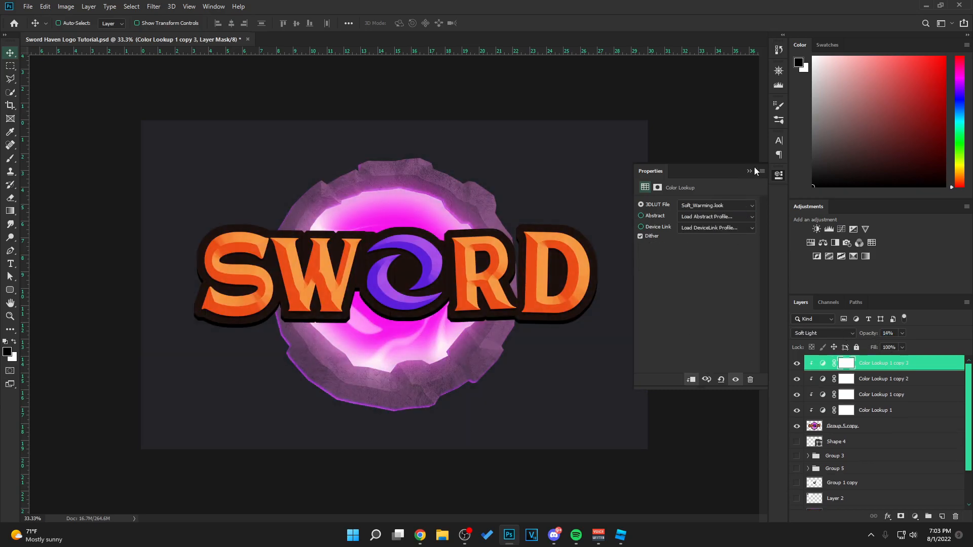
pyautogui.click(754, 170)
# Group the Color Lookup layers with the merged logo, duplicate the group and merge the copy.
pyautogui.keyDown('shift'); pyautogui.click(841, 425); pyautogui.keyUp('shift')
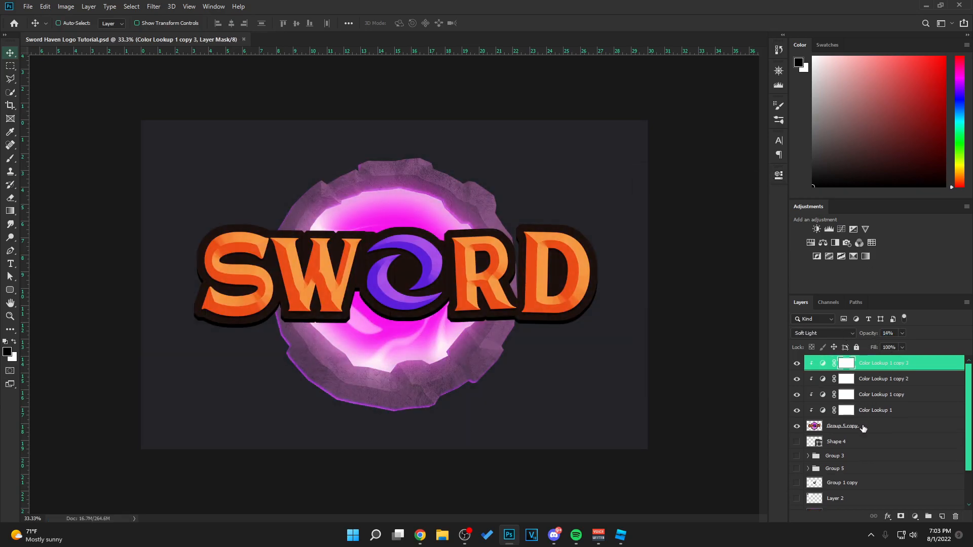
pyautogui.hotkey('ctrl', 'g')
pyautogui.hotkey('ctrl', 'j')
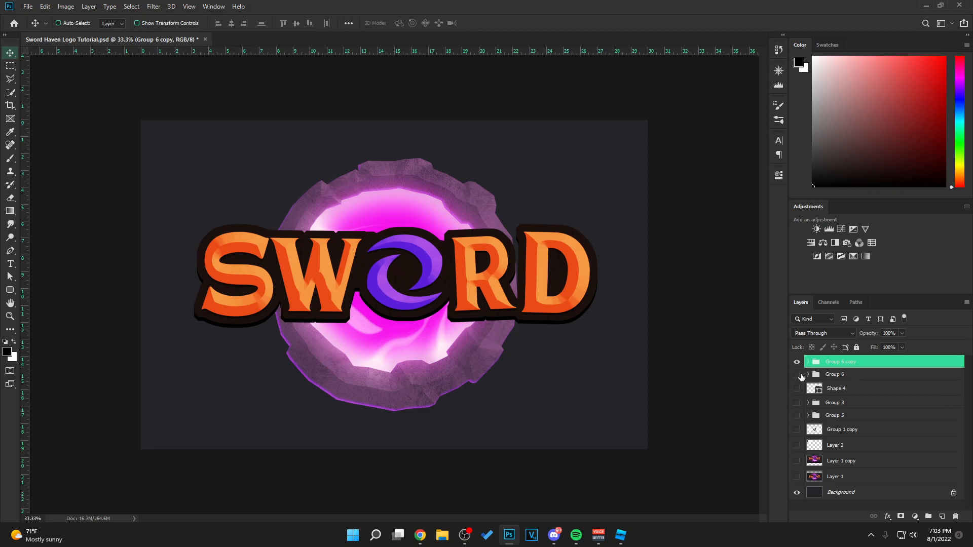
pyautogui.hotkey('ctrl', 'e')
# Duplicate the merged logo and use the Camera Raw Filter to set texture +28 and clarity +100 and adjust the color intensity.
pyautogui.hotkey('ctrl', 'j')
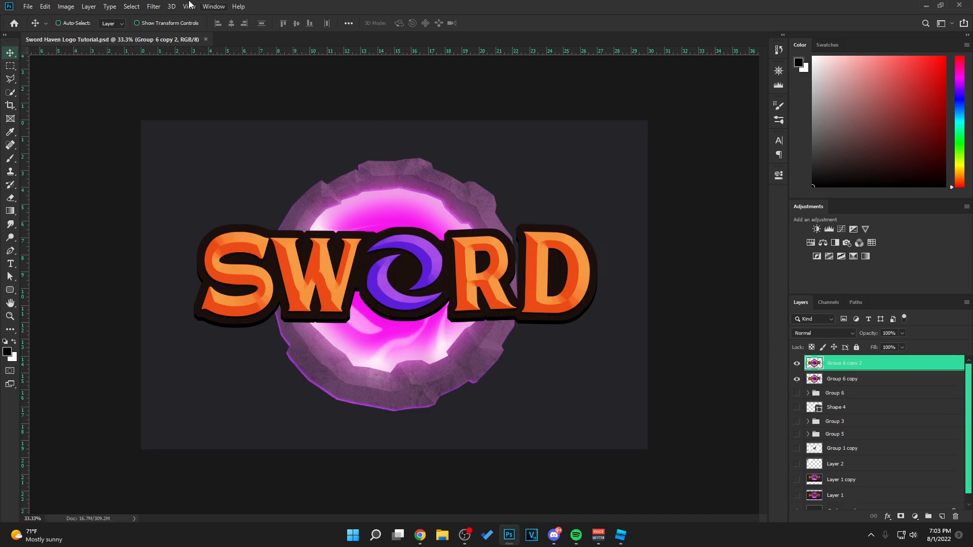
pyautogui.click(154, 7)
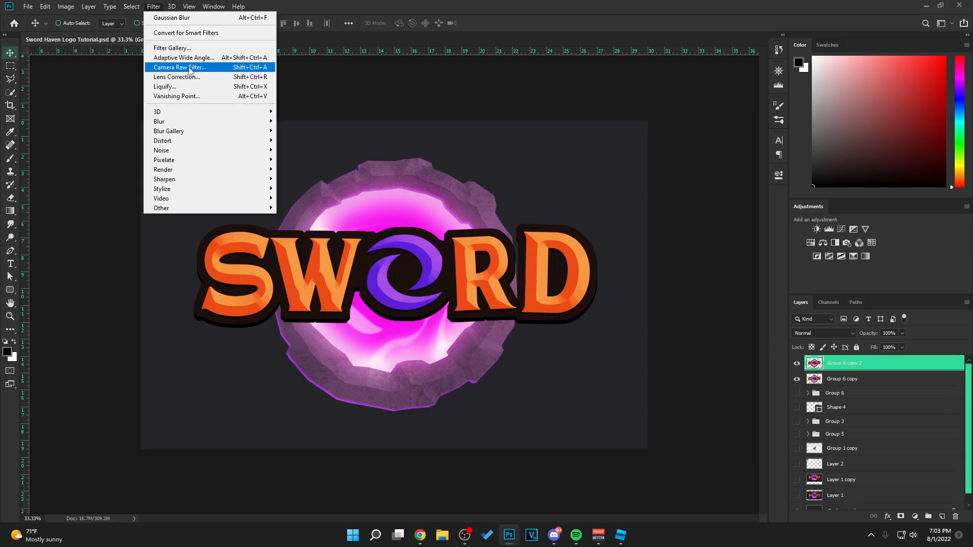
pyautogui.click(190, 68)
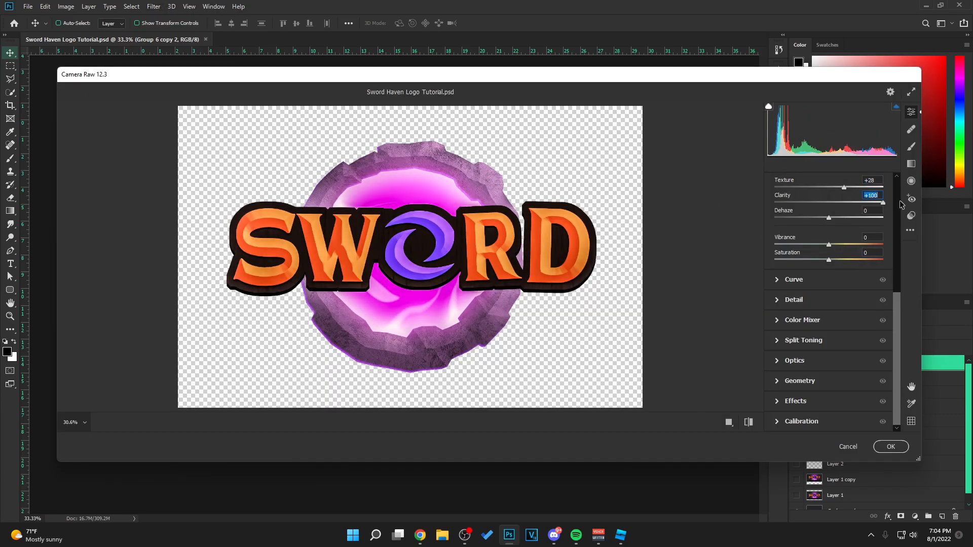
pyautogui.moveTo(902, 205); pyautogui.dragTo(836, 245)
pyautogui.moveTo(828, 260)
pyautogui.mouseDown()
pyautogui.moveTo(840, 262)
pyautogui.moveTo(827, 261)
pyautogui.mouseUp()
# Fine-tune the logo's tonal and detail settings in the Camera Raw Filter and apply it.
pyautogui.moveTo(897, 304); pyautogui.dragTo(898, 217)
pyautogui.moveTo(828, 252); pyautogui.dragTo(850, 283)
pyautogui.moveTo(829, 297); pyautogui.dragTo(829, 328)
pyautogui.moveTo(895, 318); pyautogui.dragTo(895, 361)
pyautogui.click(794, 384)
pyautogui.moveTo(775, 306)
pyautogui.mouseDown()
pyautogui.moveTo(907, 316)
pyautogui.moveTo(788, 308)
pyautogui.mouseUp()
pyautogui.moveTo(775, 287); pyautogui.dragTo(804, 287)
pyautogui.click(890, 447)
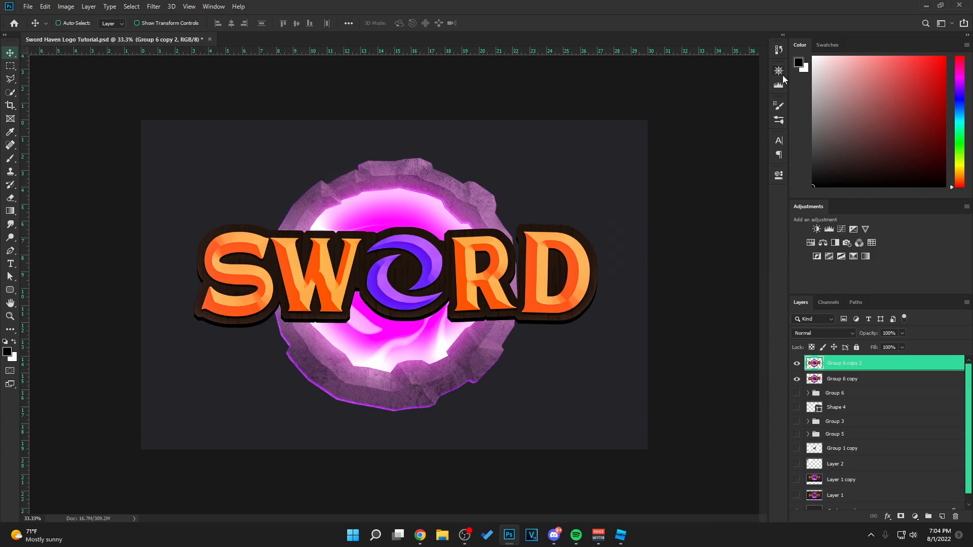
# Create a new empty layer clipped to the Camera Raw-filtered logo.
pyautogui.click(779, 71)
pyautogui.click(779, 71)
pyautogui.click(942, 520)
pyautogui.rightClick(854, 363)
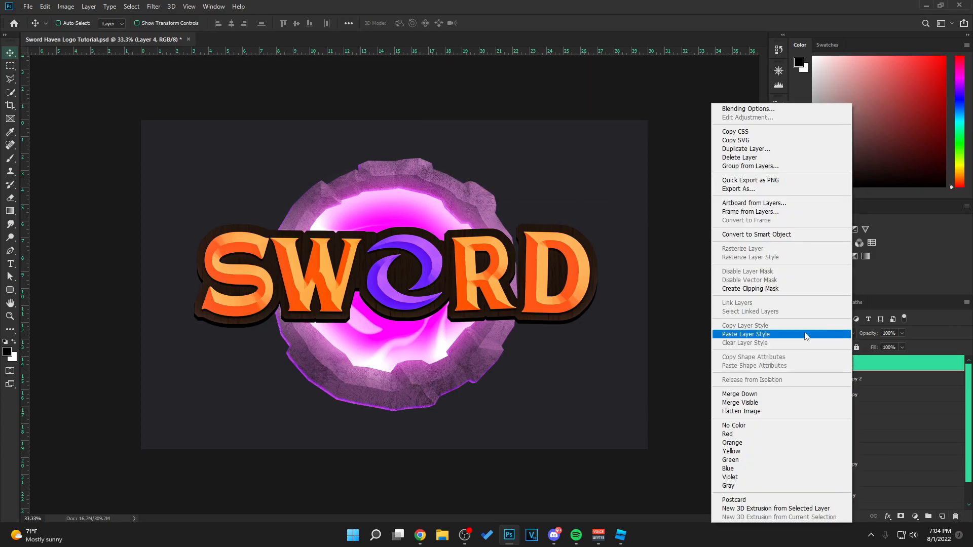
pyautogui.click(760, 289)
# Sample bright magenta from the portal and paint it with an enlarged soft brush over the swirl-shaped O.
pyautogui.press('b')
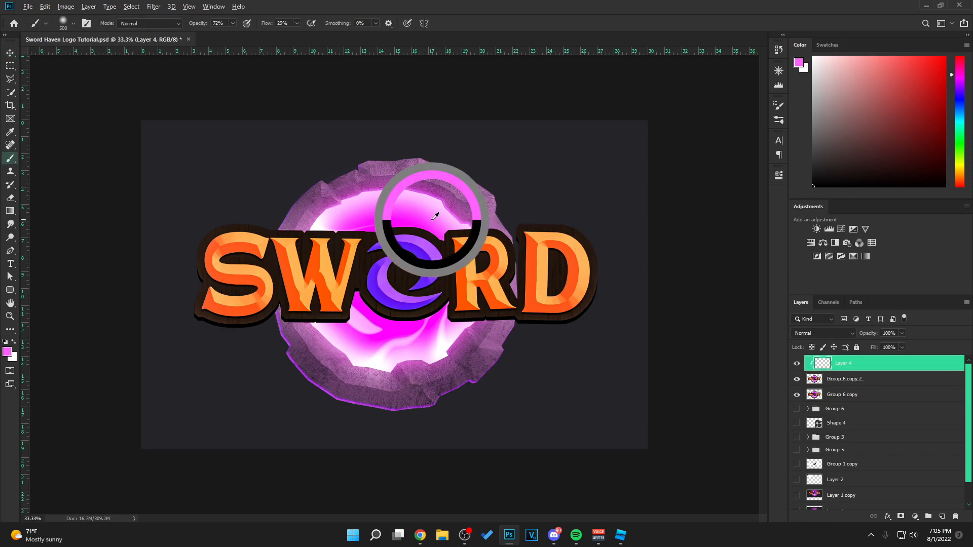
pyautogui.keyDown('alt'); pyautogui.click(435, 216); pyautogui.keyUp('alt')
pyautogui.keyDown('alt'); pyautogui.click(415, 213); pyautogui.keyUp('alt')
pyautogui.keyDown('alt'); pyautogui.click(369, 218); pyautogui.keyUp('alt')
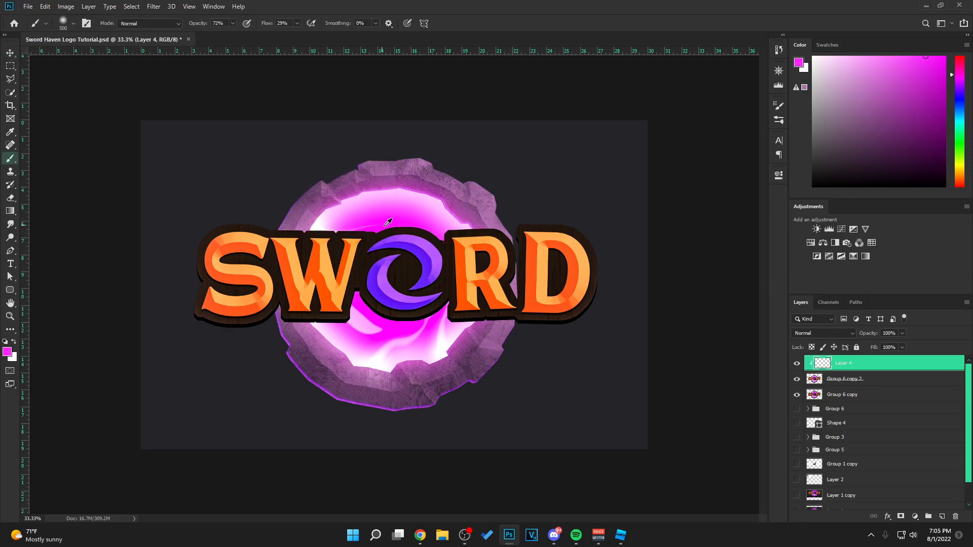
pyautogui.press(']')
pyautogui.moveTo(427, 279)
pyautogui.mouseDown()
pyautogui.moveTo(423, 253)
pyautogui.moveTo(401, 248)
pyautogui.moveTo(434, 295)
pyautogui.moveTo(404, 266)
pyautogui.moveTo(360, 308)
pyautogui.moveTo(405, 309)
pyautogui.moveTo(448, 330)
pyautogui.moveTo(420, 302)
pyautogui.mouseUp()
pyautogui.press('v')
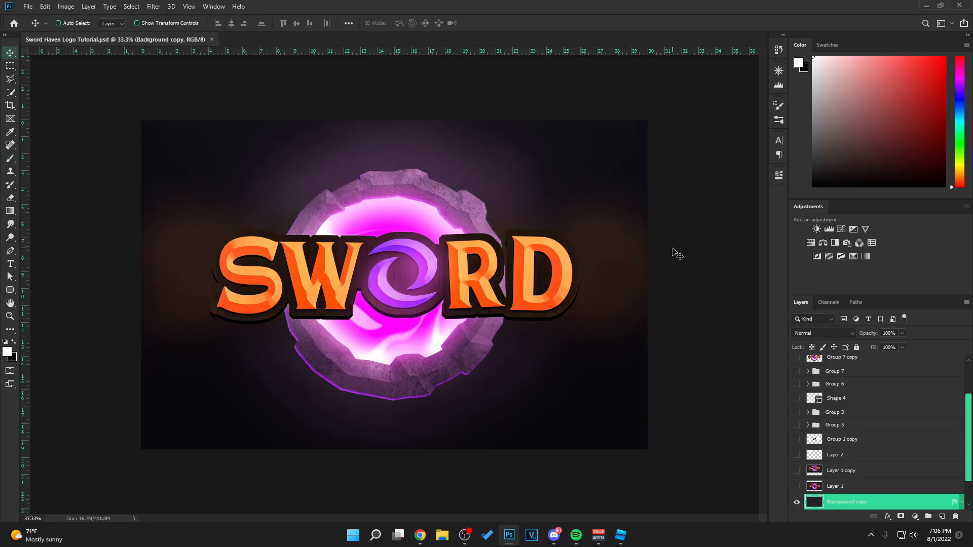